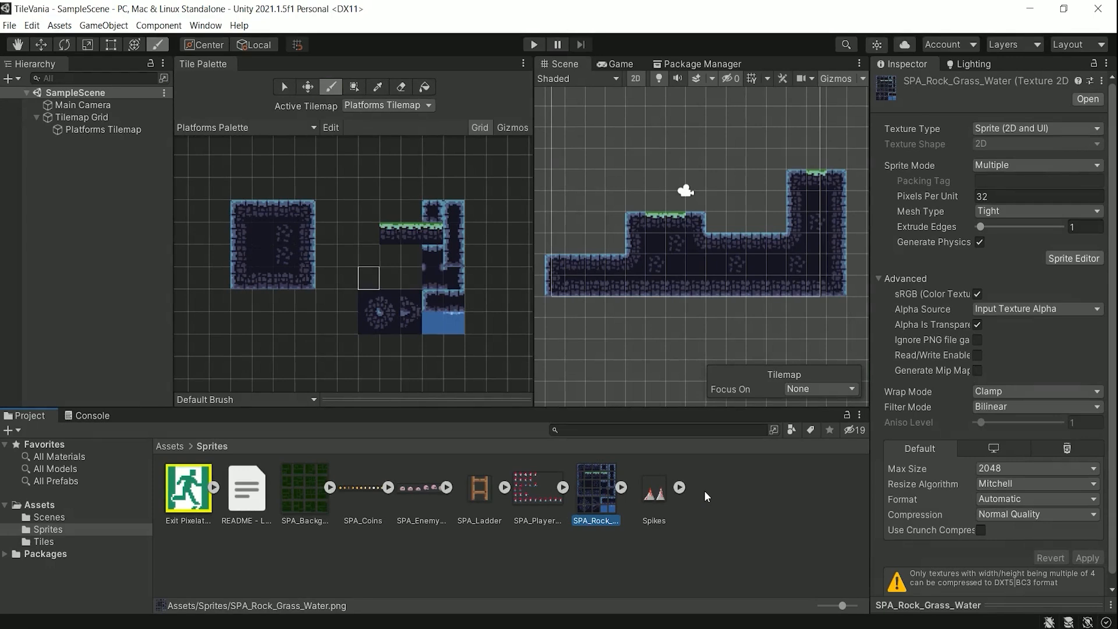
Step: Create a new rectangular tilemap as a child of Tilemap Grid
left_click(75, 117)
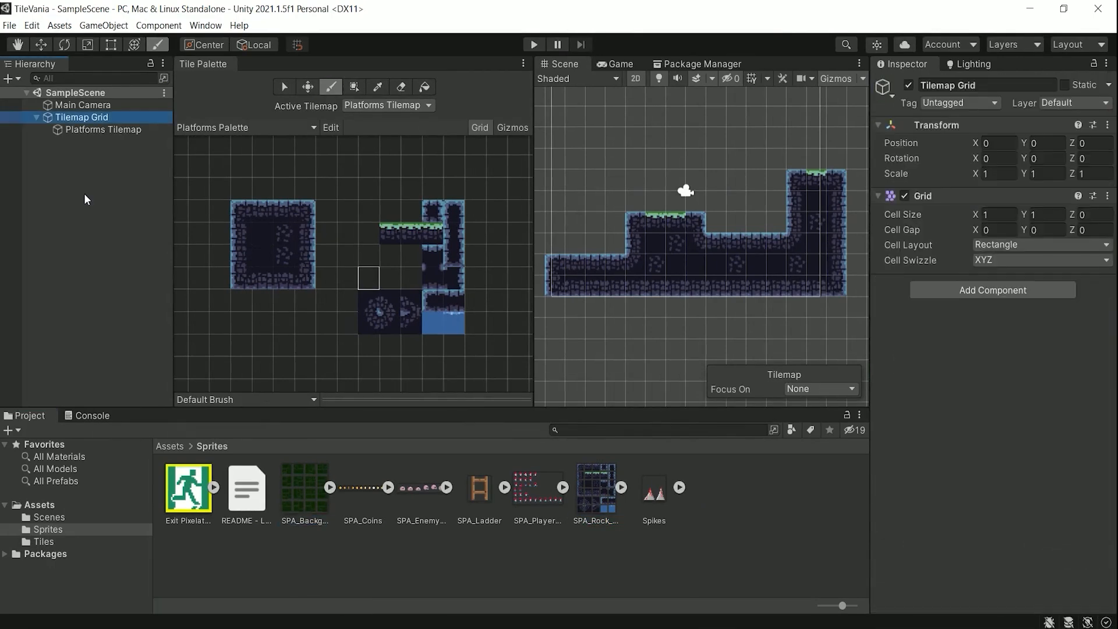
right_click(68, 118)
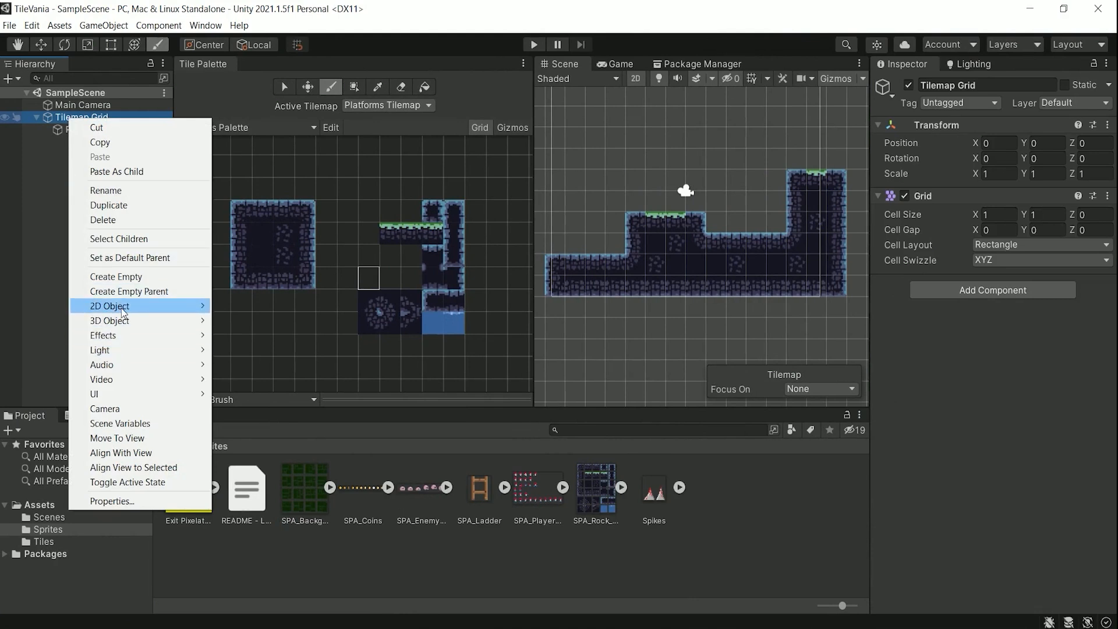
mouse_move(146, 308)
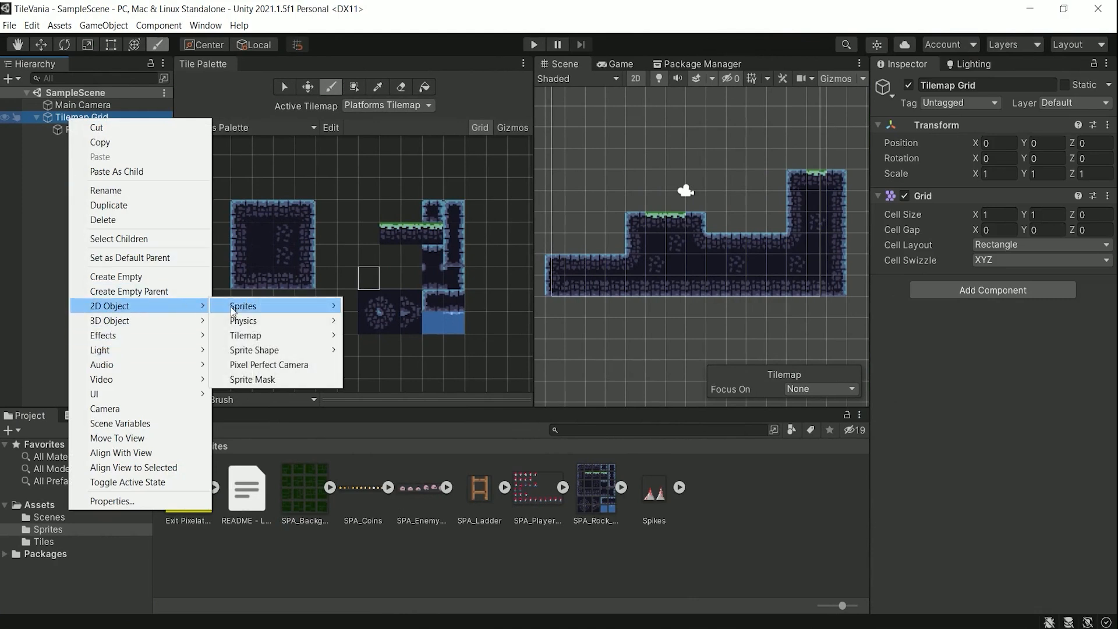
mouse_move(263, 330)
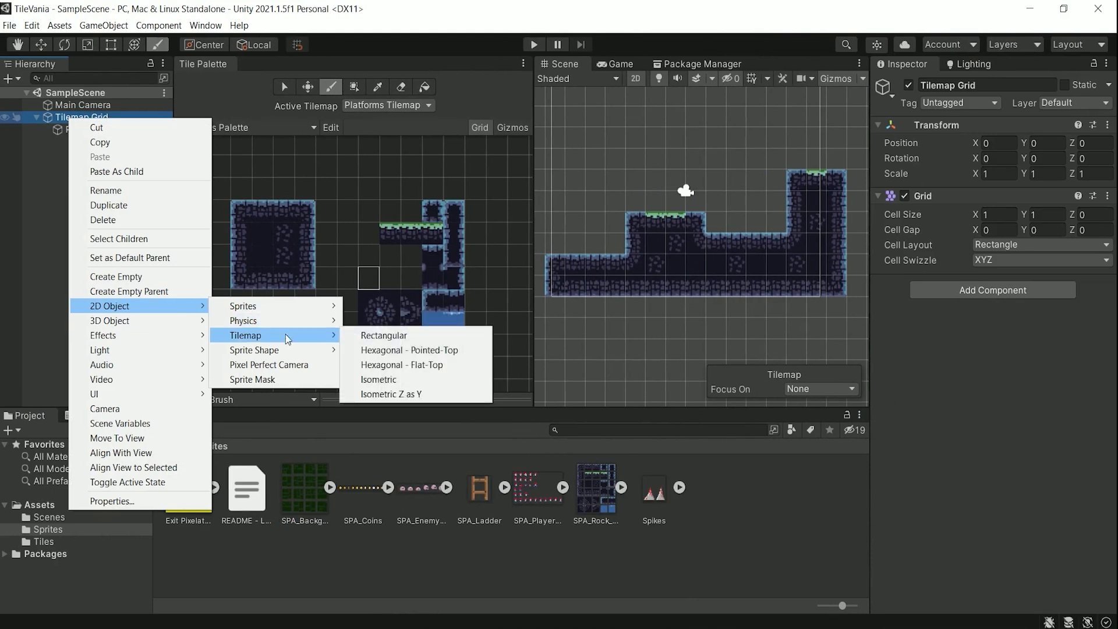
left_click(385, 334)
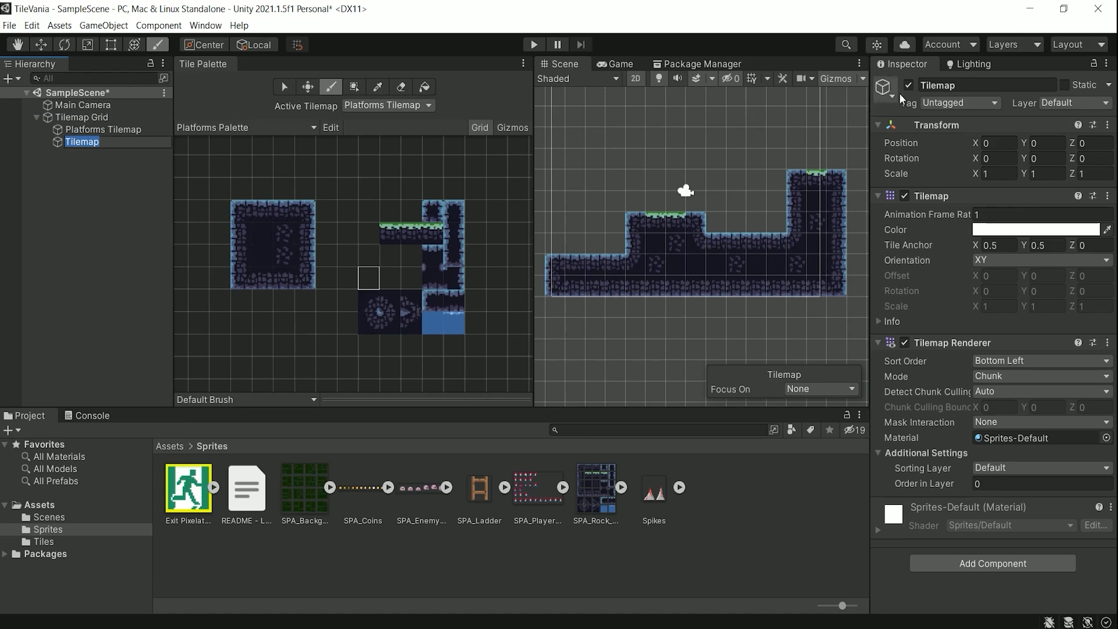
Step: Rename the new tilemap to Background Tilemap
left_click(968, 86)
left_click(968, 88)
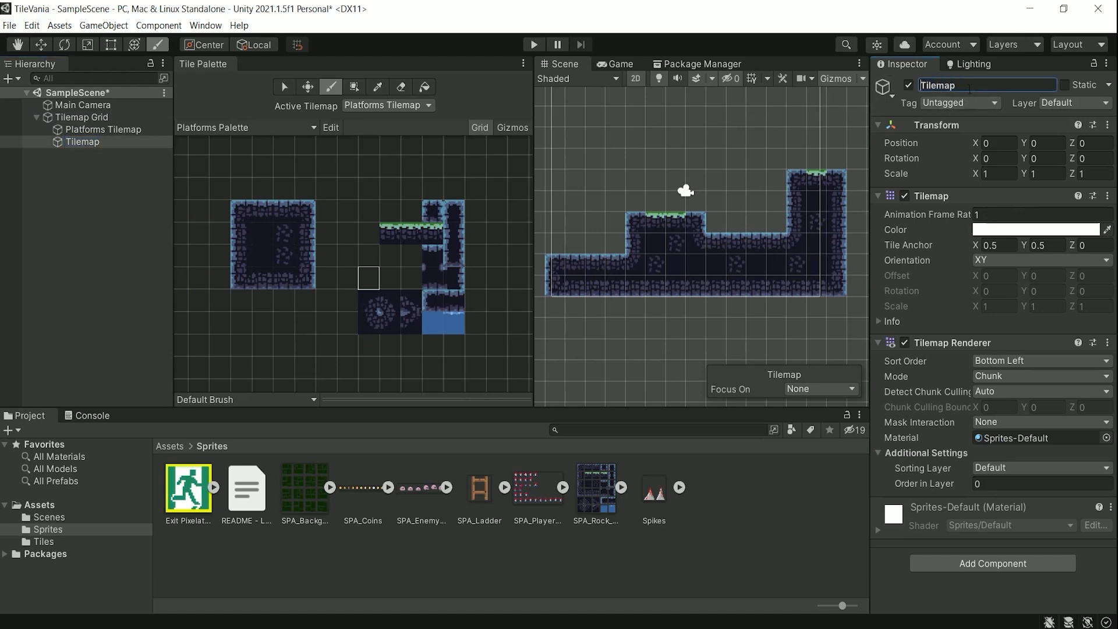
type("Background")
key("Return")
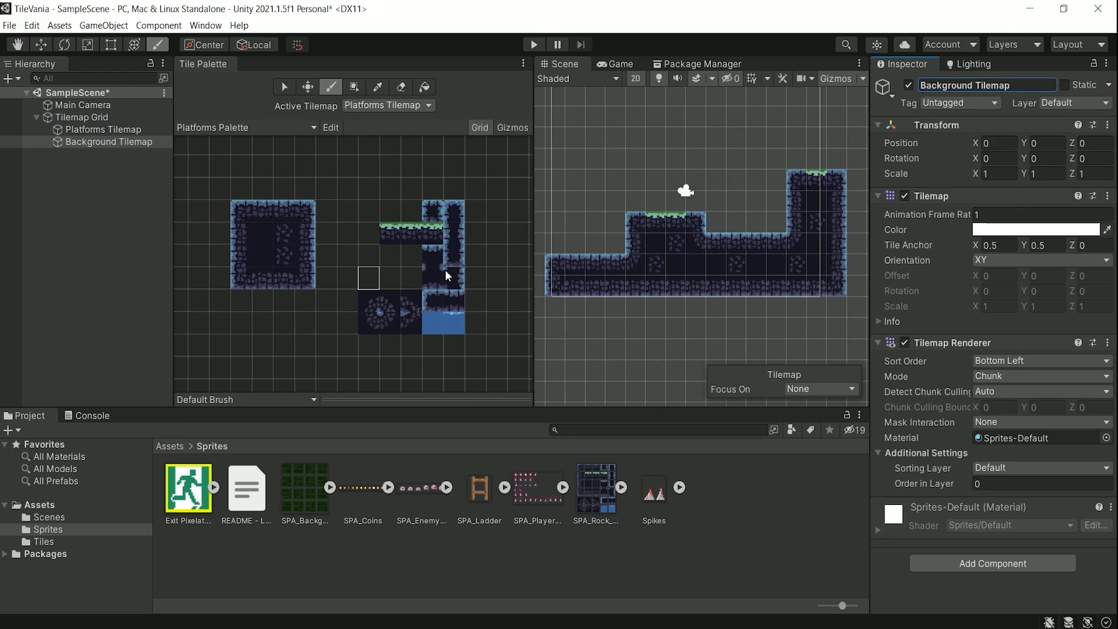
Step: Select Platforms Tilemap and Background Tilemap alternately to compare how the active tilemap follows the selection
left_click(111, 129)
left_click(117, 141)
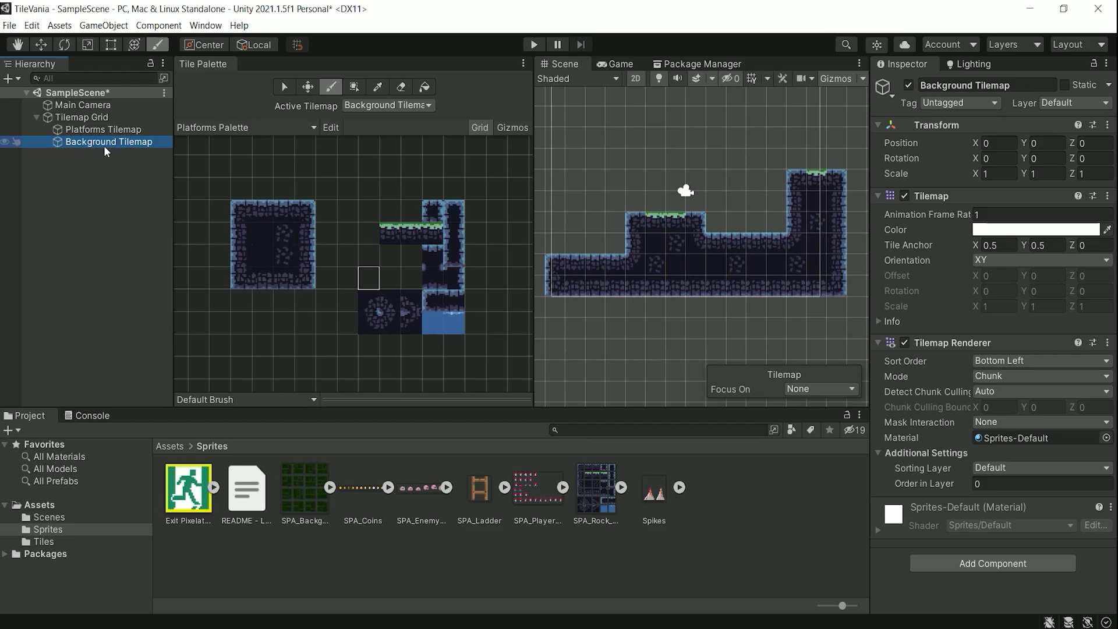
left_click(103, 134)
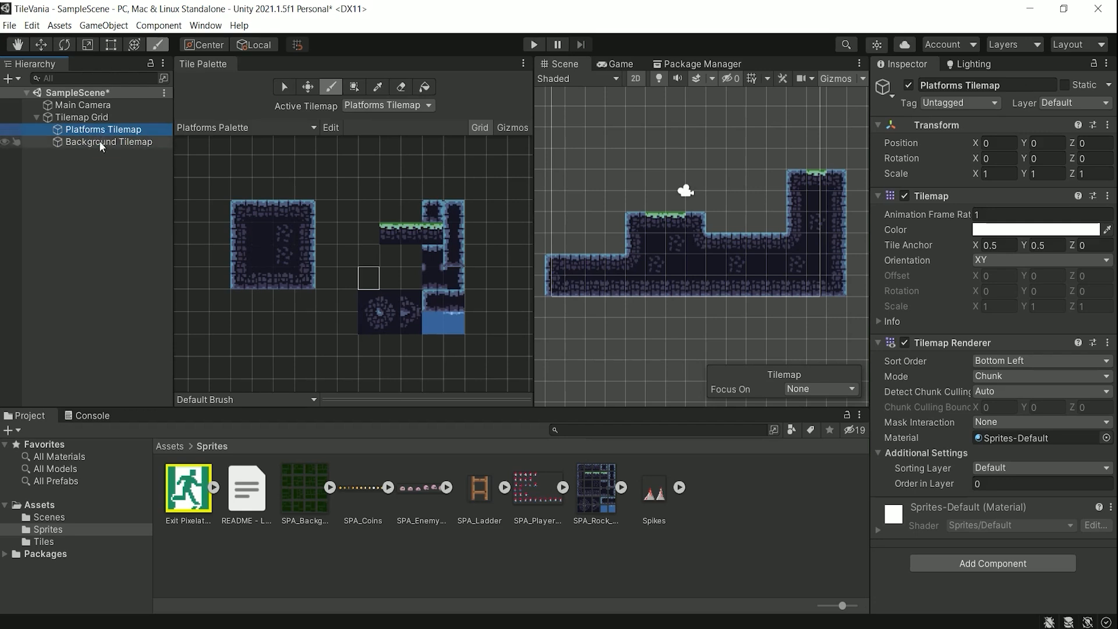
left_click(101, 143)
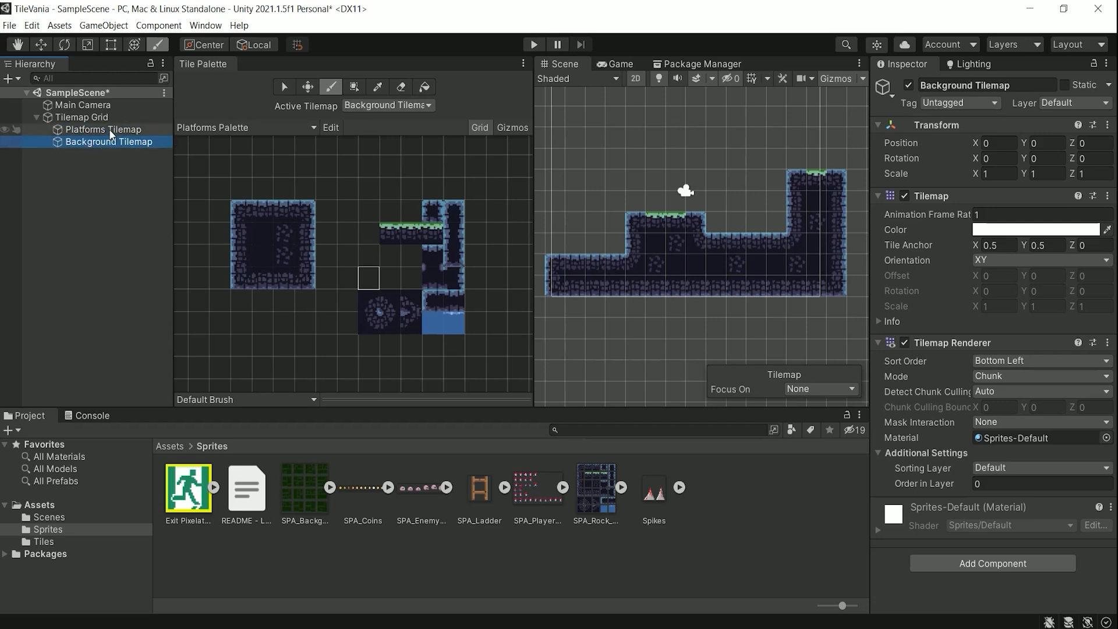
left_click(110, 130)
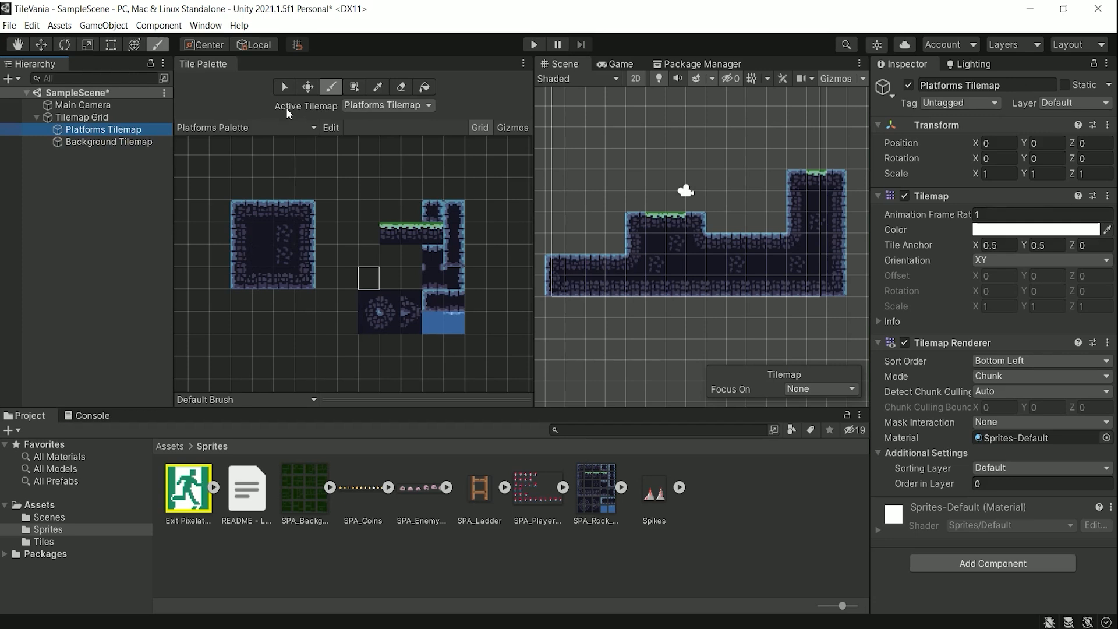
Step: Set Background Tilemap as the active tilemap for painting
left_click(375, 105)
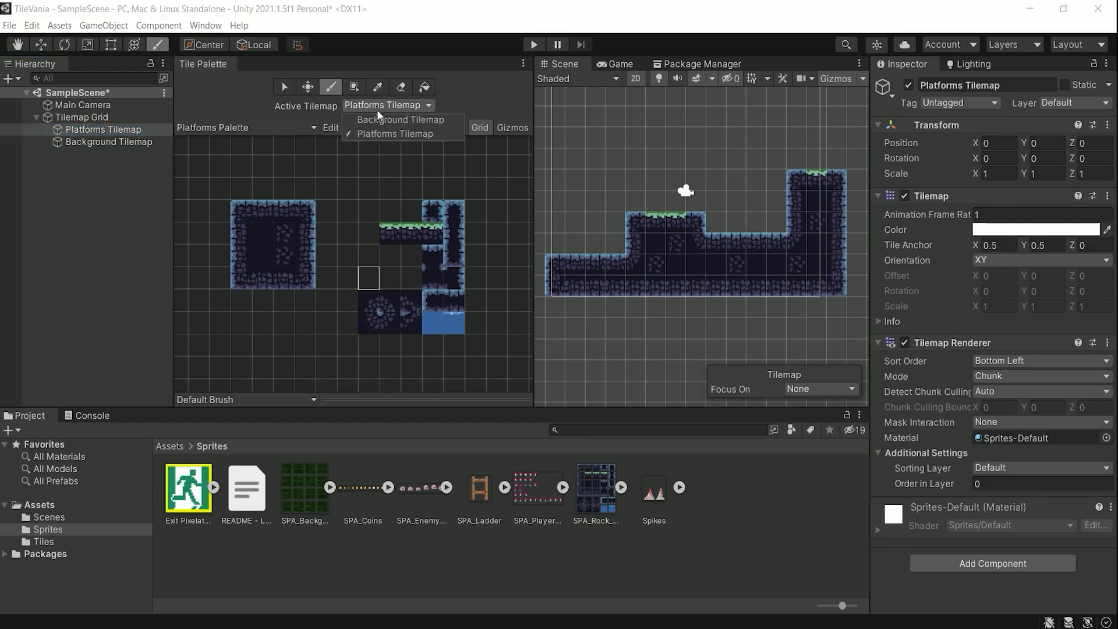
left_click(378, 122)
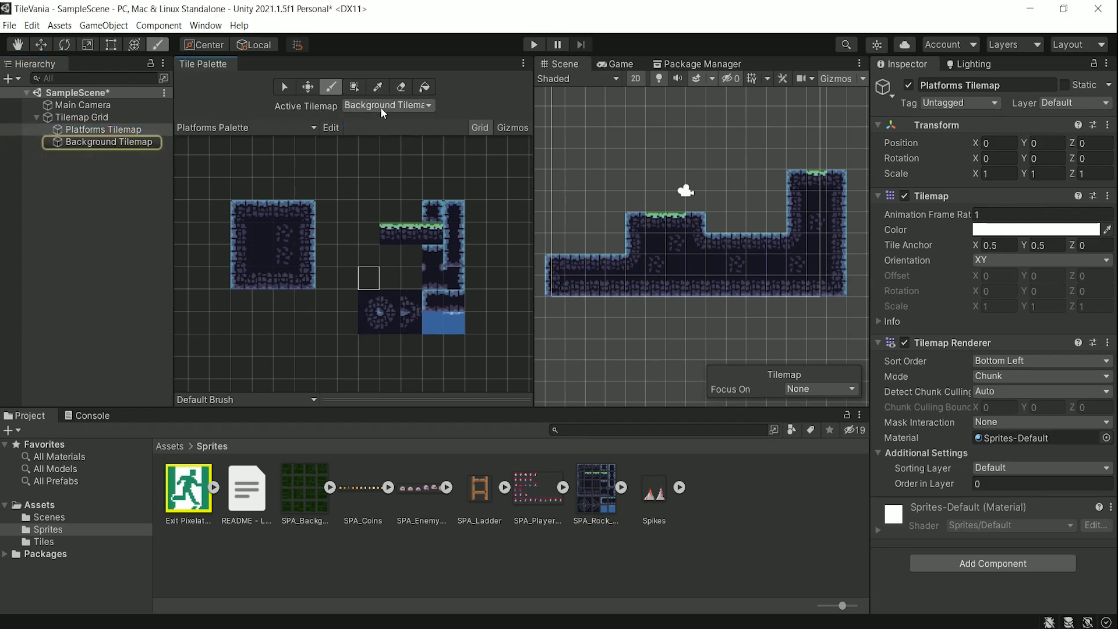
left_click(380, 107)
left_click(379, 121)
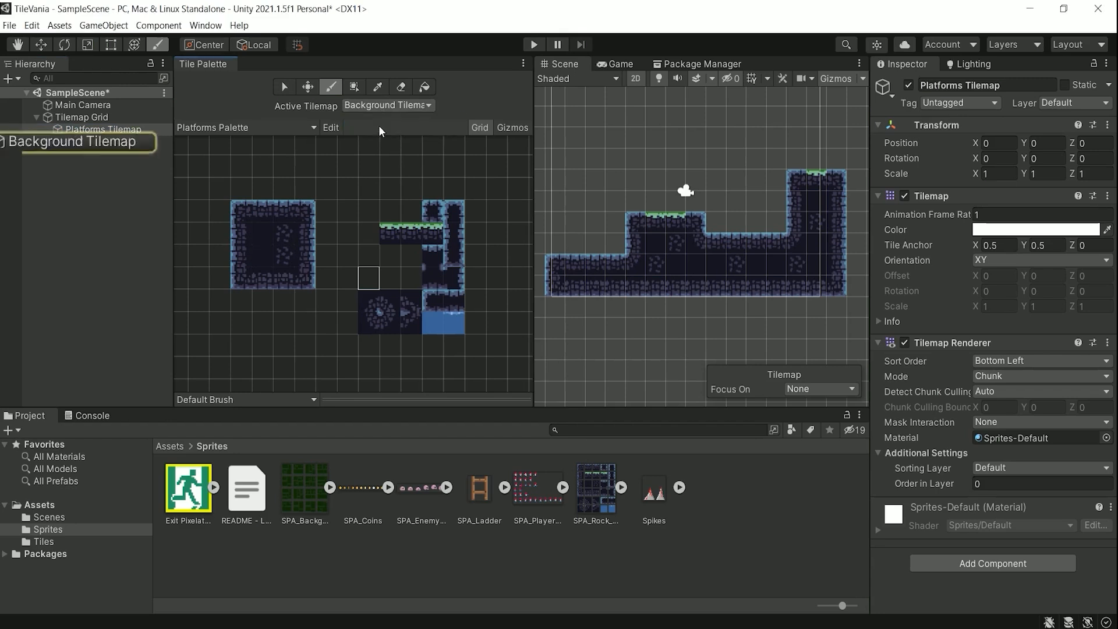
left_click(378, 106)
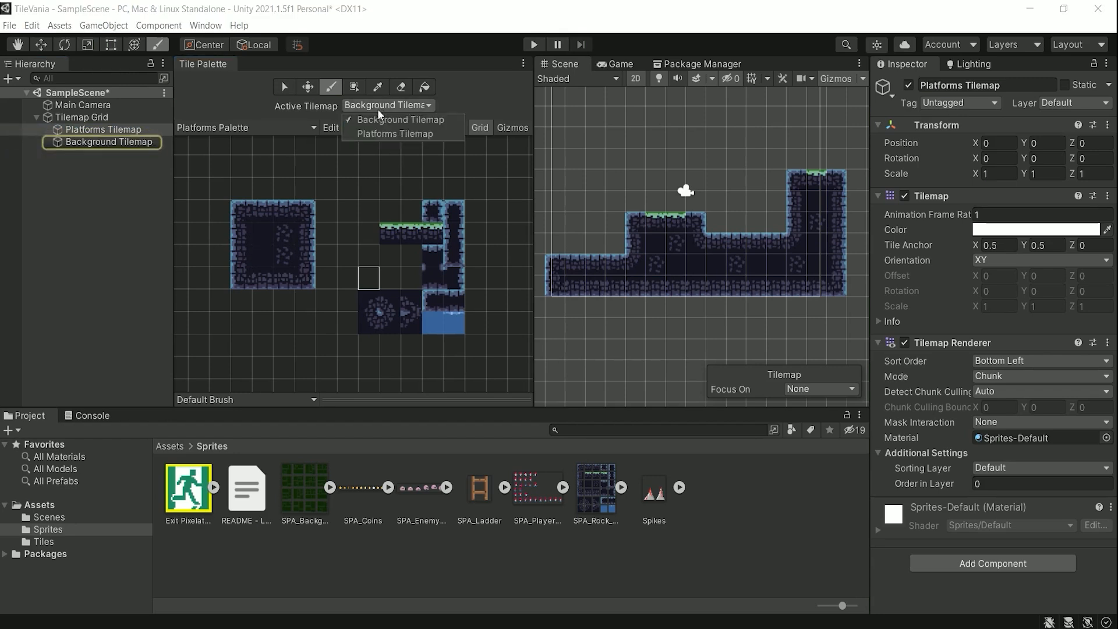
left_click(376, 134)
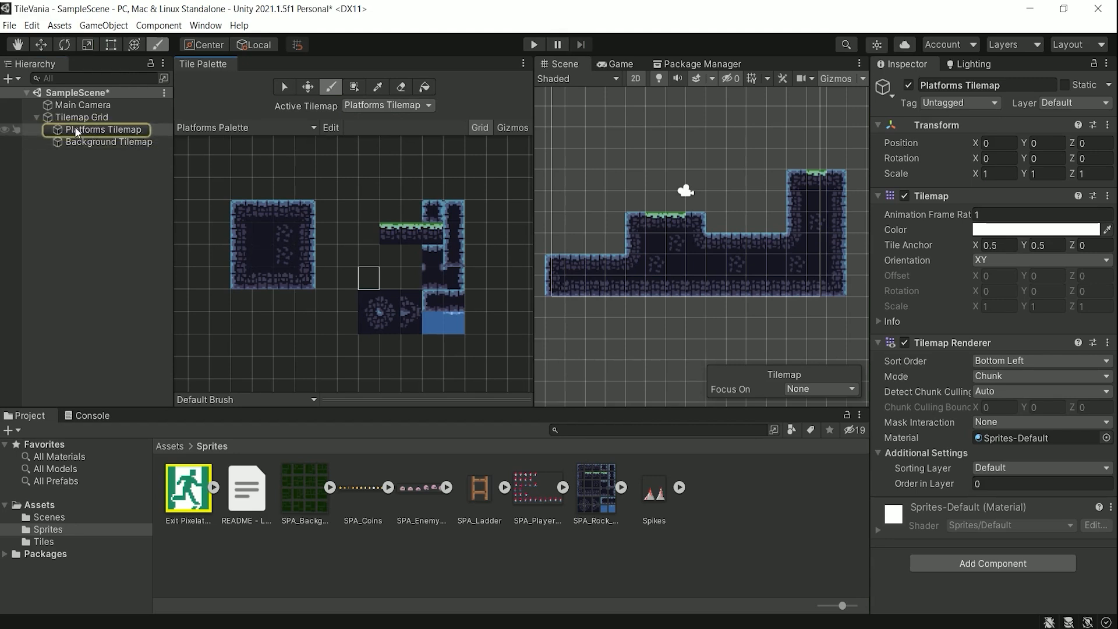
left_click(370, 106)
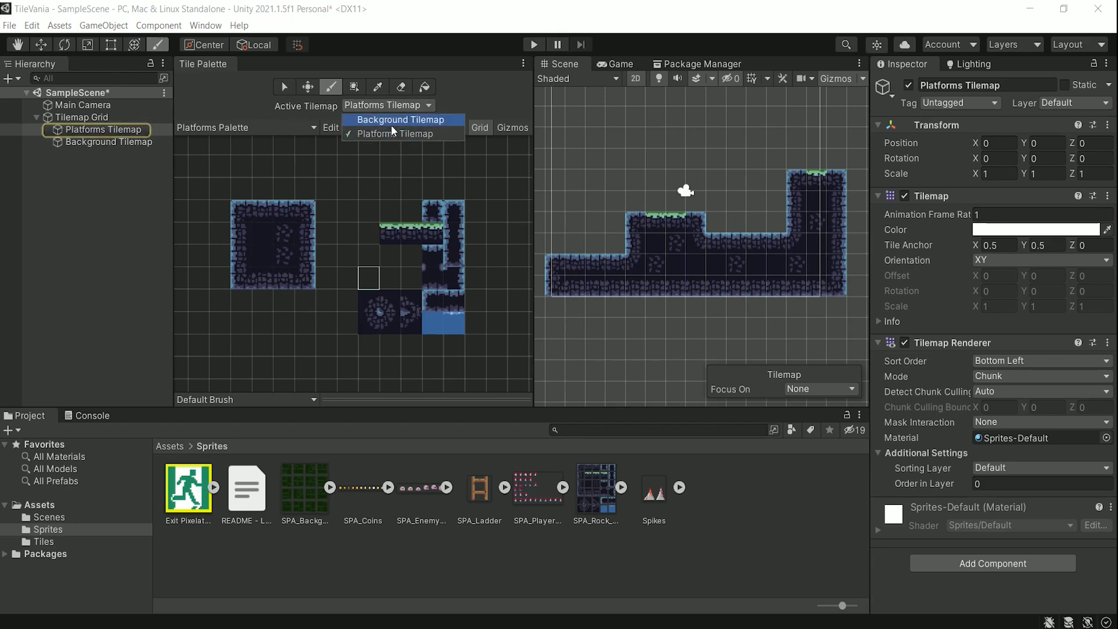
left_click(390, 124)
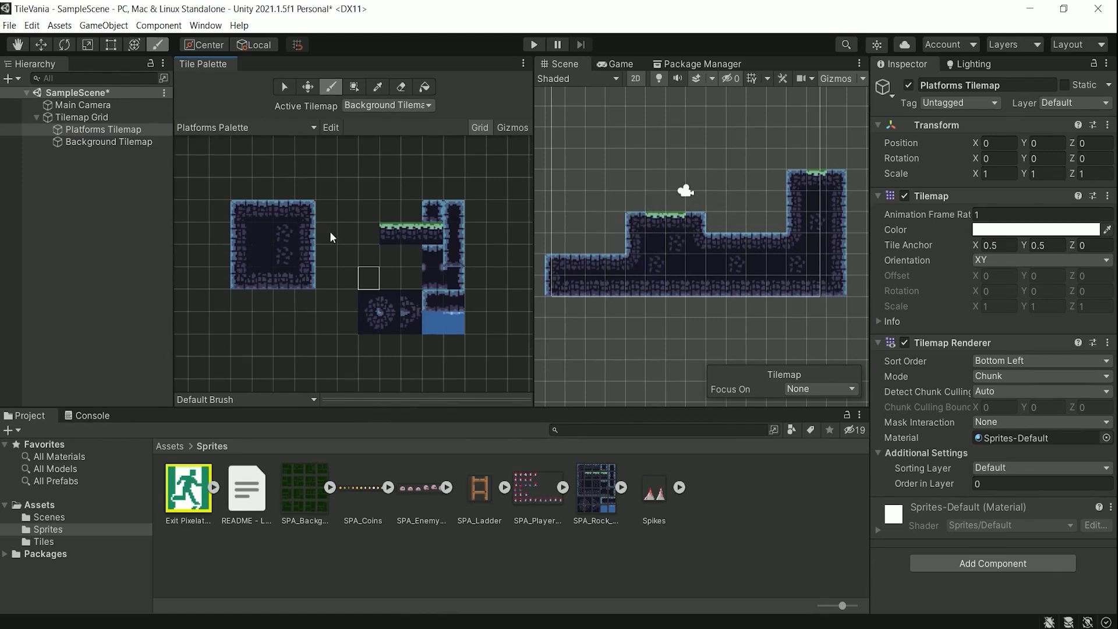
Step: Add all 16 sliced SPA_Background brown tint sprites below the existing tiles in Platforms Palette, generating their tiles in the Assets/Tiles folder
scroll(340, 240, "down", 2)
middle_click_drag(340, 239, 394, 159)
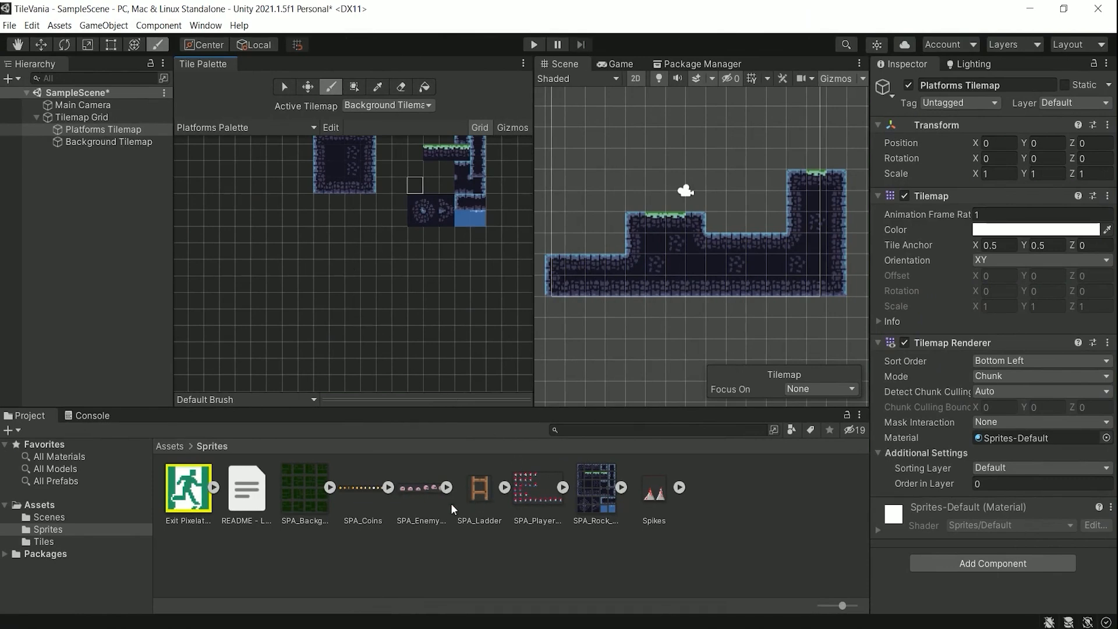
left_click(330, 486)
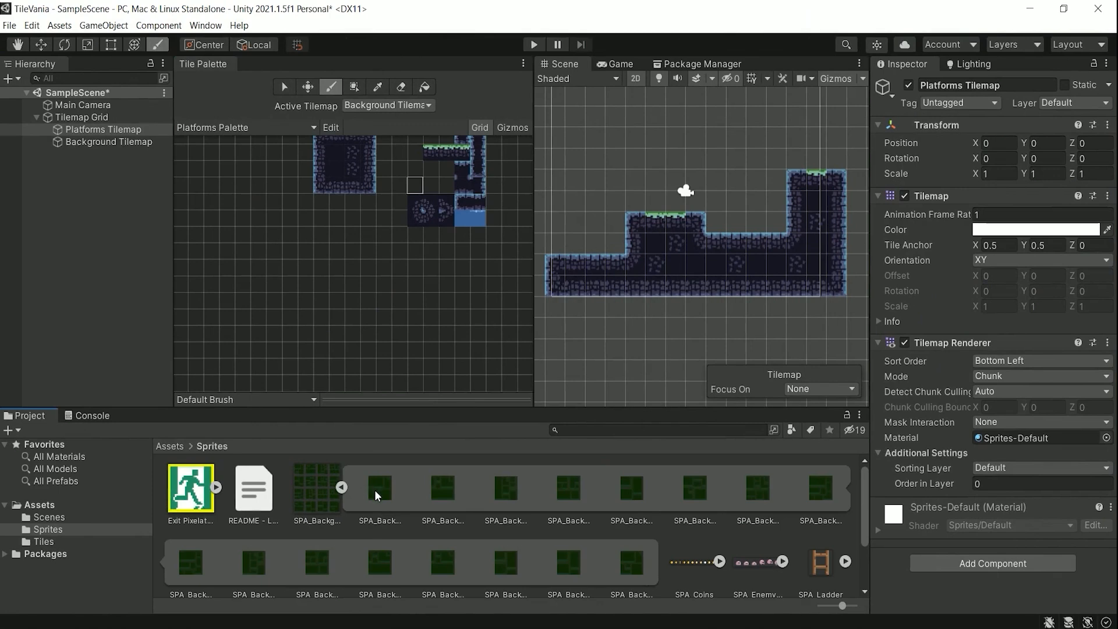
left_click(378, 496)
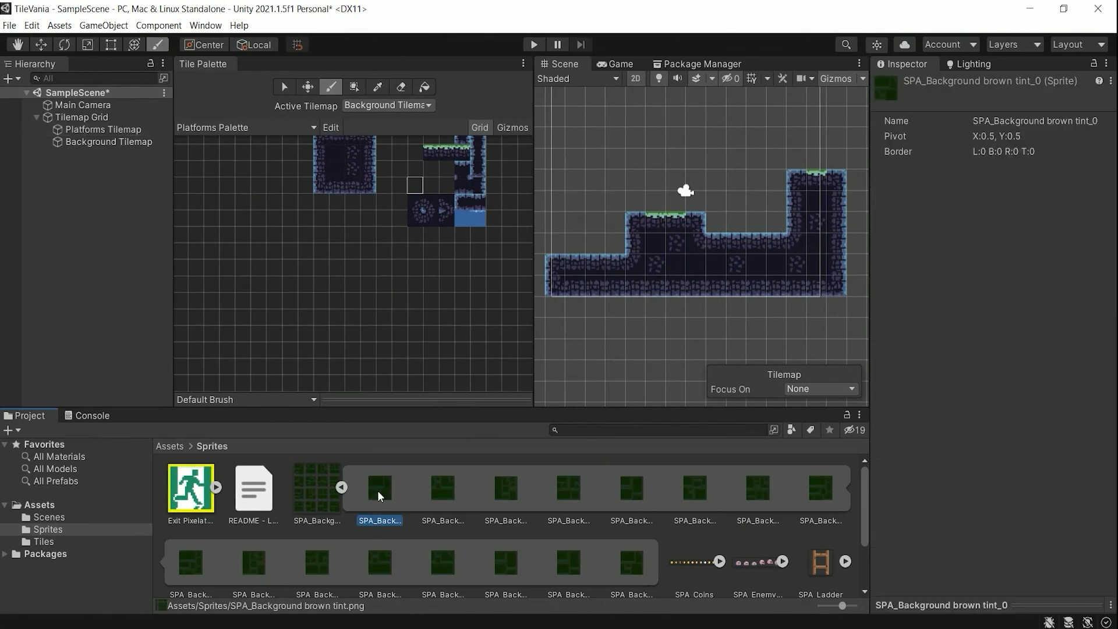
left_click(628, 562, "shift")
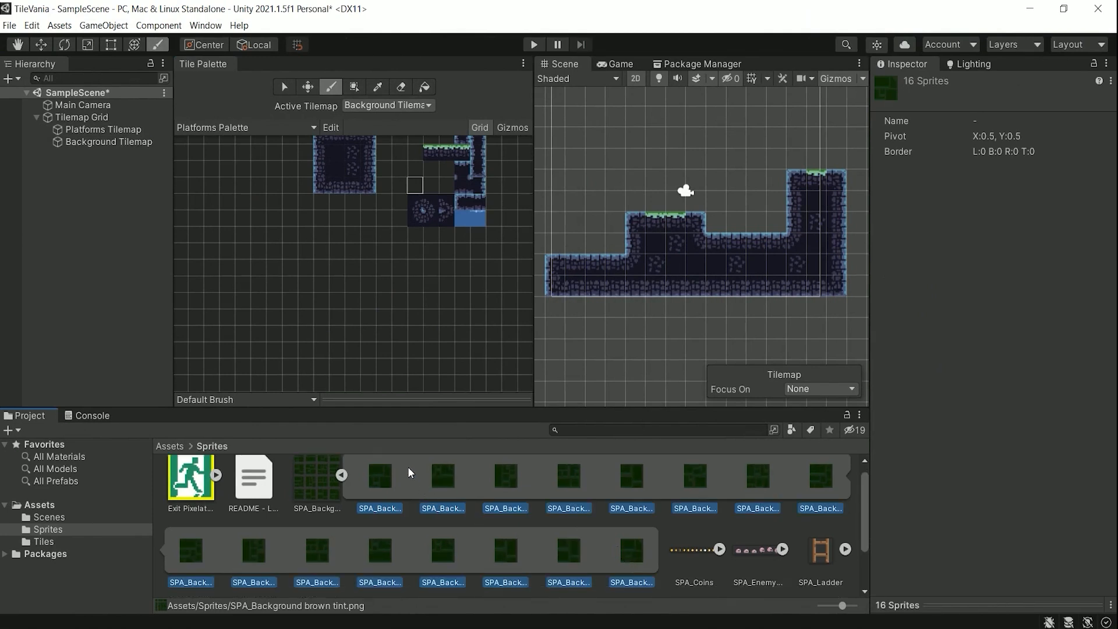
left_click_drag(378, 487, 324, 259)
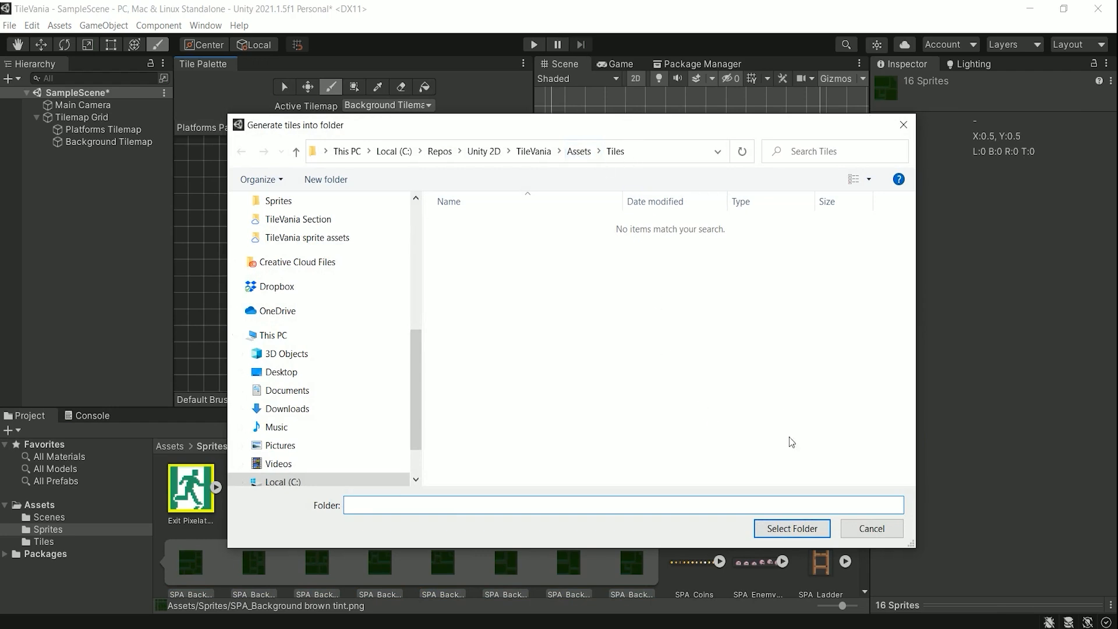
left_click(796, 528)
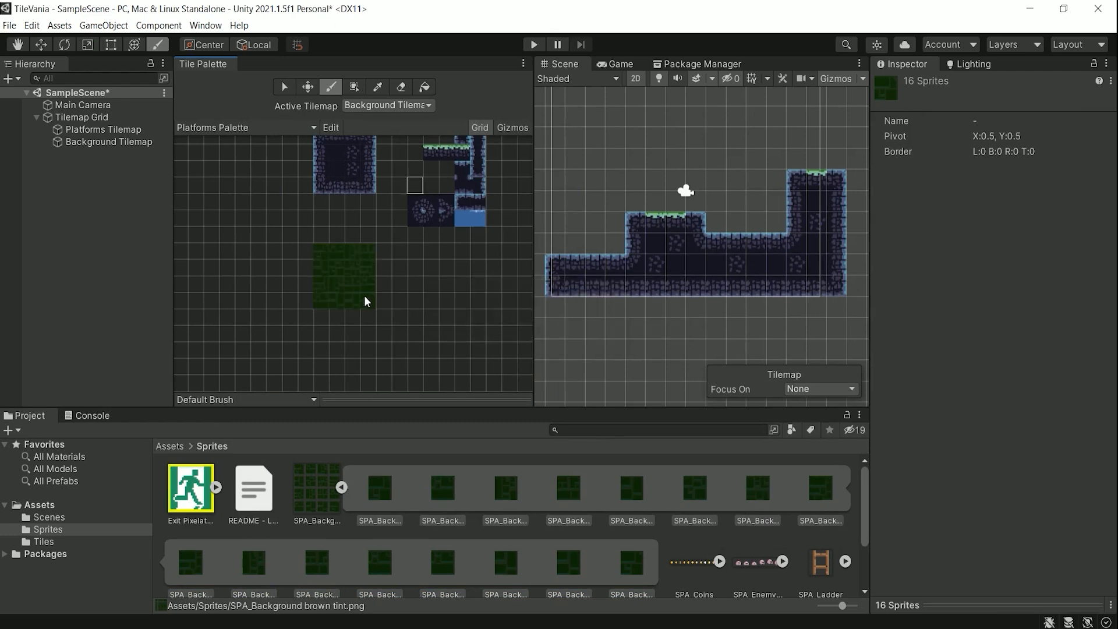
Step: Examine the green background tiles in the palette up close, picking several individual tiles one by one
scroll(248, 265, "up", 2)
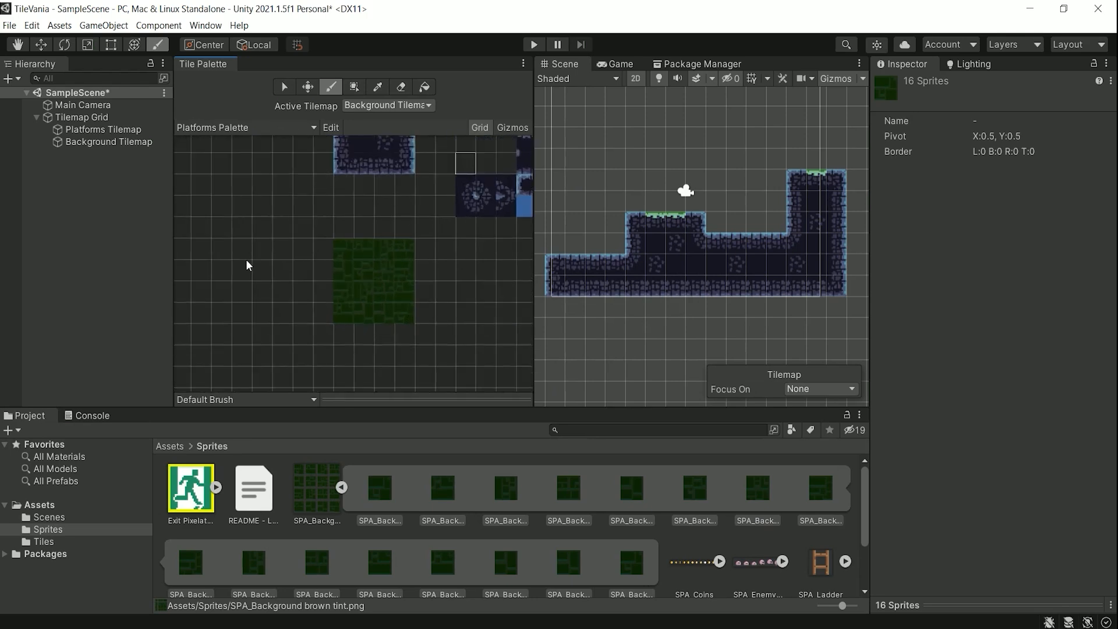
scroll(247, 265, "up", 1)
scroll(489, 307, "up", 1)
scroll(489, 307, "up", 1)
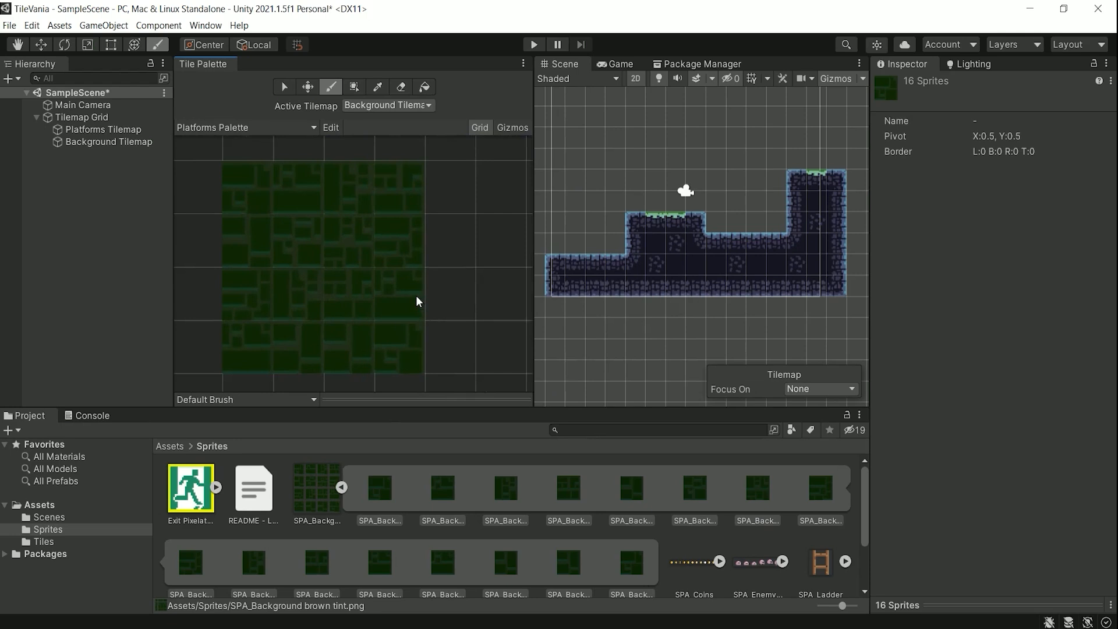
scroll(387, 284, "up", 2)
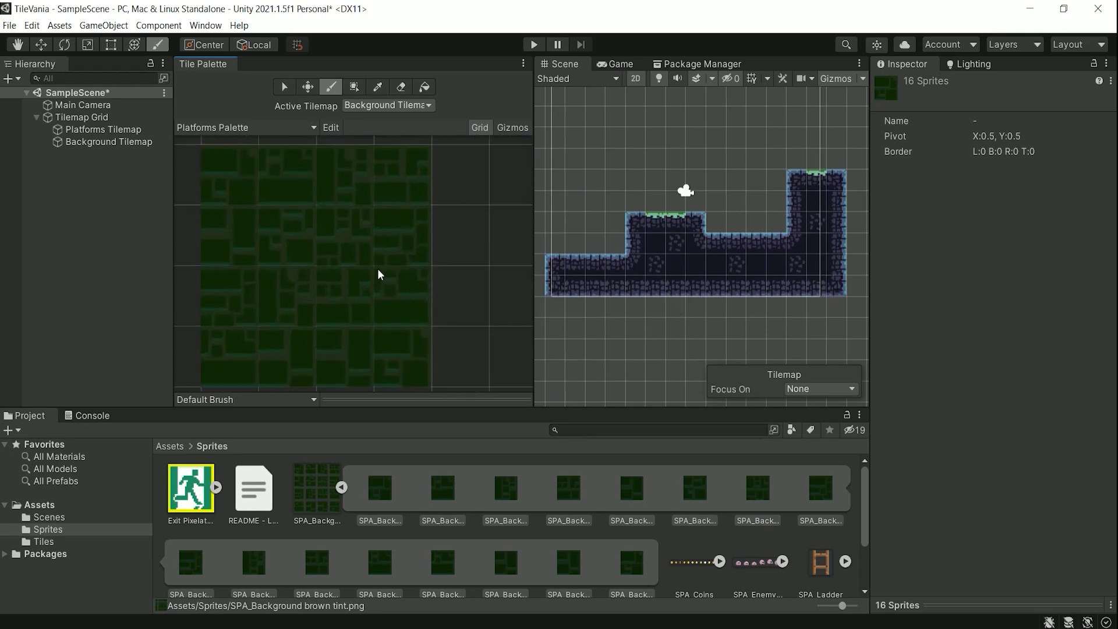
scroll(379, 273, "up", 1)
middle_click_drag(380, 273, 410, 258)
scroll(412, 262, "down", 2)
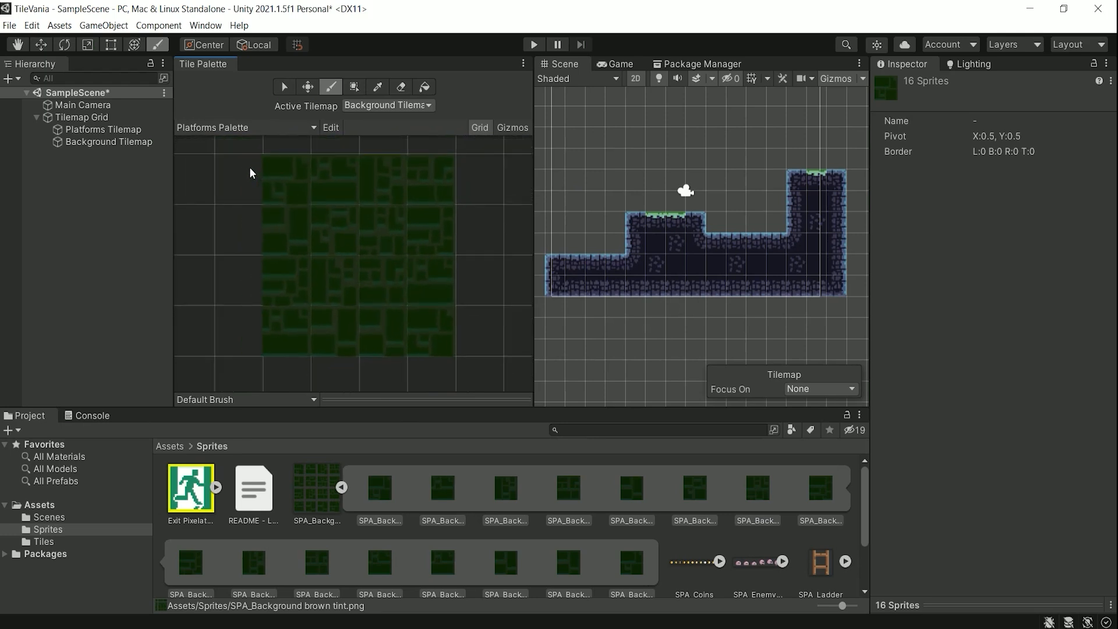
left_click(293, 187)
left_click(342, 188)
left_click(372, 179)
left_click(351, 231)
left_click(295, 239)
left_click(276, 286)
Step: Pick the whole 4 by 4 block of green background tiles and paint it over the platforms and across the camera area
scroll(432, 255, "down", 3)
scroll(430, 254, "down", 3)
middle_click_drag(441, 247, 373, 285)
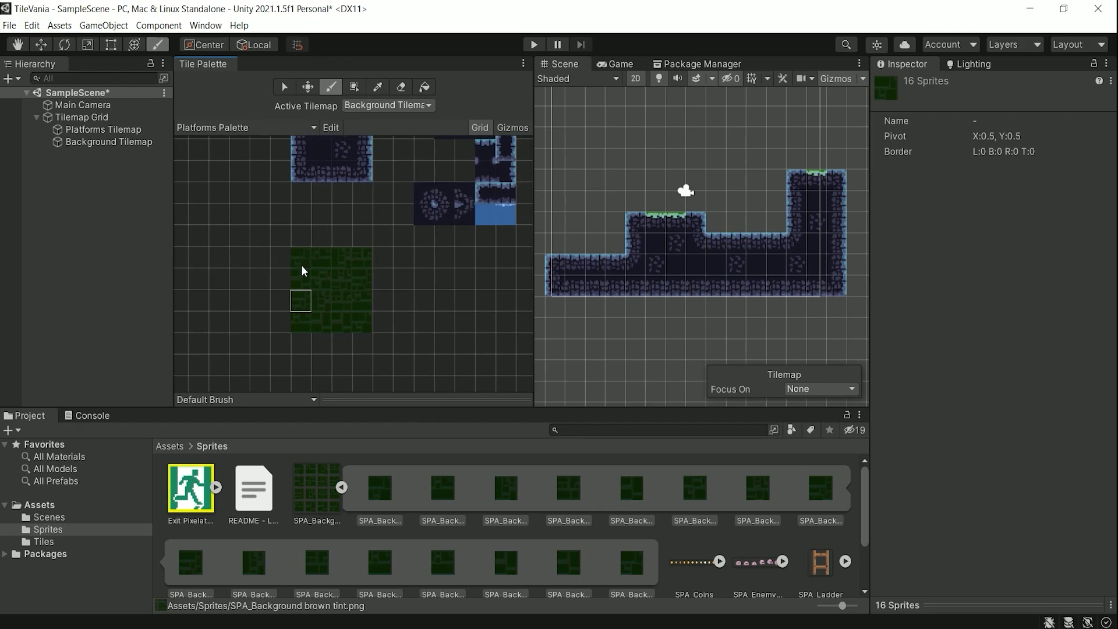
left_click_drag(297, 263, 360, 334)
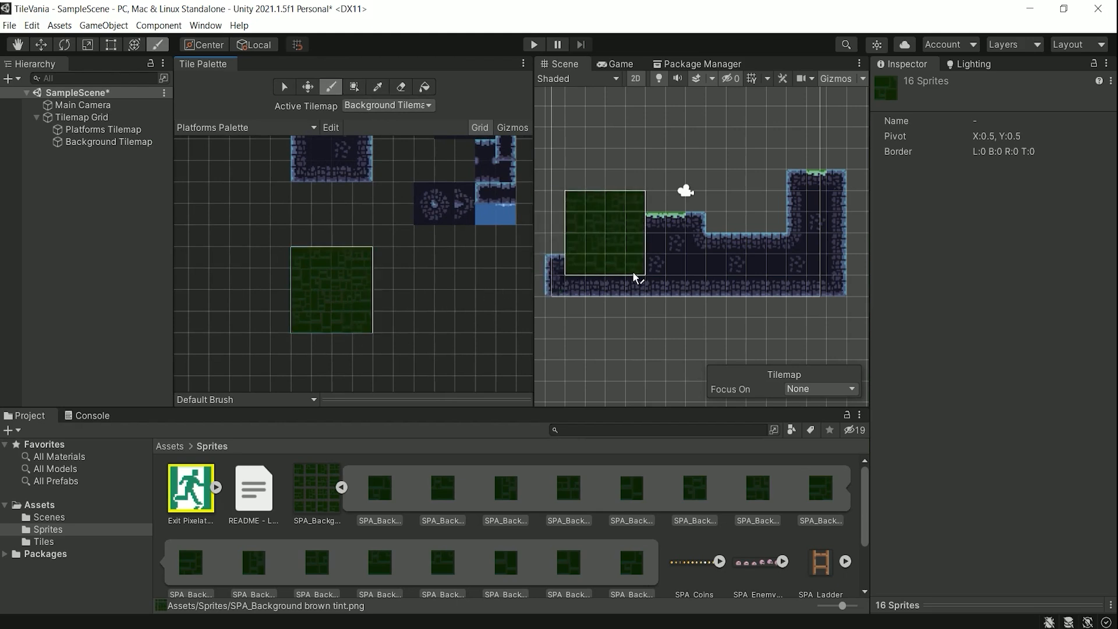
left_click(663, 276)
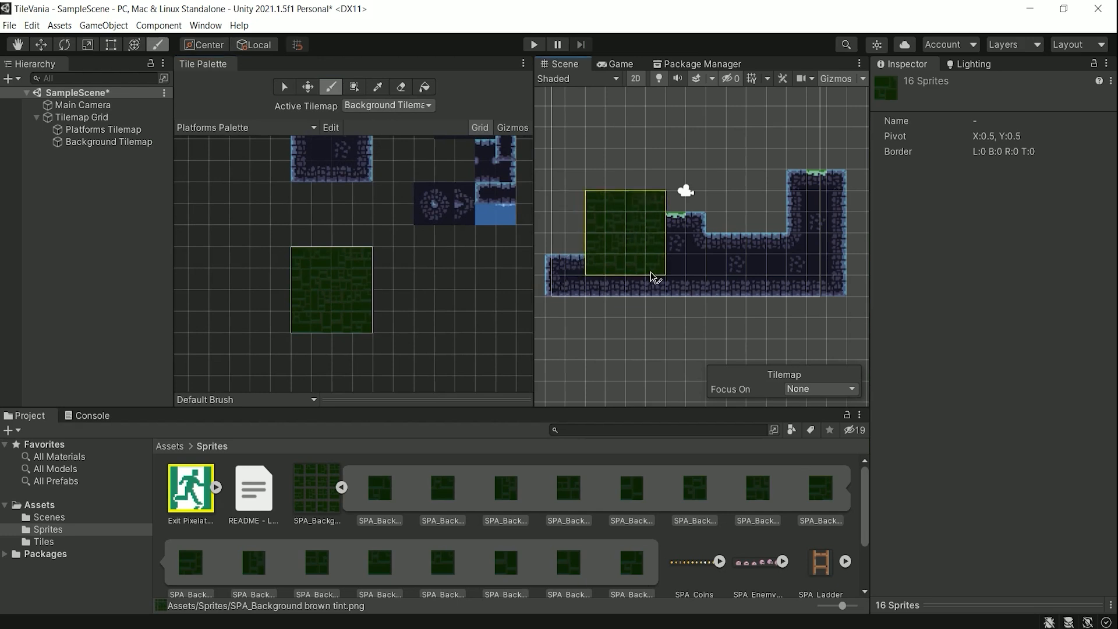
left_click(731, 258)
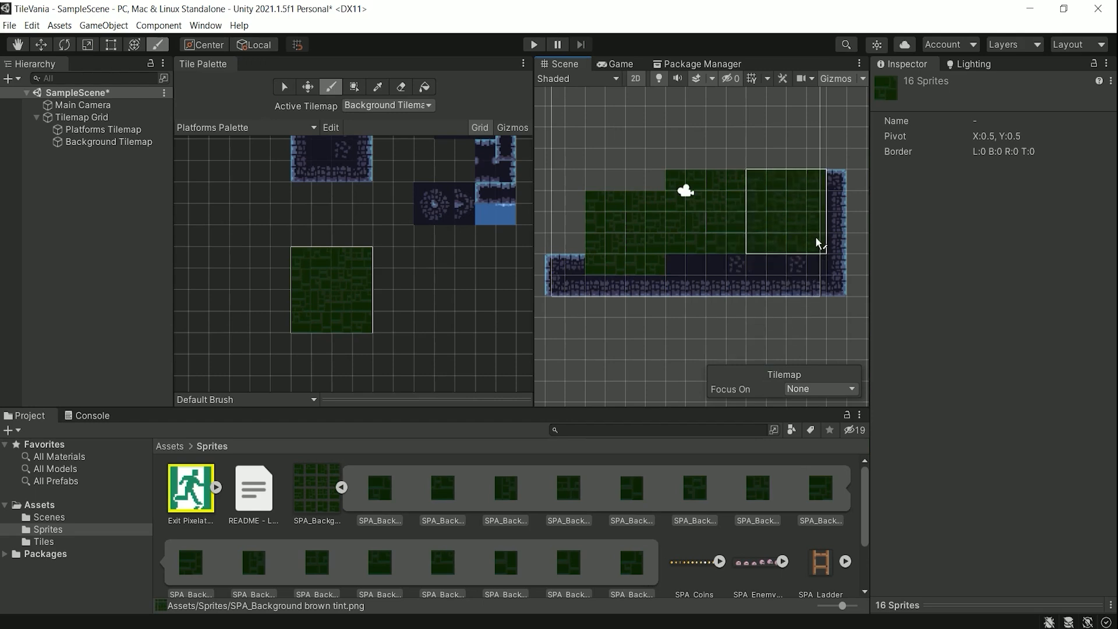
mouse_move(836, 202)
left_mouse_down()
mouse_move(828, 252)
mouse_move(618, 358)
mouse_move(606, 349)
mouse_move(603, 274)
mouse_move(619, 213)
mouse_move(685, 193)
mouse_move(762, 192)
mouse_move(831, 229)
mouse_move(866, 277)
mouse_move(835, 323)
mouse_move(699, 368)
mouse_move(656, 357)
mouse_move(719, 254)
mouse_move(856, 169)
mouse_move(789, 162)
left_mouse_up()
middle_click_drag(794, 174, 799, 249)
mouse_move(799, 229)
left_mouse_down()
mouse_move(736, 162)
mouse_move(606, 250)
mouse_move(726, 224)
mouse_move(658, 223)
left_mouse_up()
Step: Extend the green background painting well beyond the camera frame on all sides
scroll(798, 235, "down", 2)
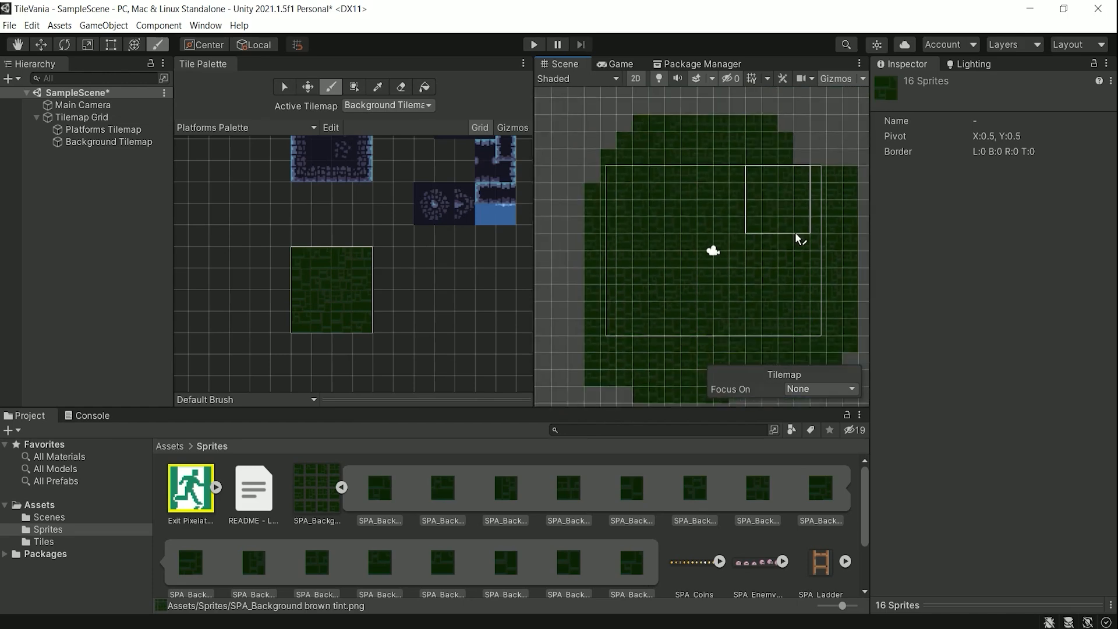
scroll(796, 234, "down", 2)
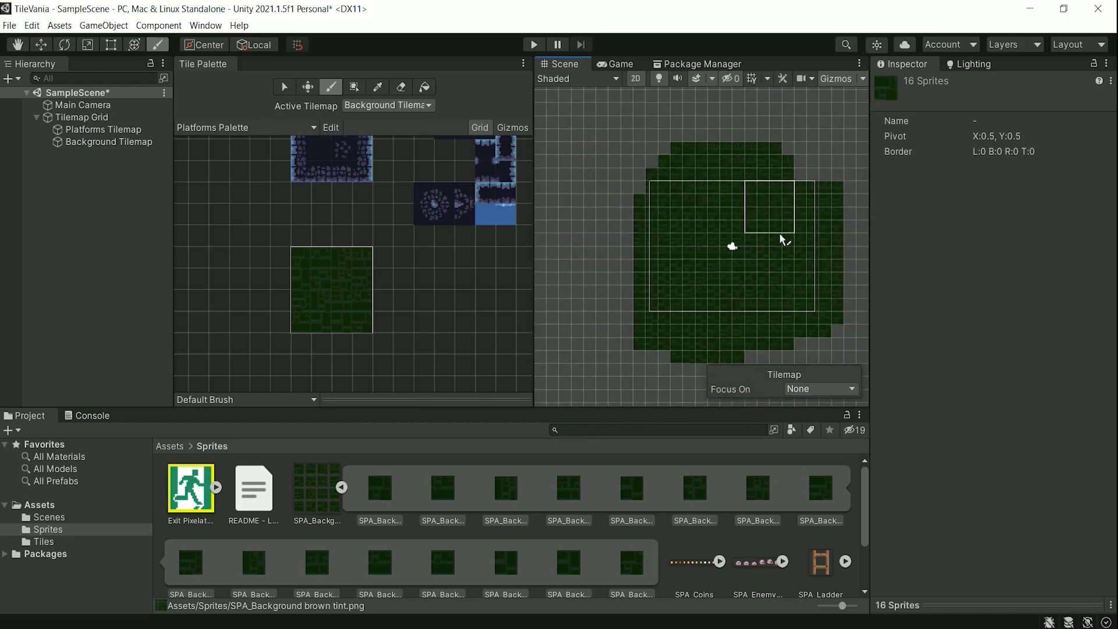
mouse_move(735, 195)
left_mouse_down()
mouse_move(661, 212)
mouse_move(630, 330)
mouse_move(640, 365)
mouse_move(694, 376)
mouse_move(860, 357)
mouse_move(855, 230)
mouse_move(823, 184)
mouse_move(652, 199)
mouse_move(609, 282)
mouse_move(623, 233)
mouse_move(669, 180)
mouse_move(772, 193)
mouse_move(707, 273)
mouse_move(550, 410)
mouse_move(641, 294)
left_mouse_up()
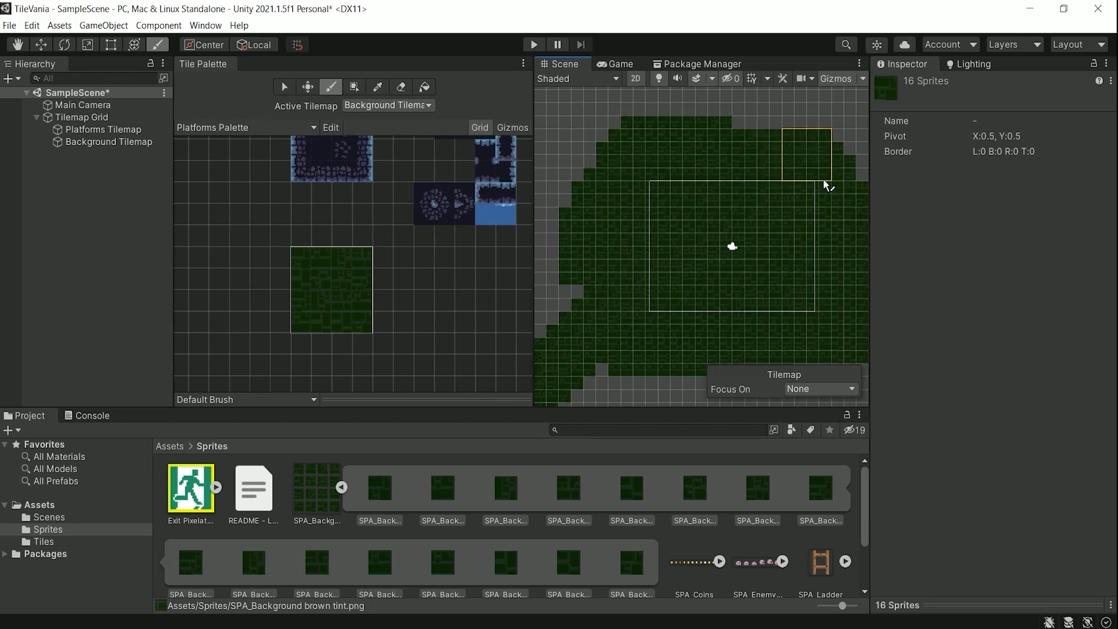
Step: Paint more green background tiles over the empty areas beside the camera frame so the background extends past its edges
mouse_move(614, 352)
left_mouse_down()
mouse_move(593, 342)
mouse_move(598, 181)
mouse_move(658, 167)
mouse_move(739, 175)
mouse_move(768, 235)
left_mouse_up()
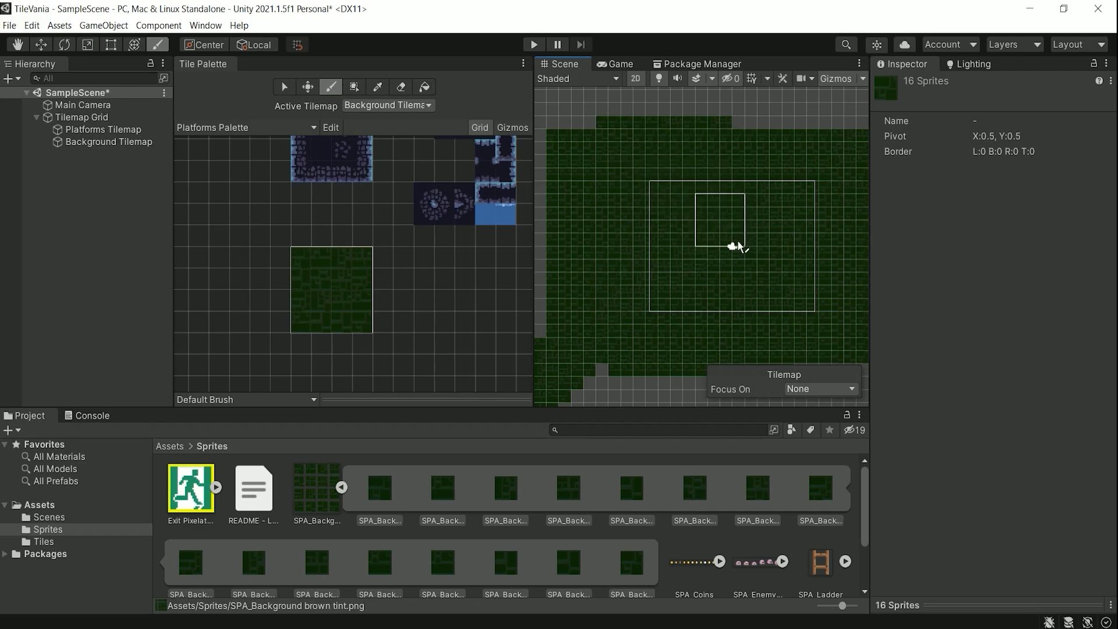
scroll(742, 284, "up", 2)
scroll(742, 283, "up", 2)
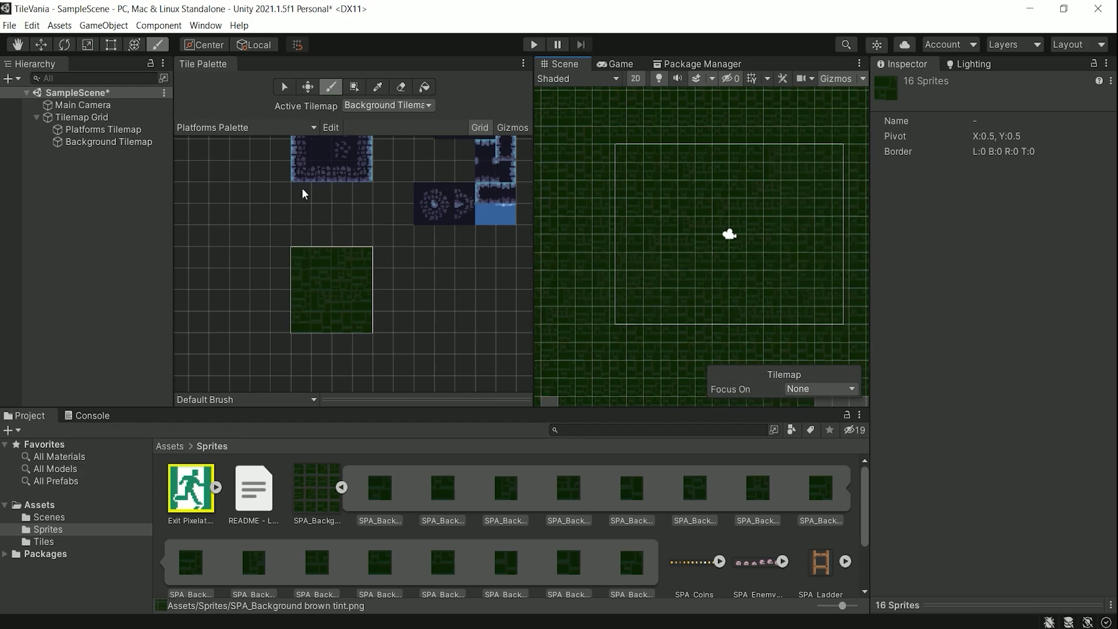
Step: Try out smaller and larger sizes for the Main Camera, from about 1.13 up to 21.77, and reset the size to 5
left_click(83, 106)
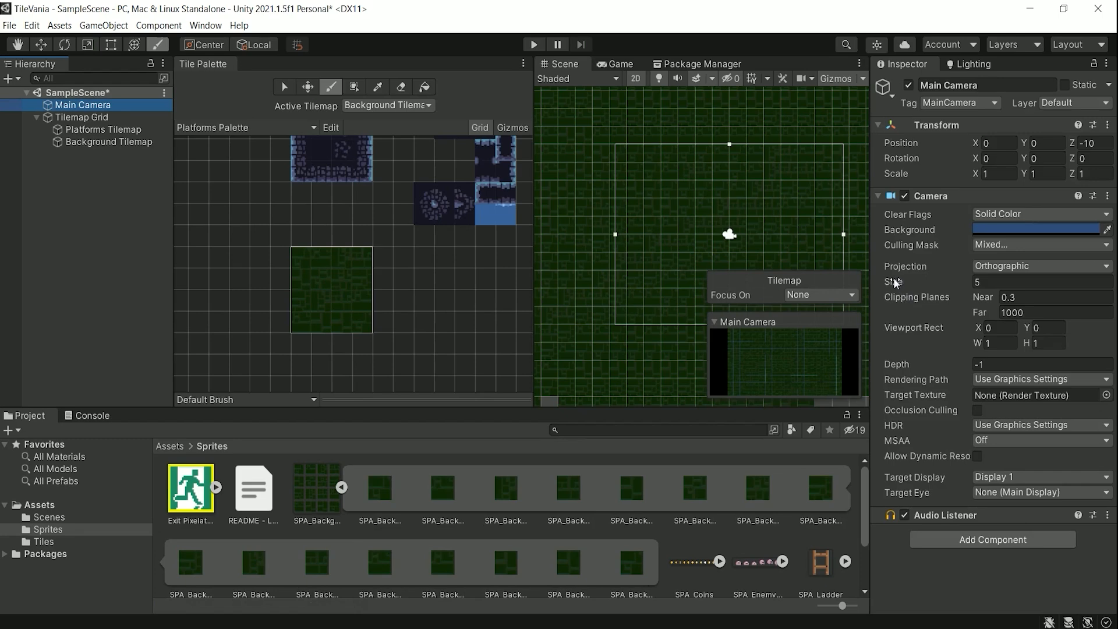
left_click_drag(896, 283, 804, 295)
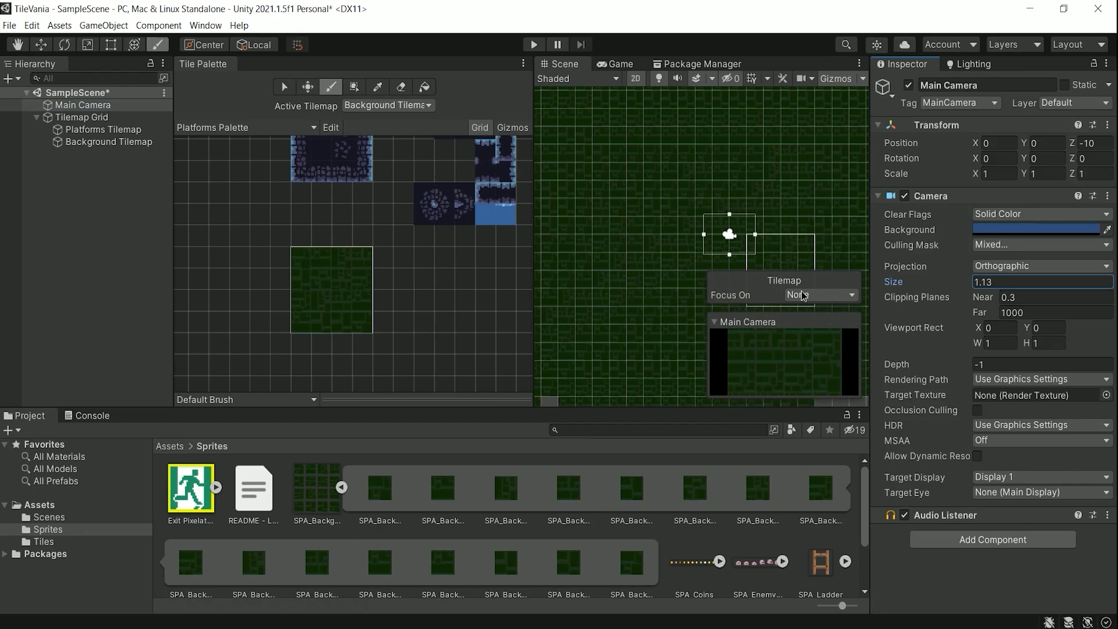
left_click_drag(803, 295, 806, 295)
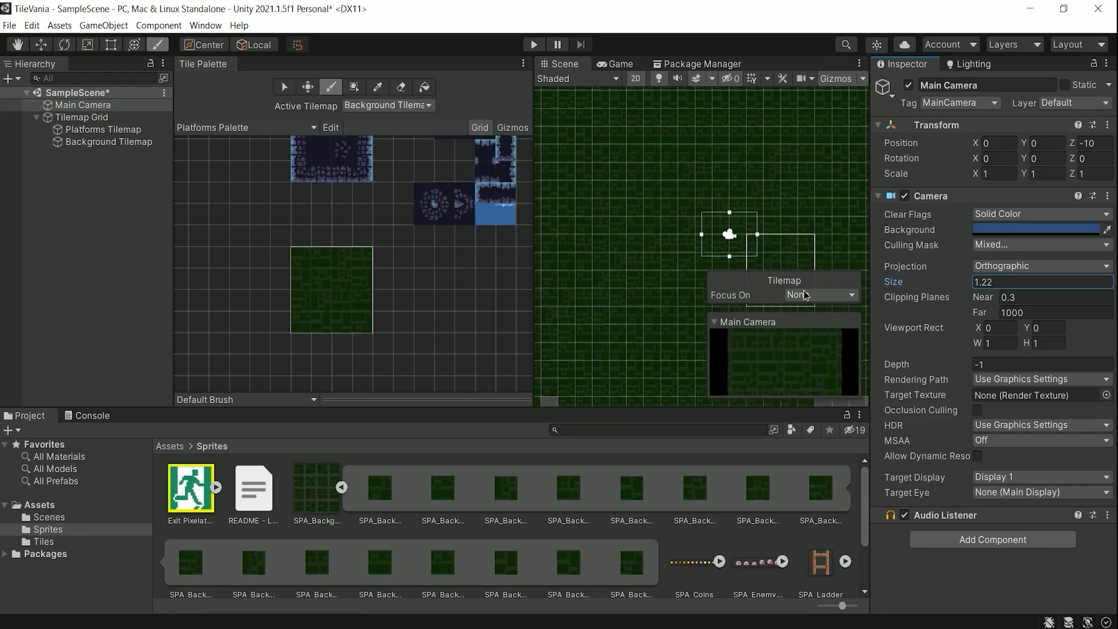
left_click_drag(805, 295, 191, 268)
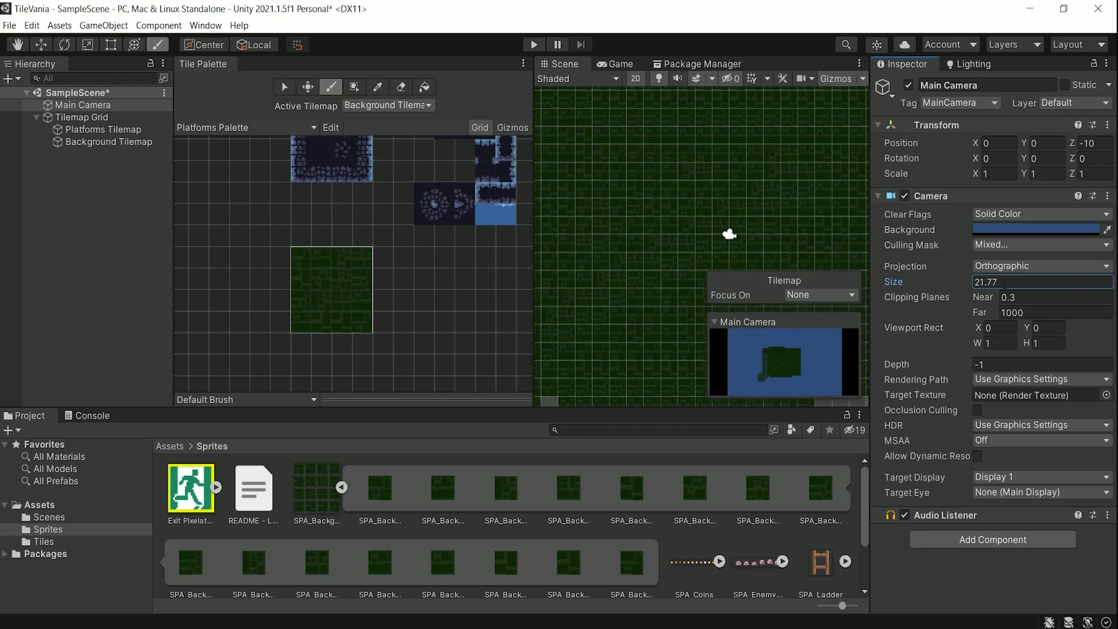
left_click(1006, 282)
type("5")
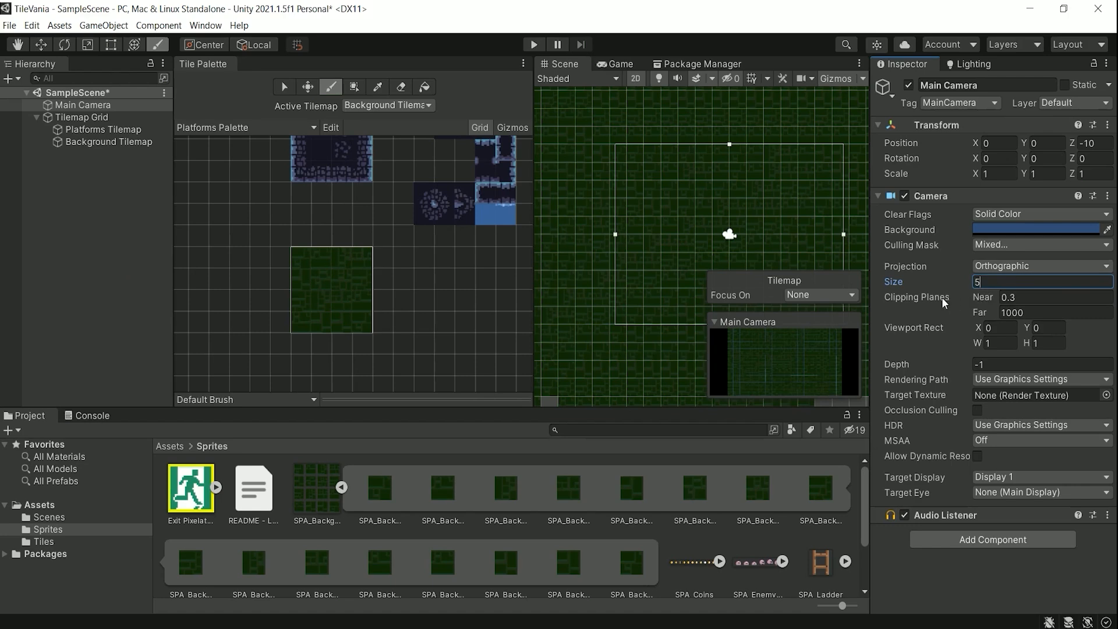
Step: Set the Background Tilemap's Order in Layer to -1
mouse_move(797, 213)
middle_mouse_down()
mouse_move(705, 210)
mouse_move(662, 190)
middle_mouse_up()
middle_click_drag(711, 263, 785, 284)
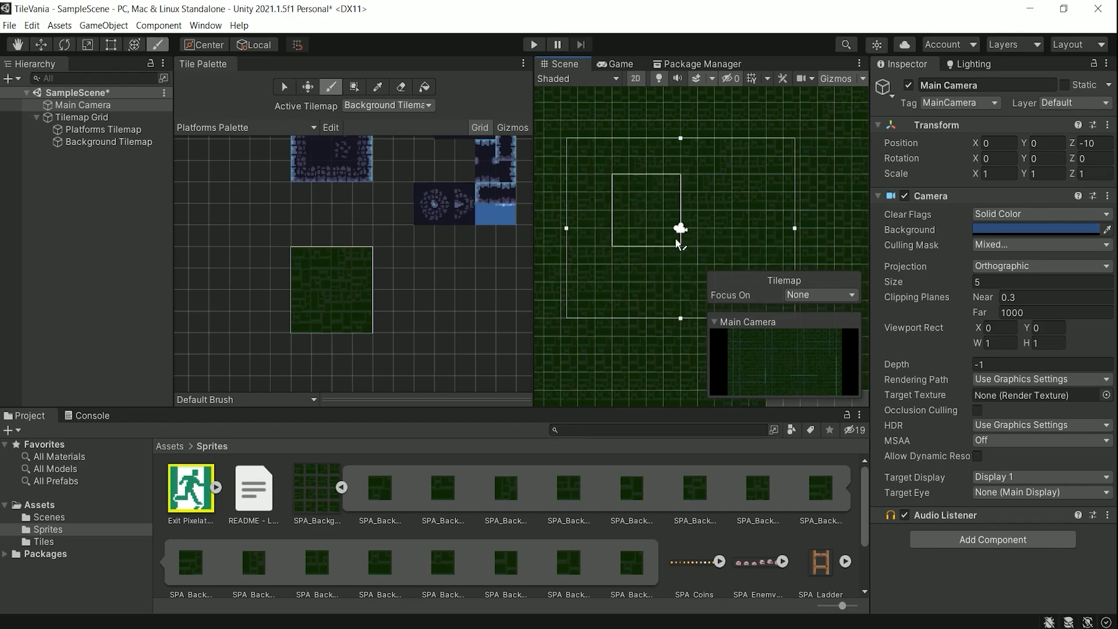
middle_click_drag(676, 239, 674, 232)
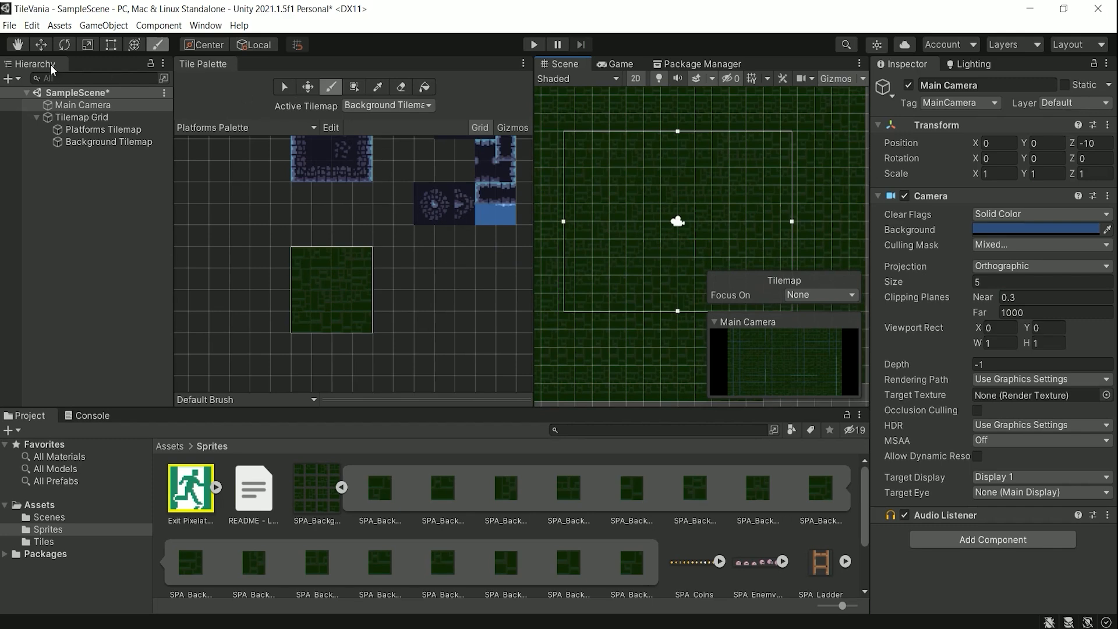
left_click(81, 144)
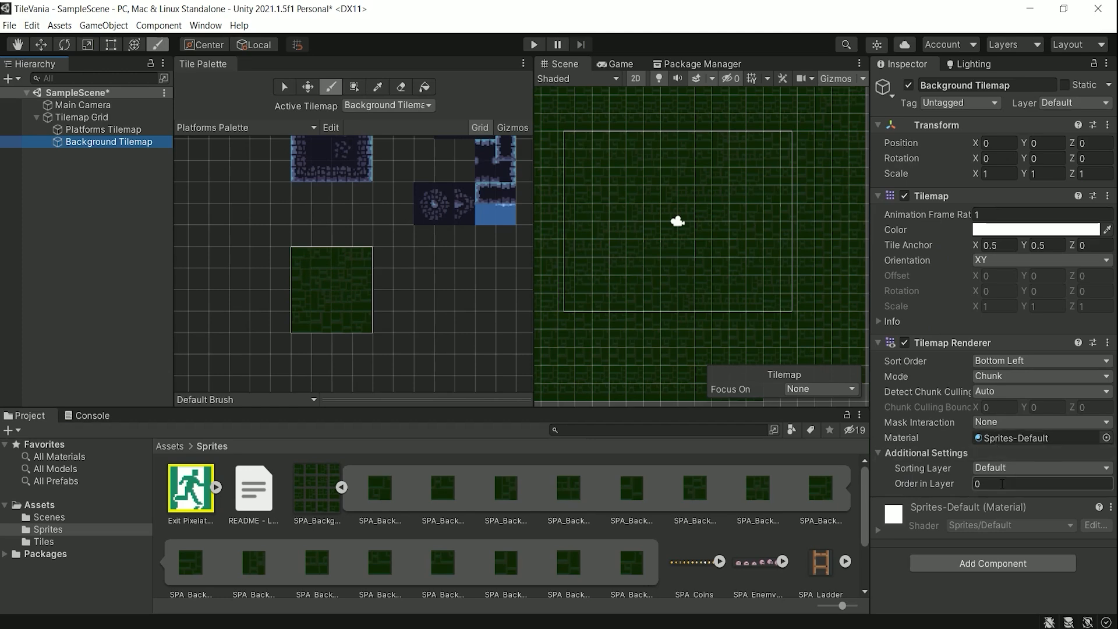
left_click(1001, 485)
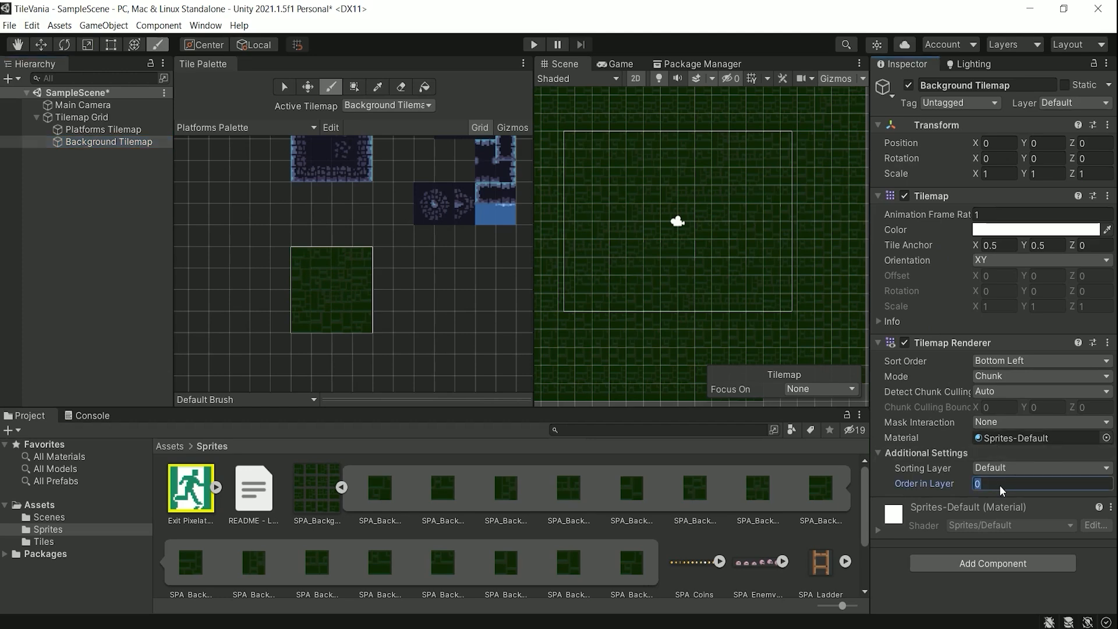
type("-1")
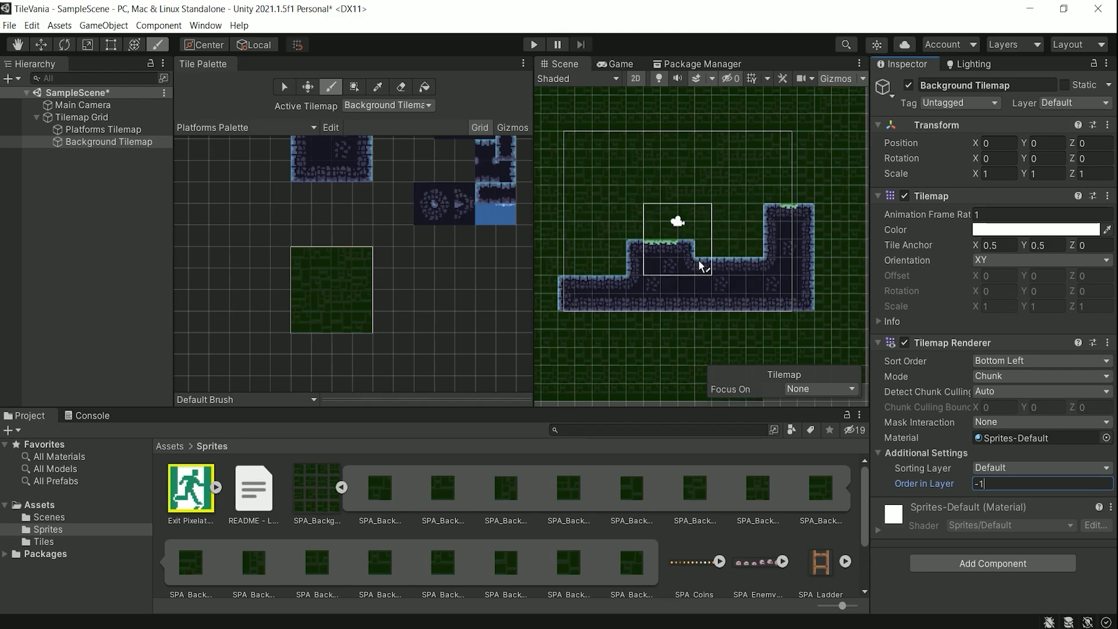
Step: Check the Platforms Tilemap's rendering order against the Background Tilemap's and reset the Background Tilemap's Order in Layer to 0
left_click(103, 131)
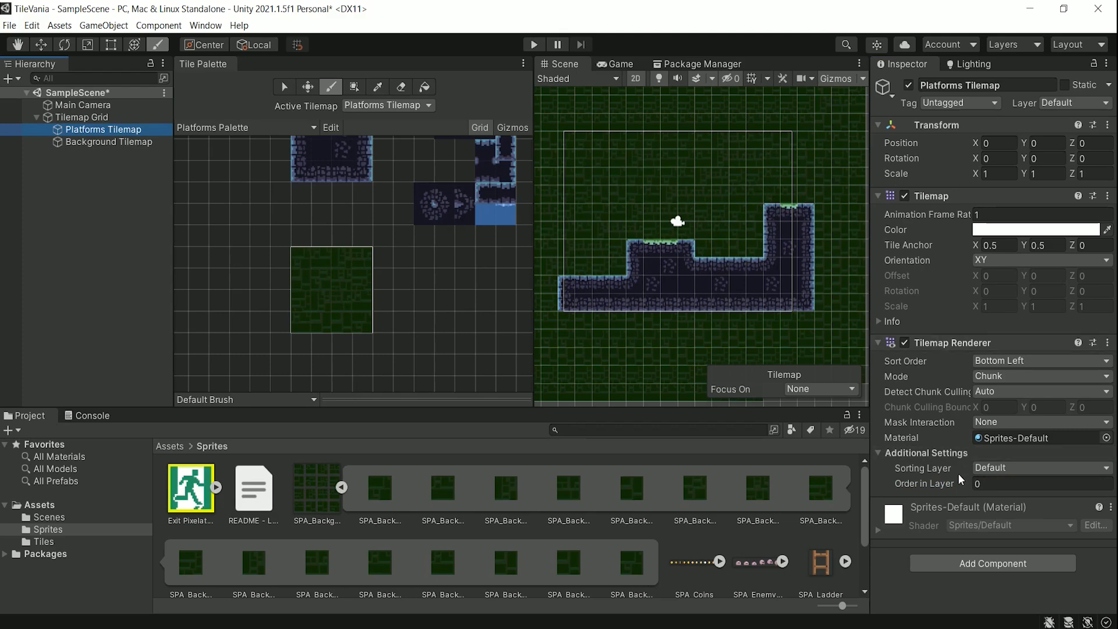
left_click(123, 145)
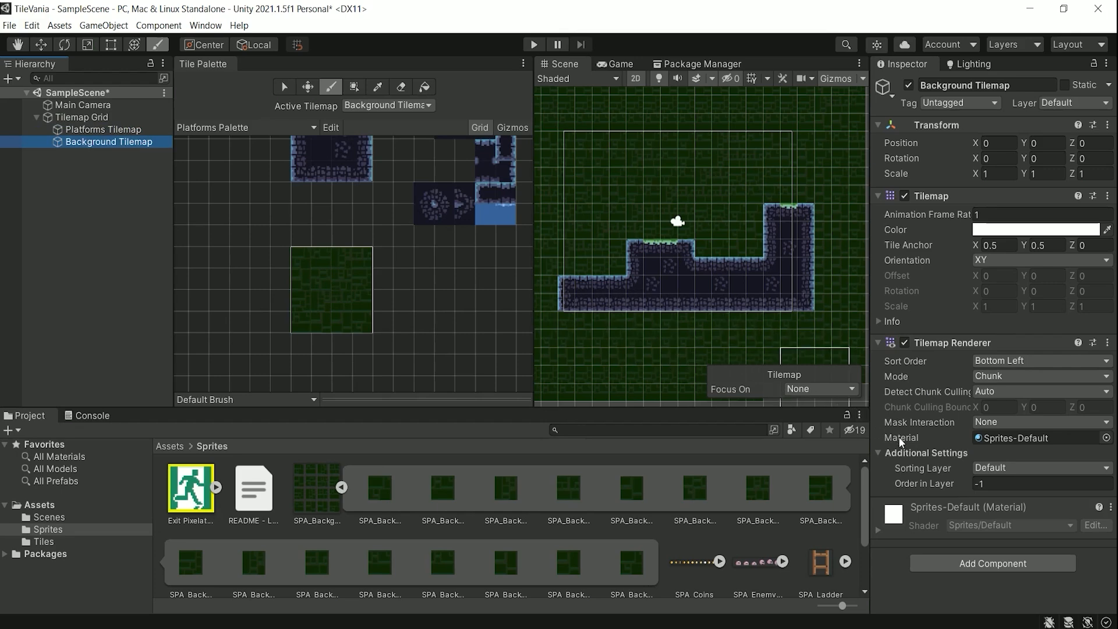
left_click(1006, 484)
type("-1")
key("Return")
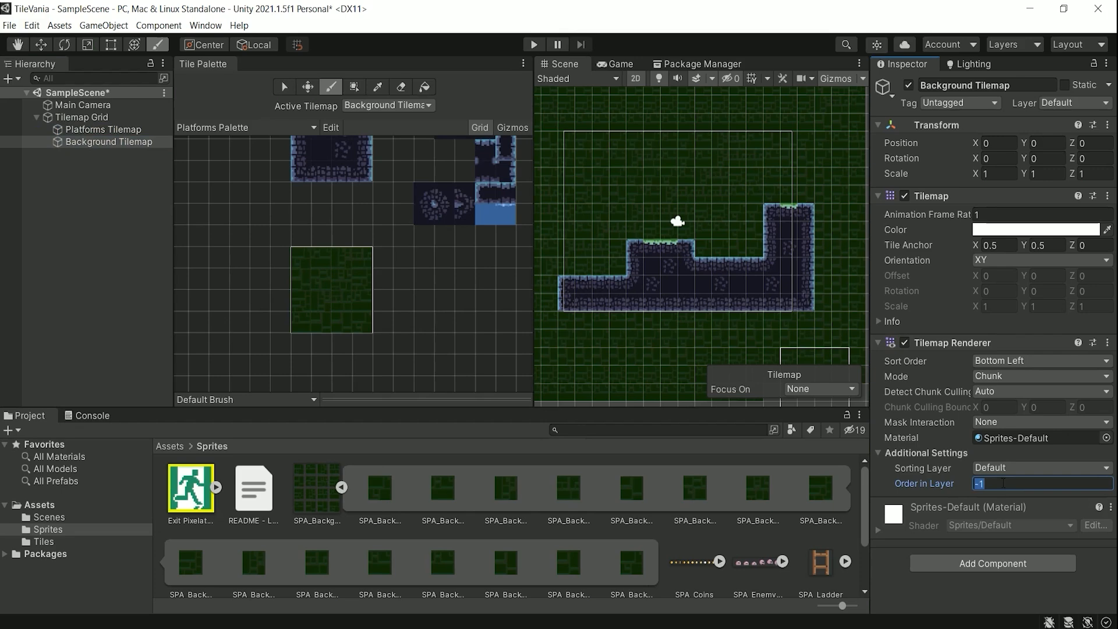
type("0")
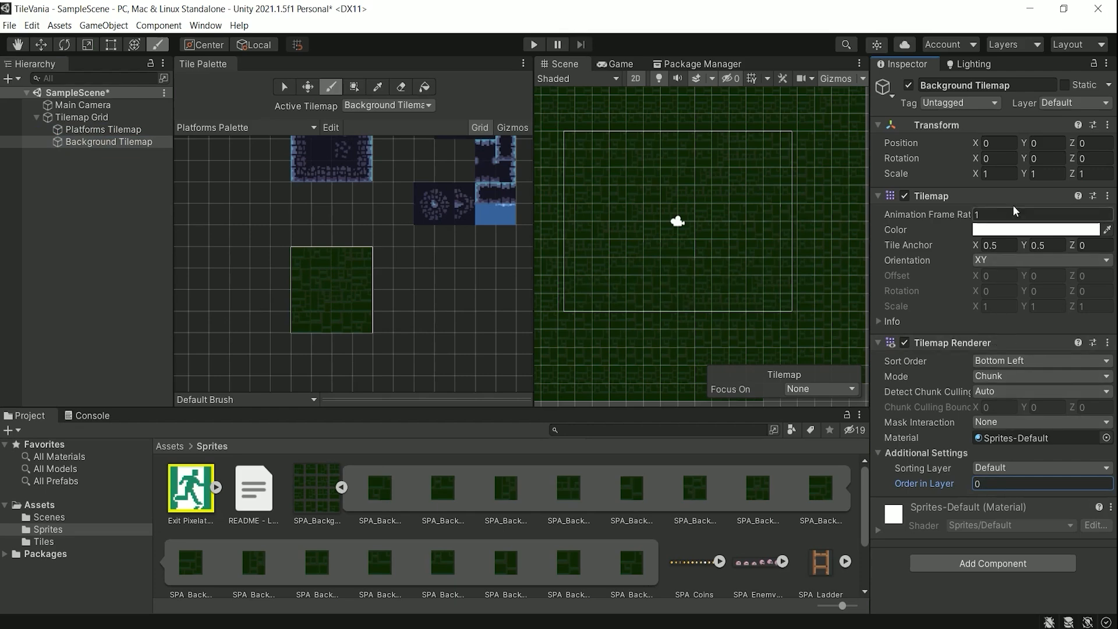
Step: Add two sorting layers to the project, the first named Platforms and the second named Background
left_click(1070, 107)
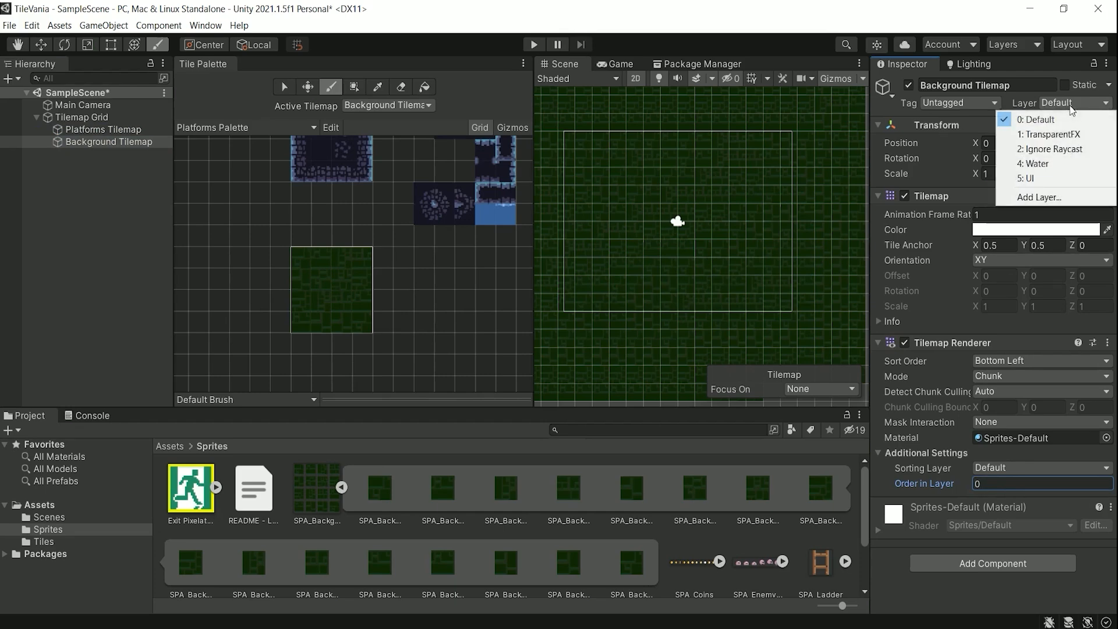
left_click(1049, 199)
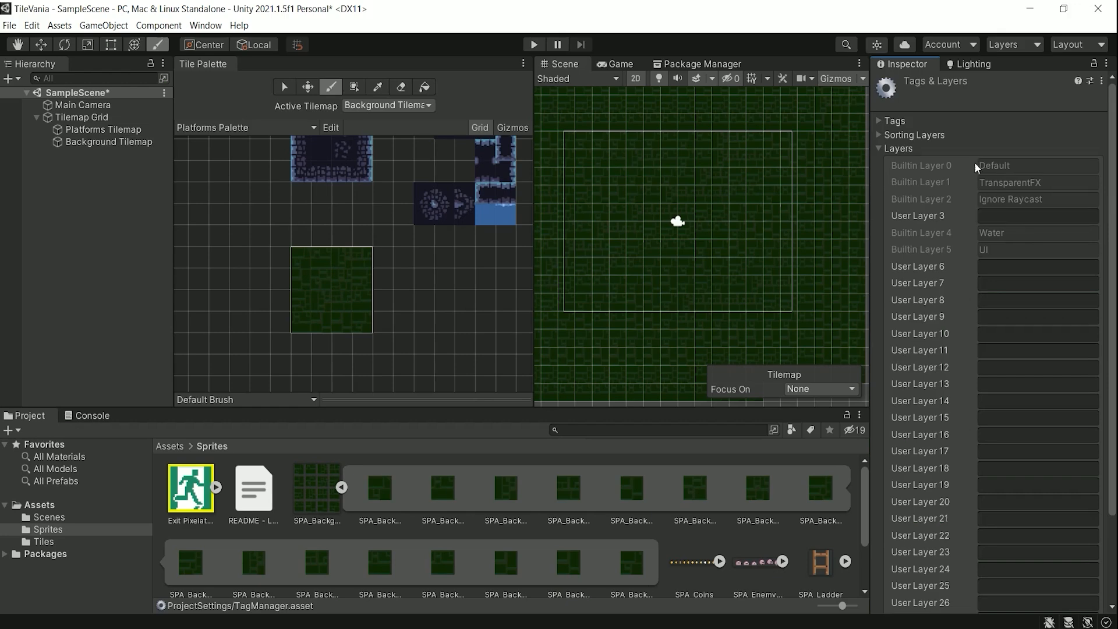
left_click(882, 136)
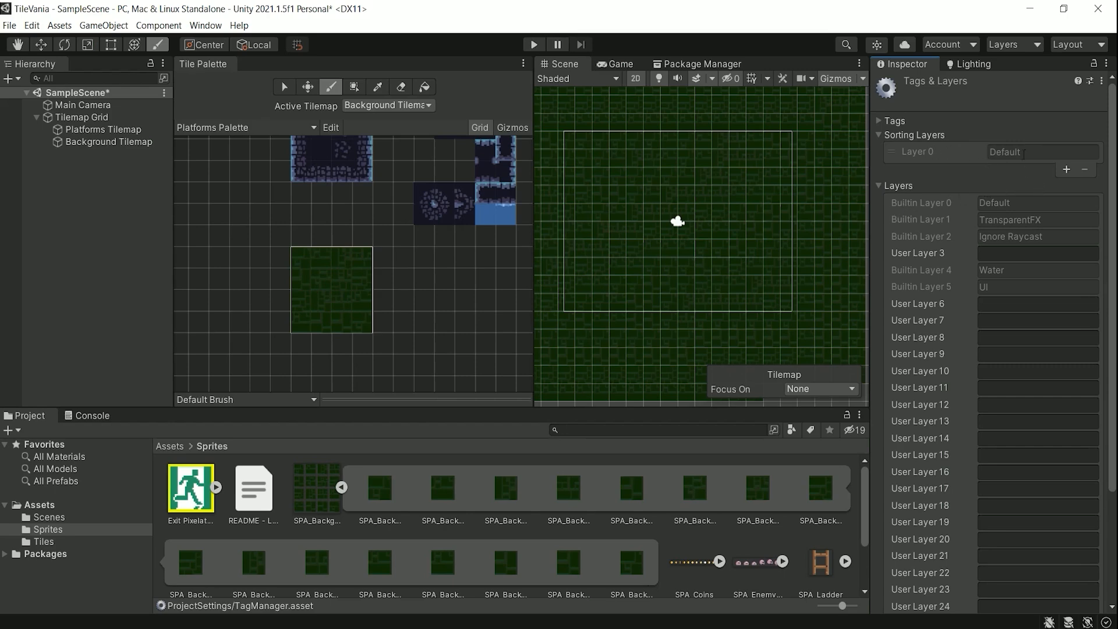
left_click(1066, 171)
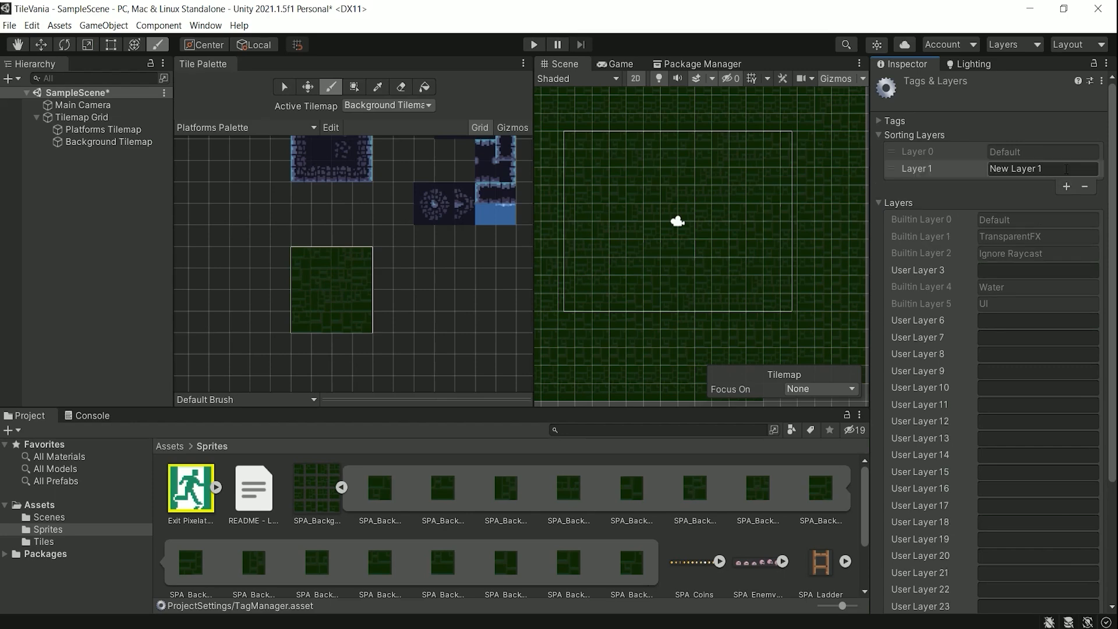
left_click_drag(1066, 168, 988, 176)
type("Platforms")
left_click(1066, 186)
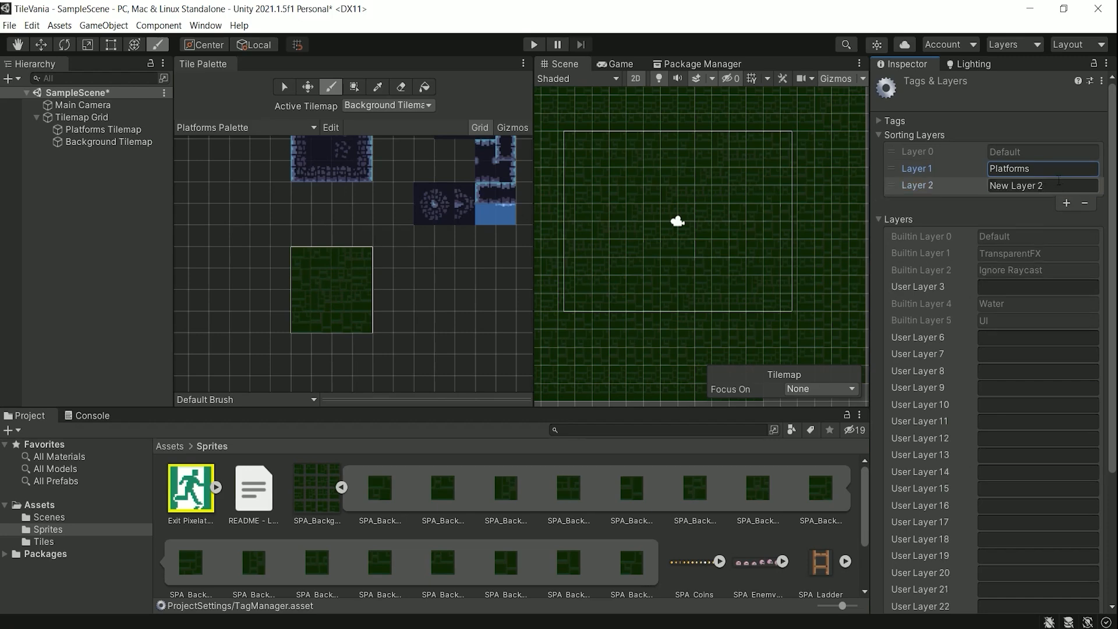
left_click_drag(1054, 185, 976, 193)
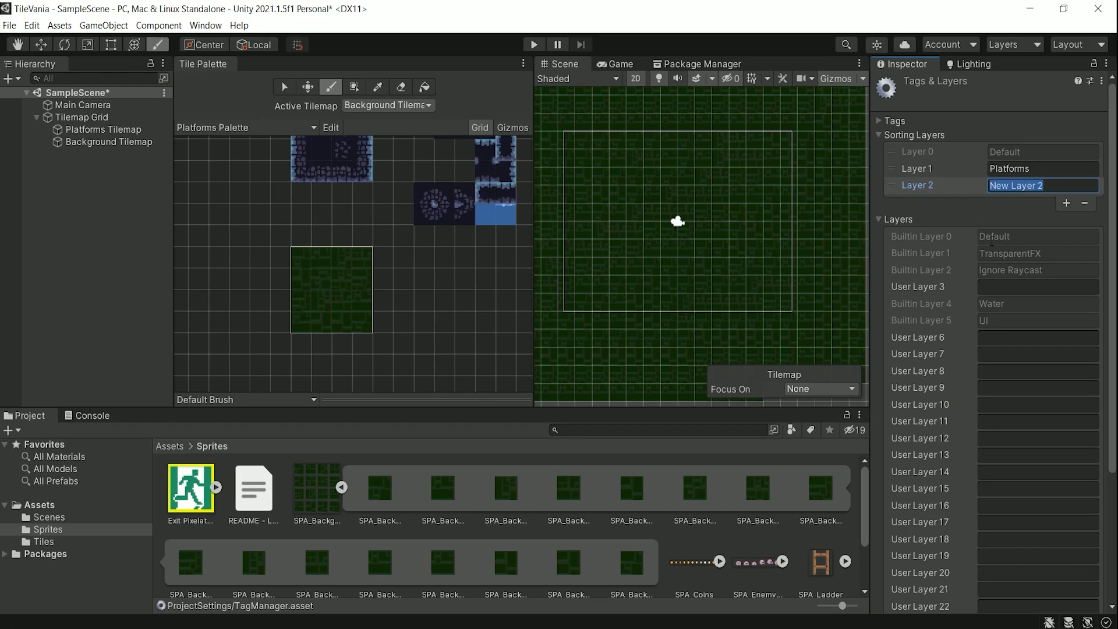
type("Background")
Step: Assign the Background Tilemap's renderer to the Background sorting layer
left_click(83, 147)
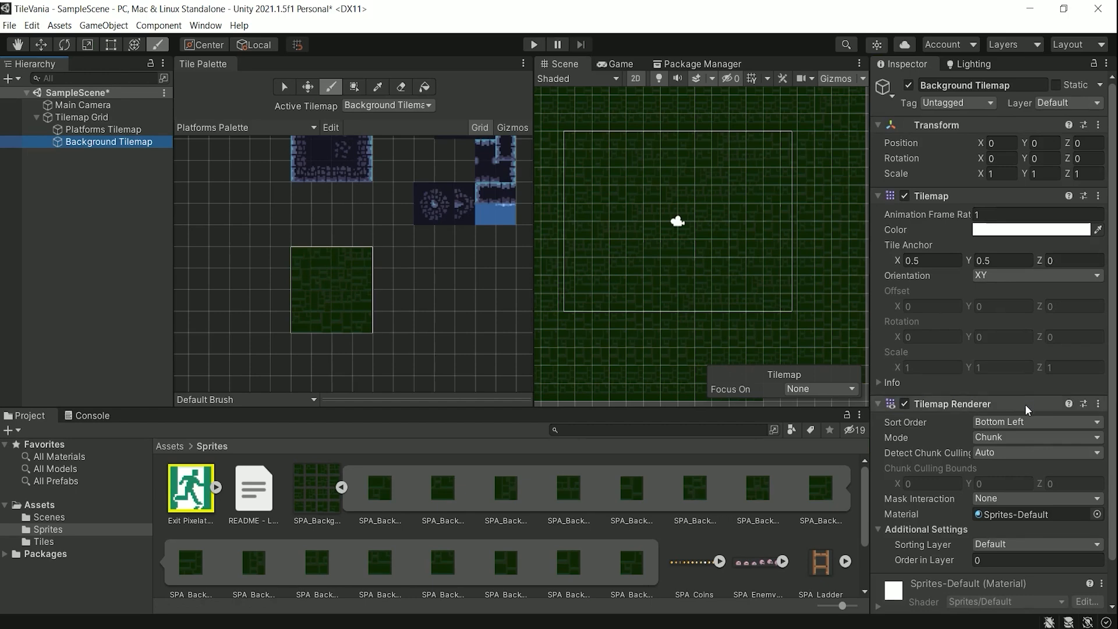
scroll(986, 362, "down", 2)
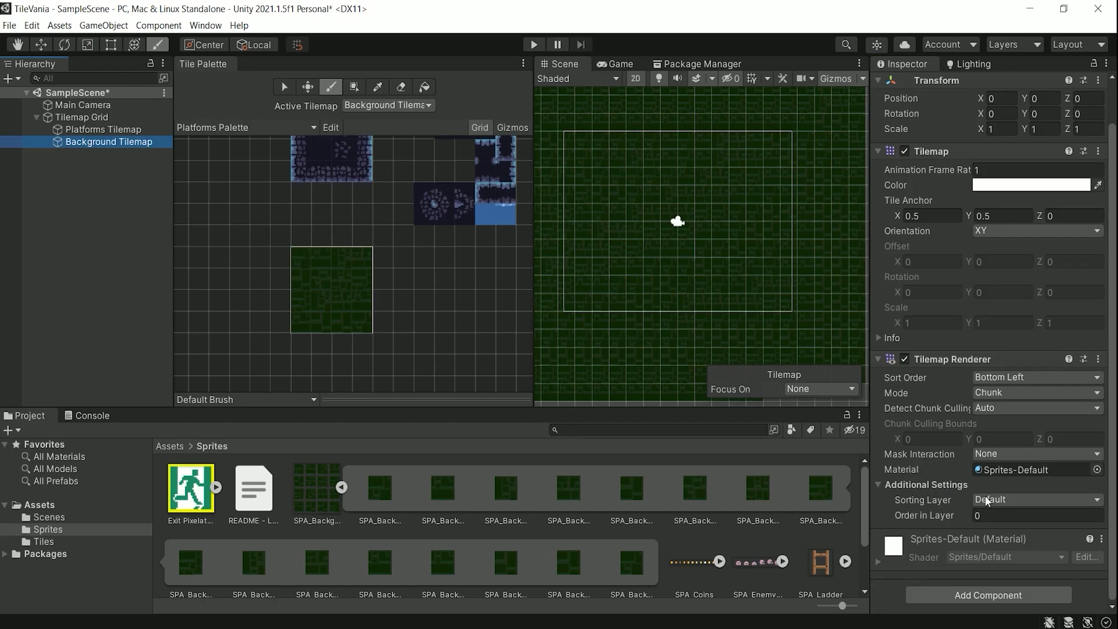
left_click(1012, 501)
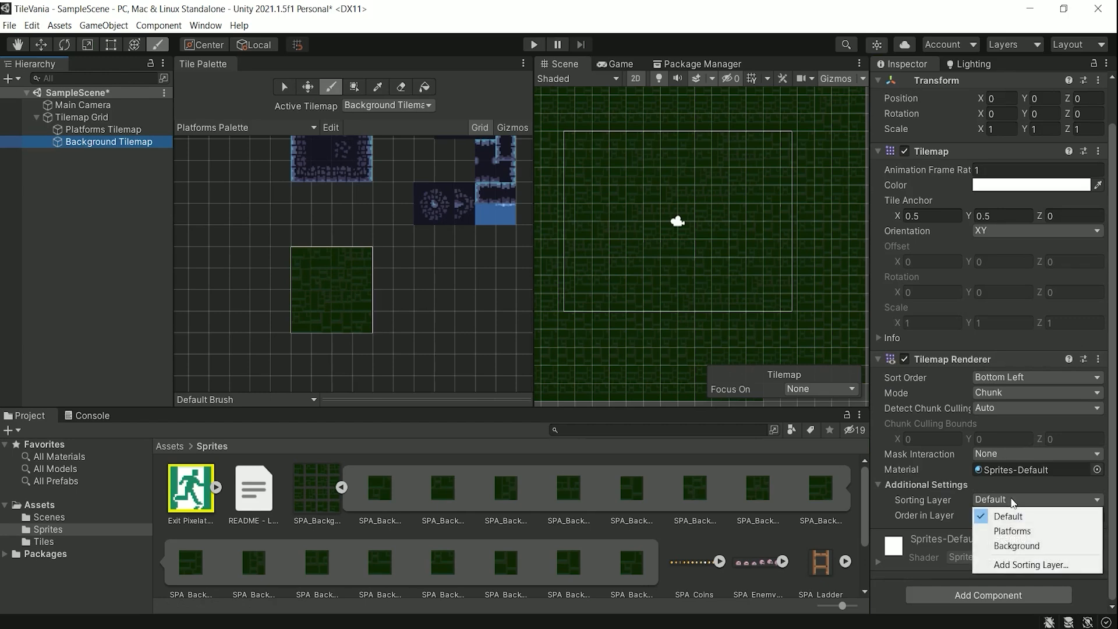
left_click(1015, 544)
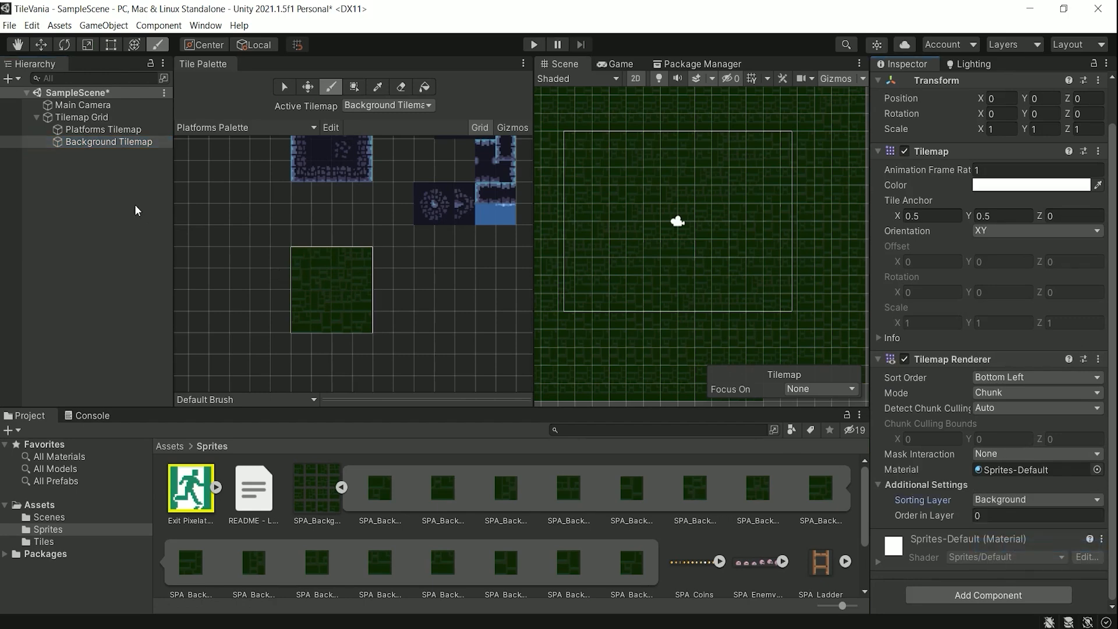
Step: Assign the Platforms Tilemap's renderer to the Platforms sorting layer
left_click(106, 129)
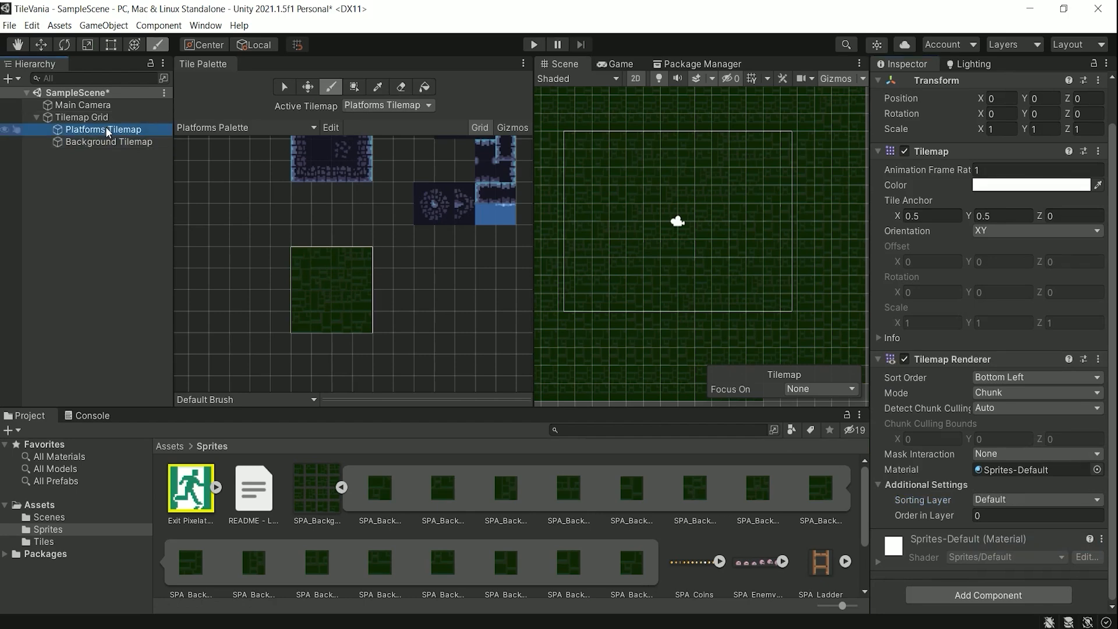
left_click(1002, 505)
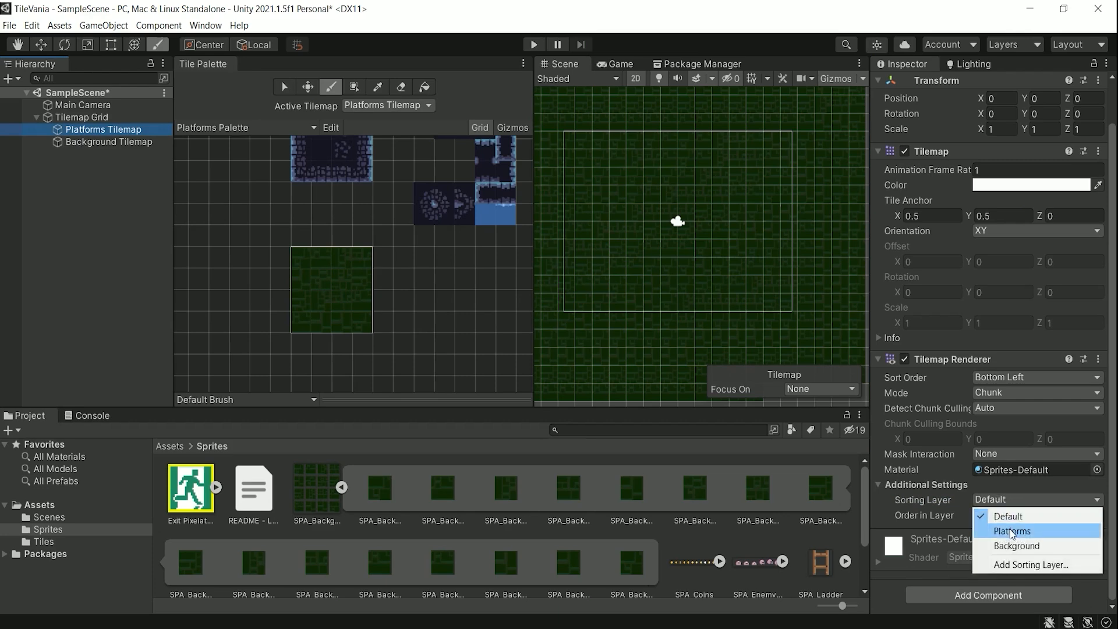
left_click(1011, 532)
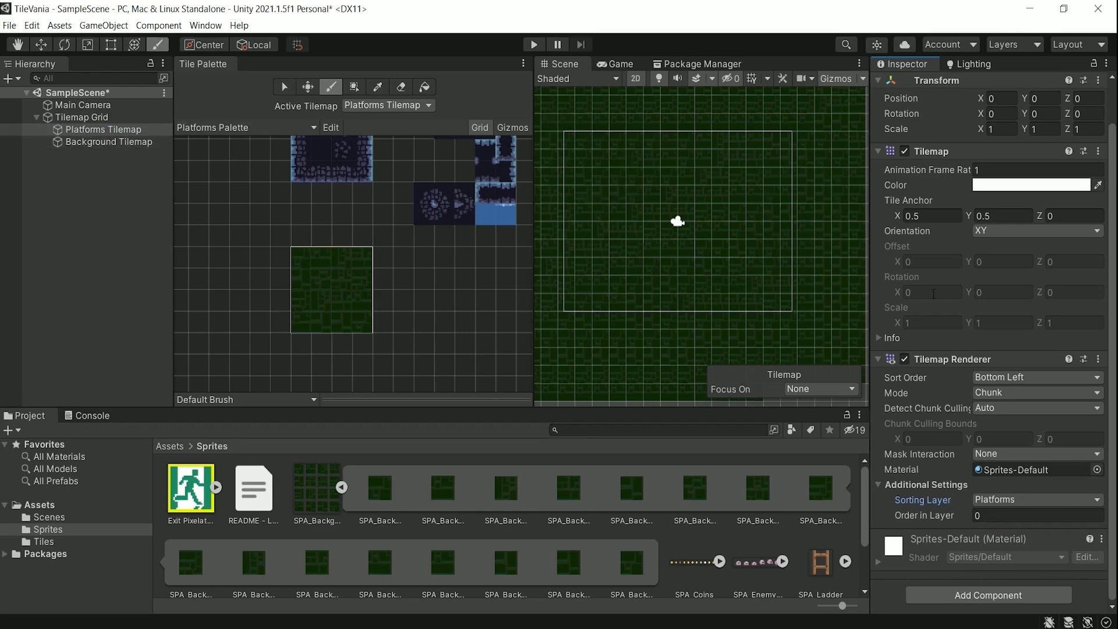
Step: Reorder the project's sorting layers so that Background comes directly before Platforms
scroll(934, 293, "up", 2)
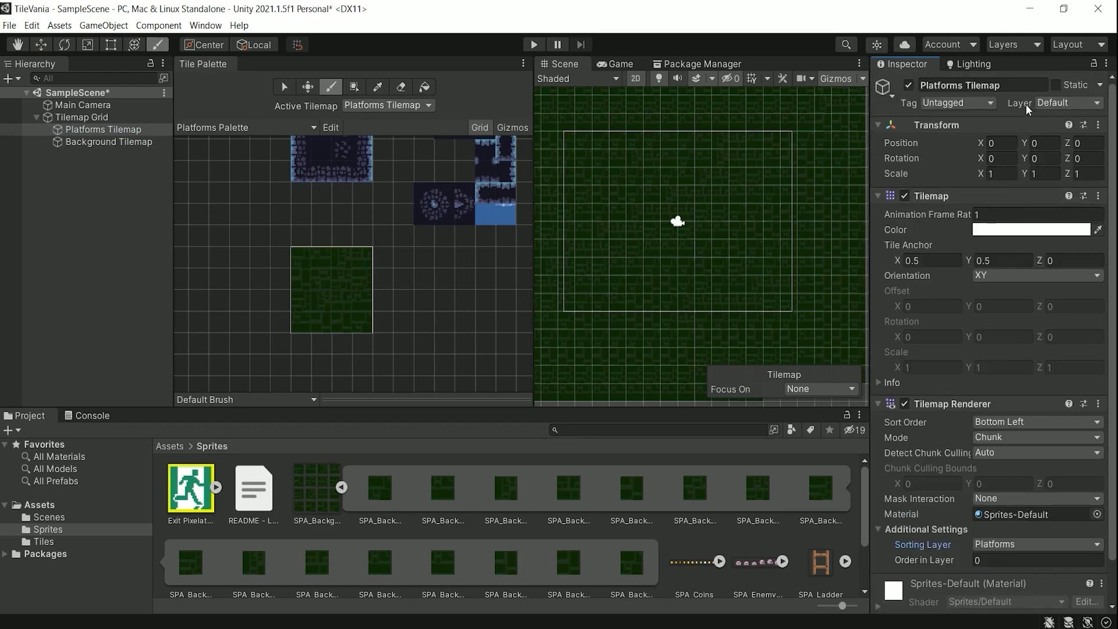
left_click(1066, 105)
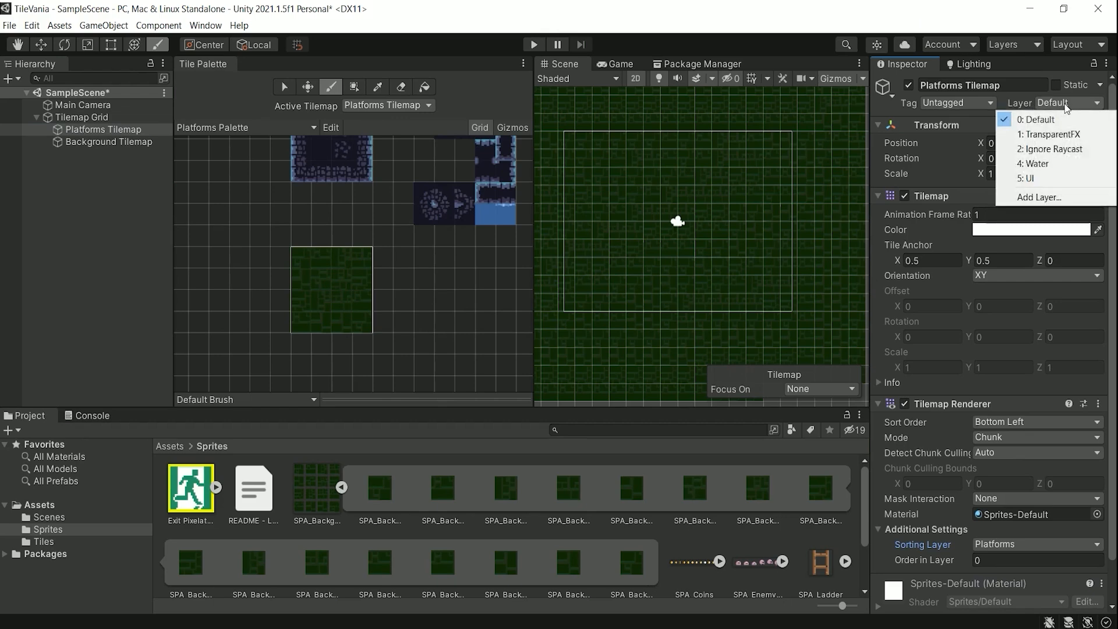
left_click(1049, 197)
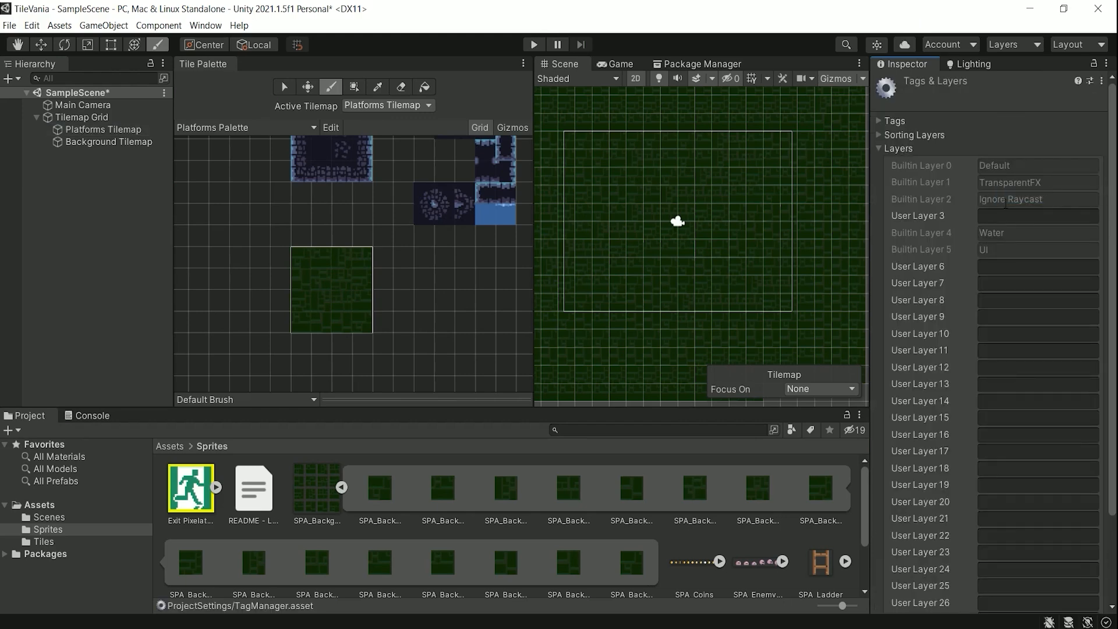
left_click(880, 136)
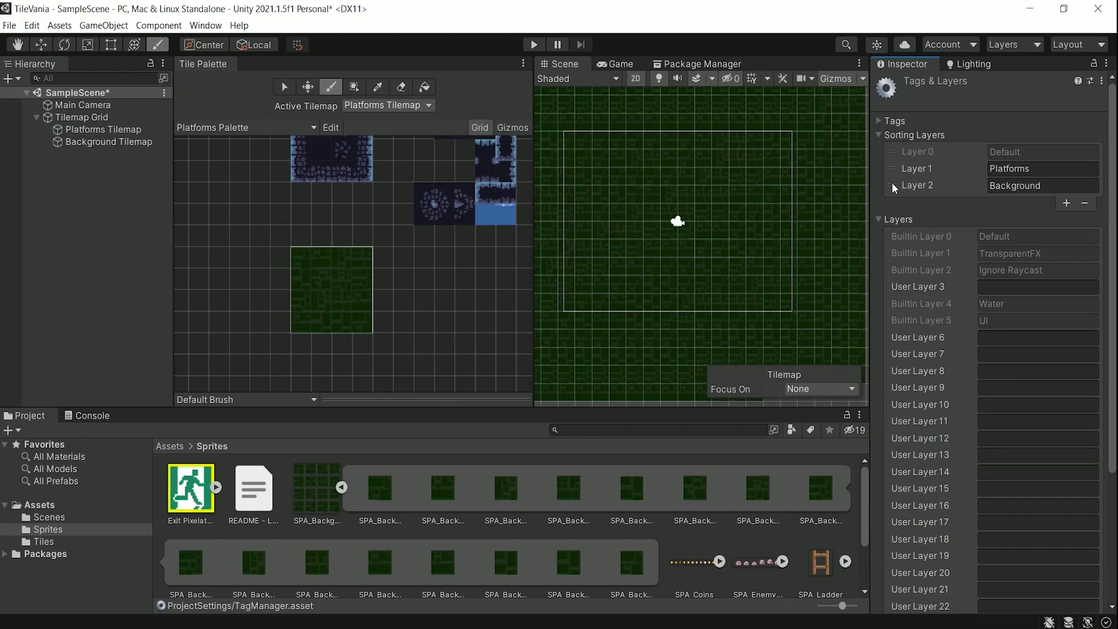
left_click_drag(892, 186, 893, 185)
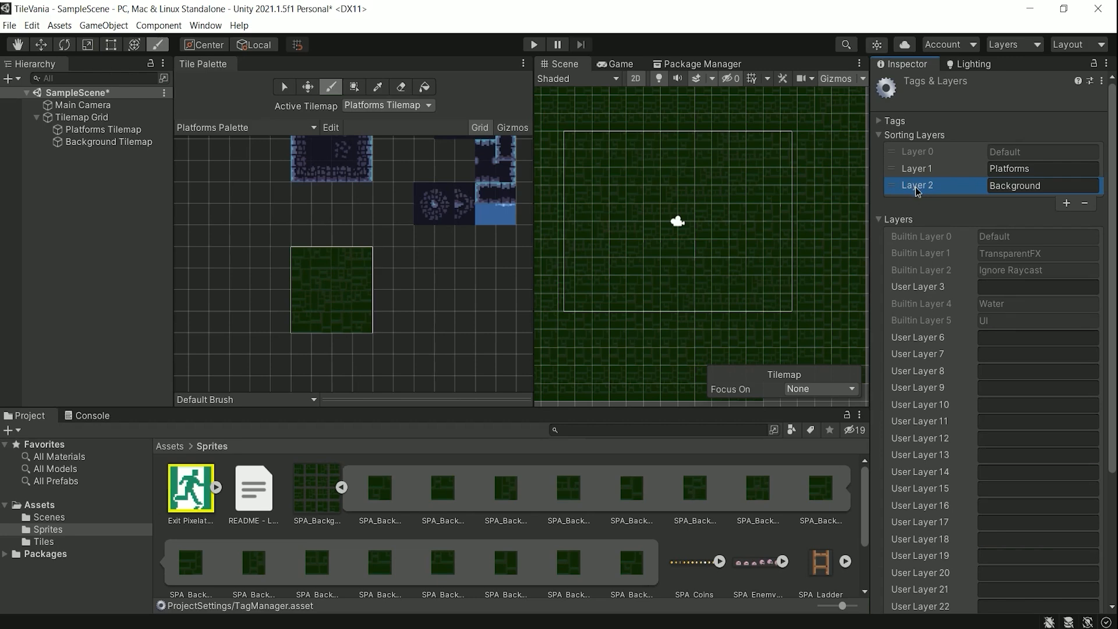
left_click_drag(917, 191, 919, 172)
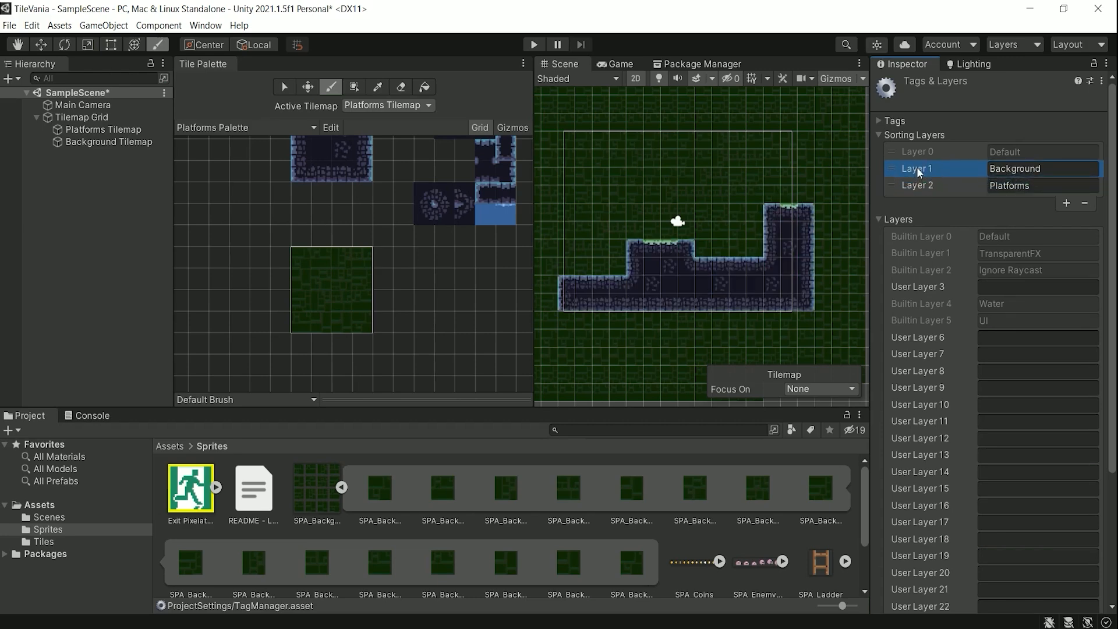
Step: Swap the order of the Background and Platforms sorting layers and switch them back so Background comes directly before Platforms
mouse_move(919, 171)
left_mouse_down()
mouse_move(921, 198)
mouse_move(931, 169)
left_mouse_up()
mouse_move(919, 184)
left_mouse_down()
mouse_move(916, 165)
mouse_move(923, 171)
left_mouse_up()
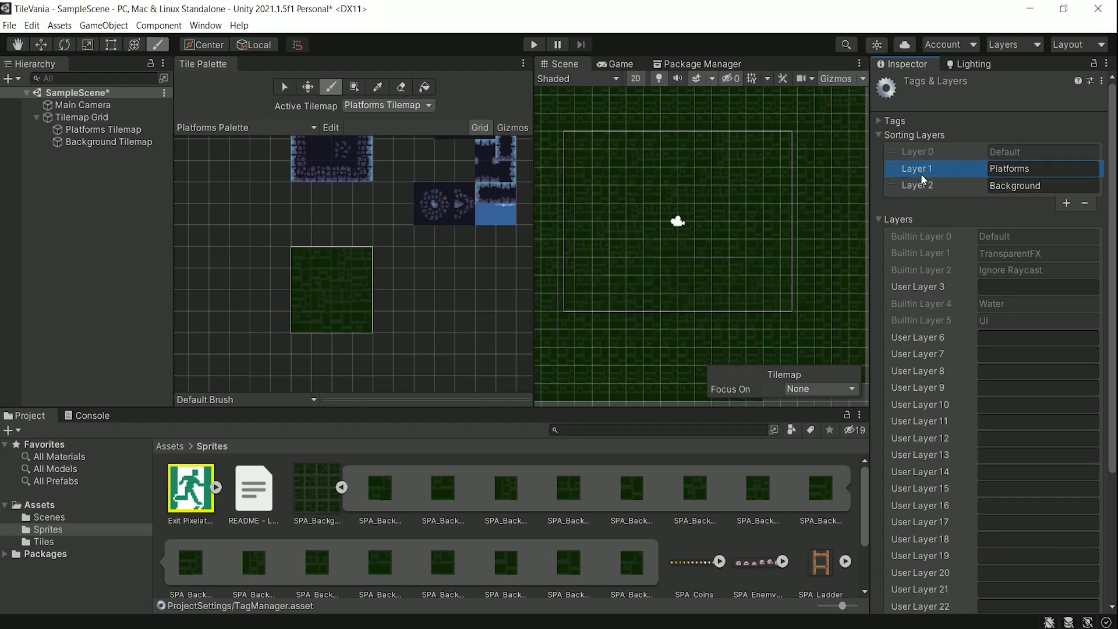
left_click_drag(921, 175, 925, 208)
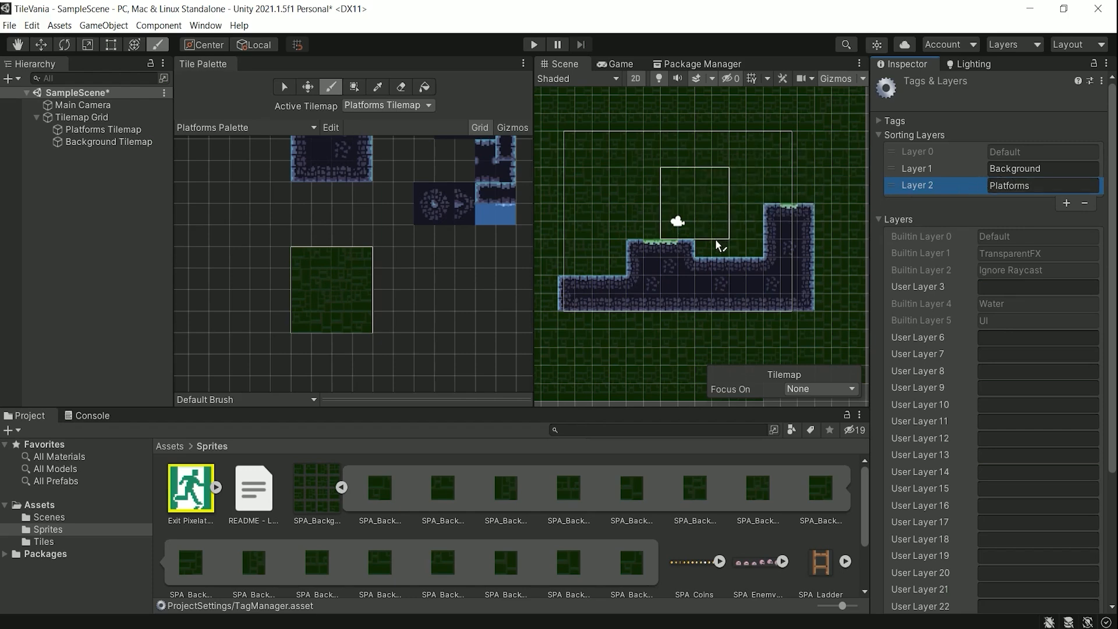
left_click(683, 251)
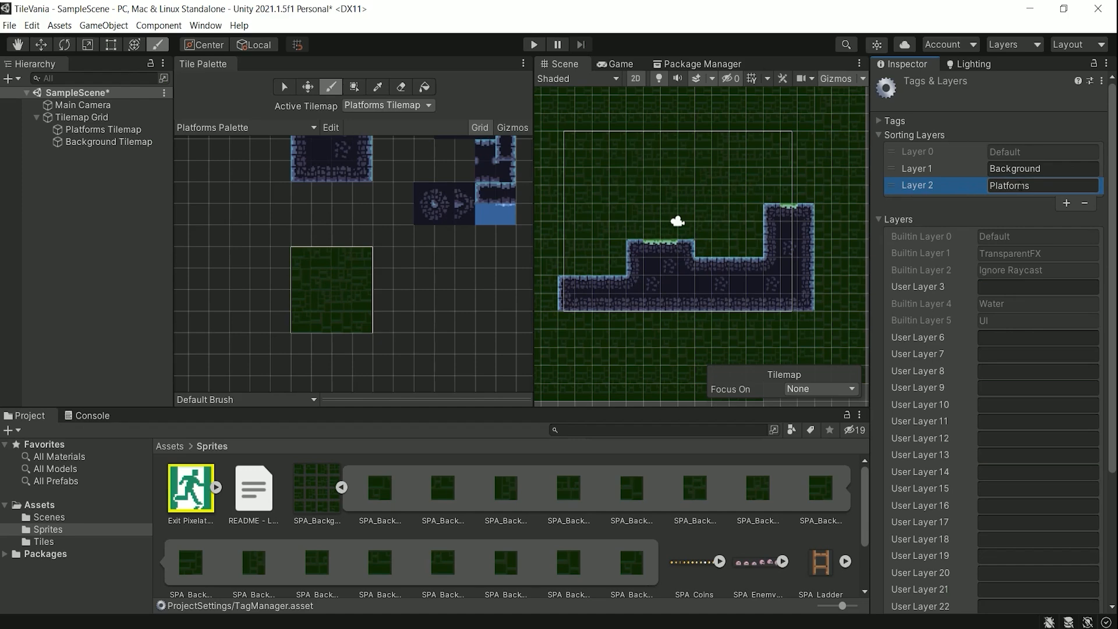
left_click(916, 170)
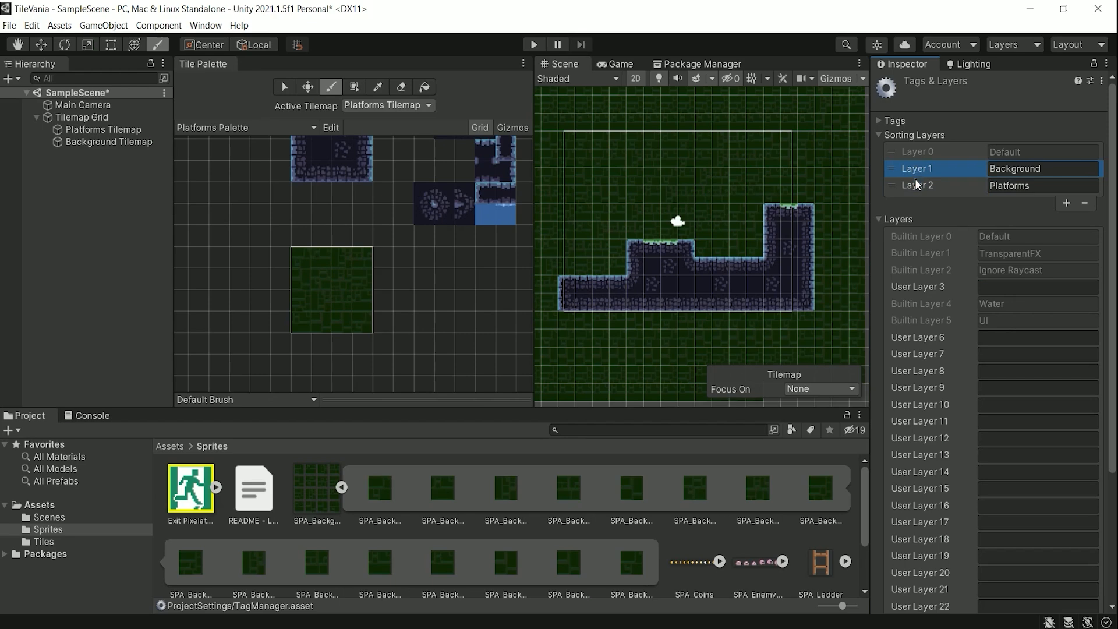
left_click(917, 186)
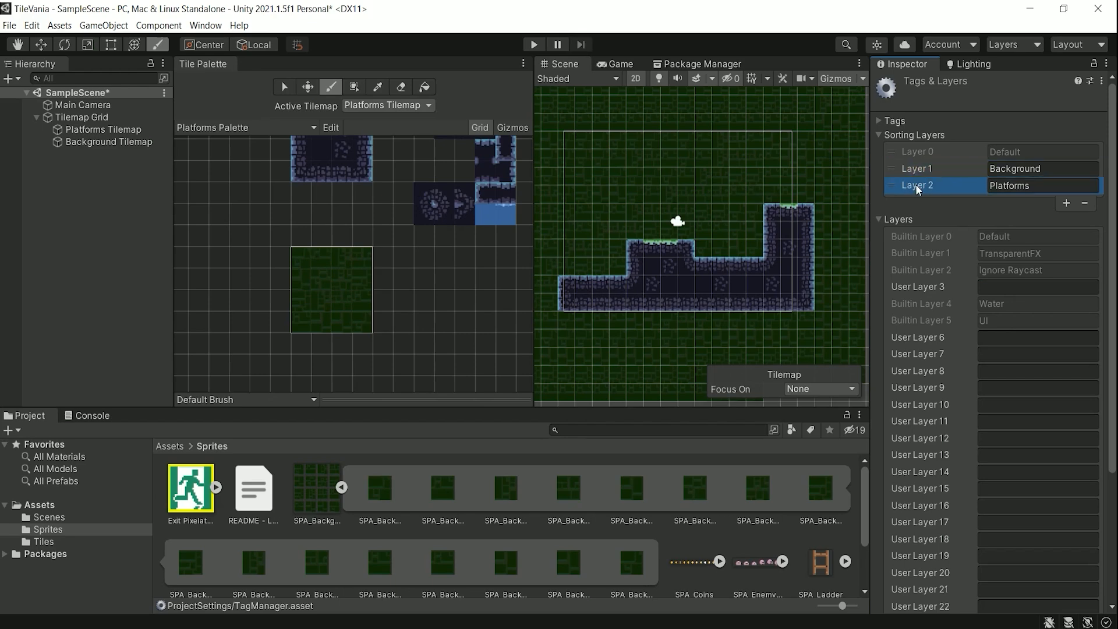
left_click(919, 171)
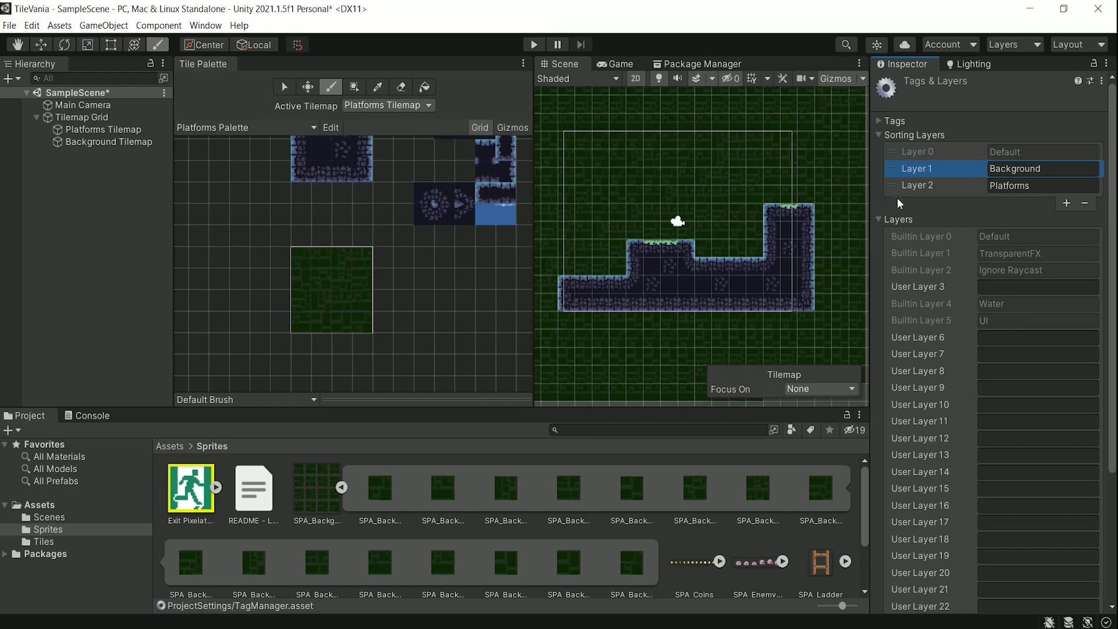
mouse_move(904, 186)
left_mouse_down()
mouse_move(912, 153)
mouse_move(913, 187)
left_mouse_up()
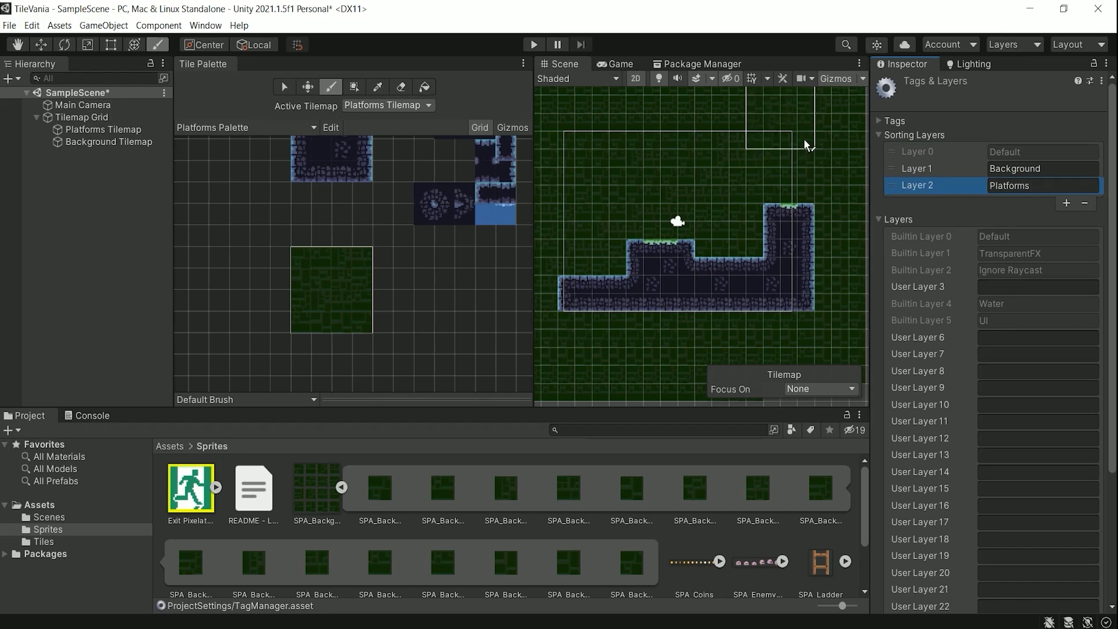
Step: Select the first green background tile in the tile palette with the Select tool and widen the Scene view
left_click(284, 87)
left_click(300, 257)
left_click_drag(532, 256, 467, 275)
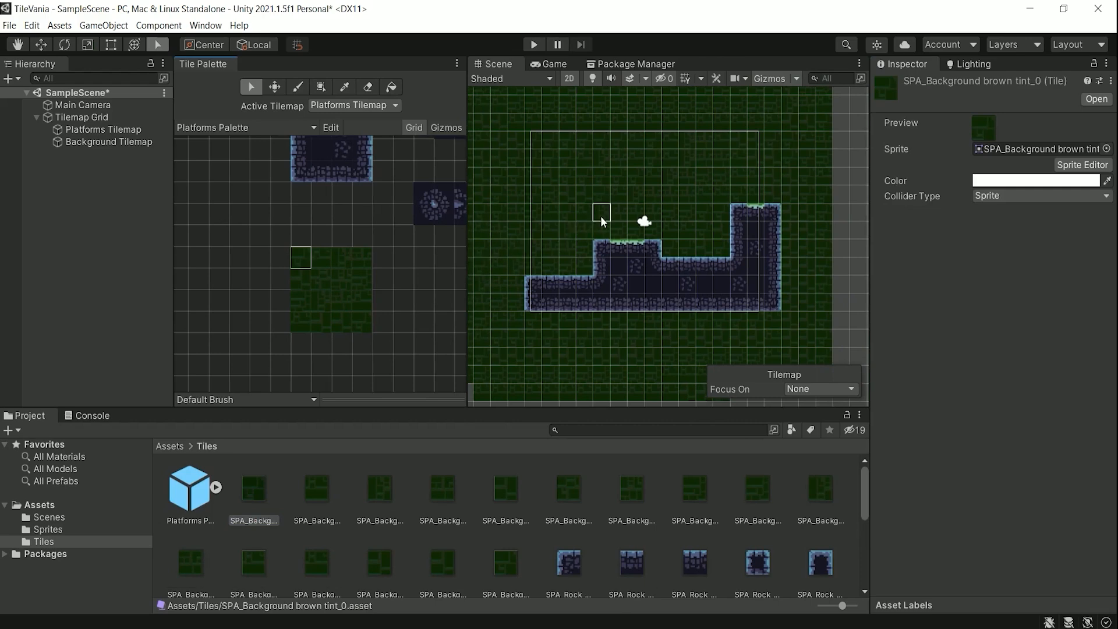
Step: Examine up close how the platform tiles stand out against the green background in the scene
middle_click_drag(602, 221, 643, 223)
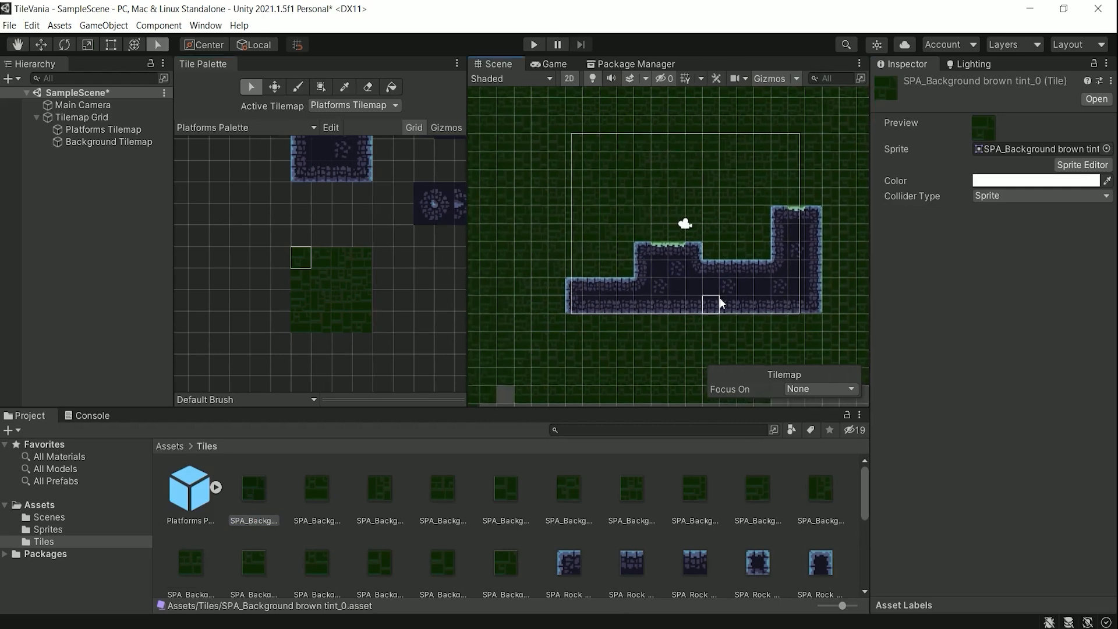
scroll(631, 249, "up", 2)
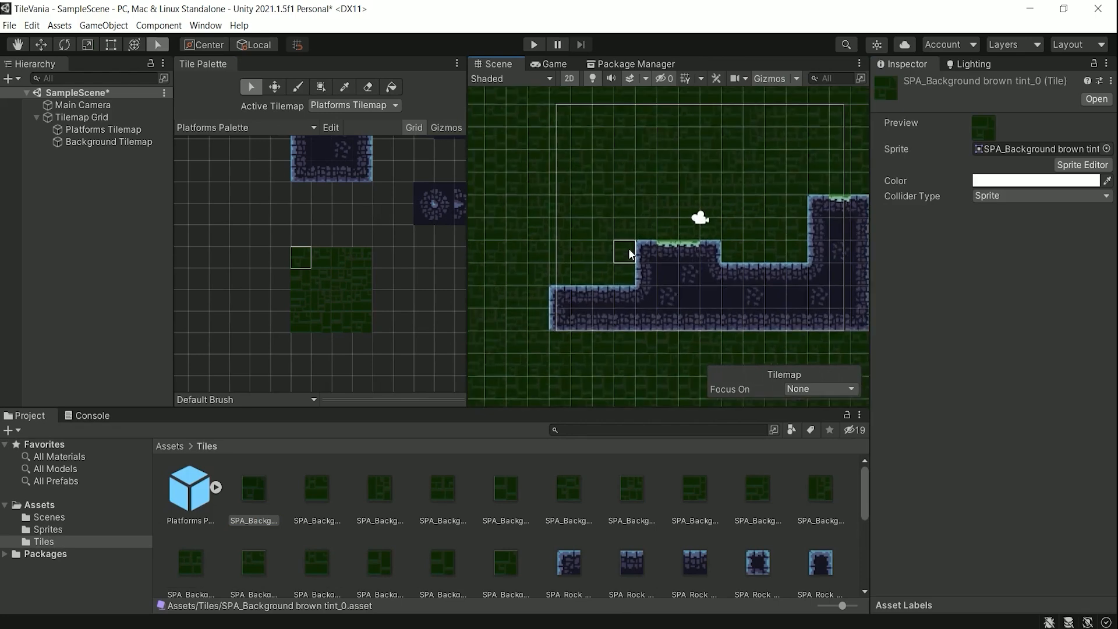
scroll(629, 253, "up", 3)
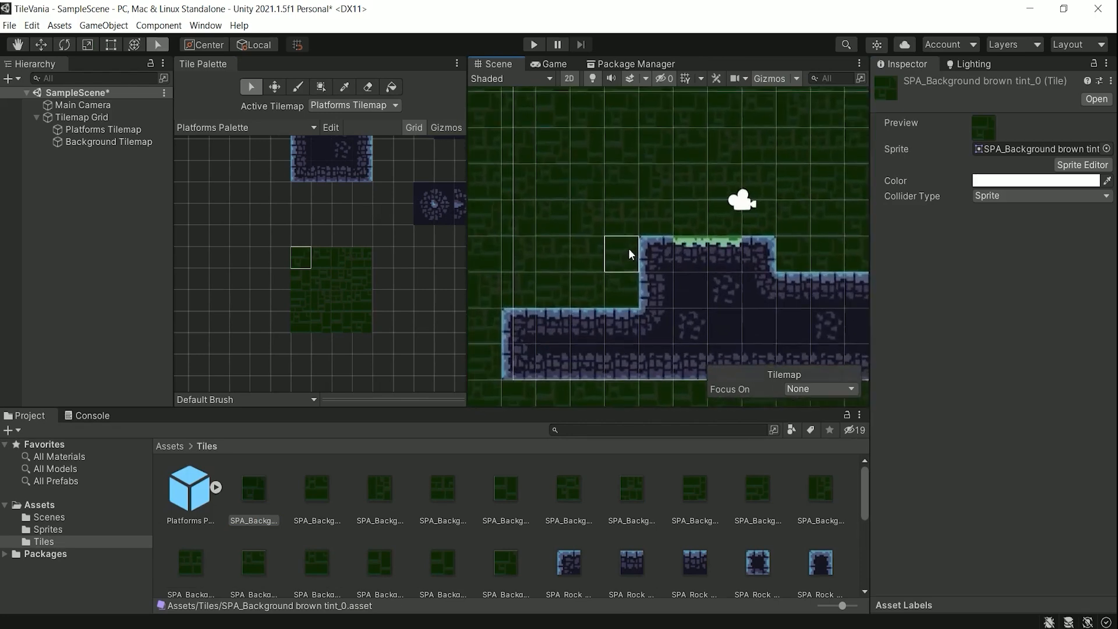
scroll(629, 254, "up", 3)
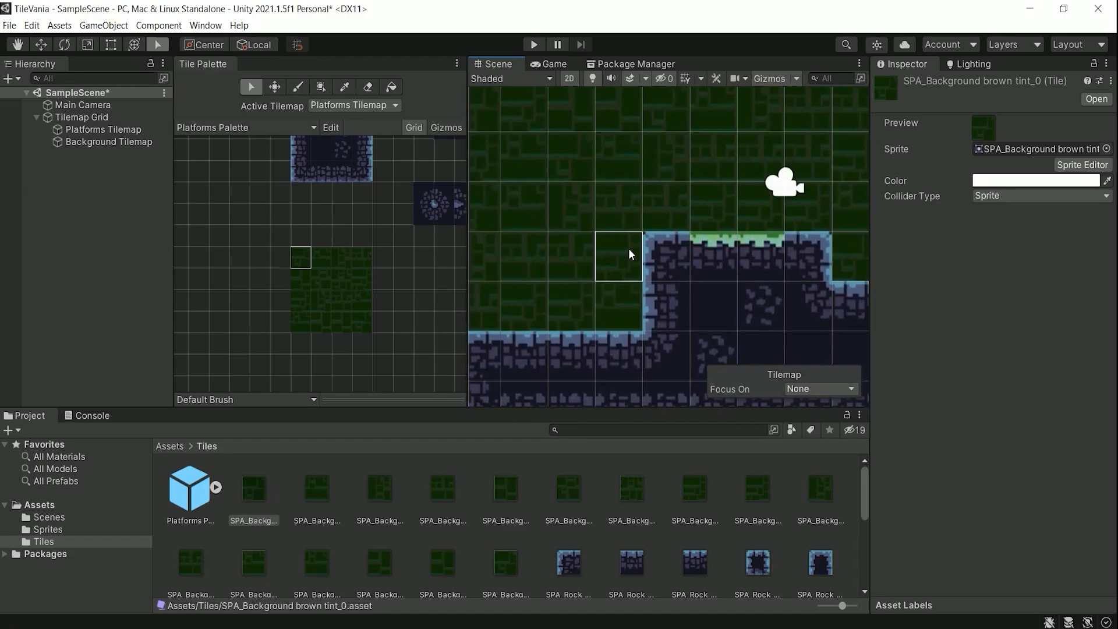
scroll(630, 254, "down", 2)
scroll(629, 253, "down", 2)
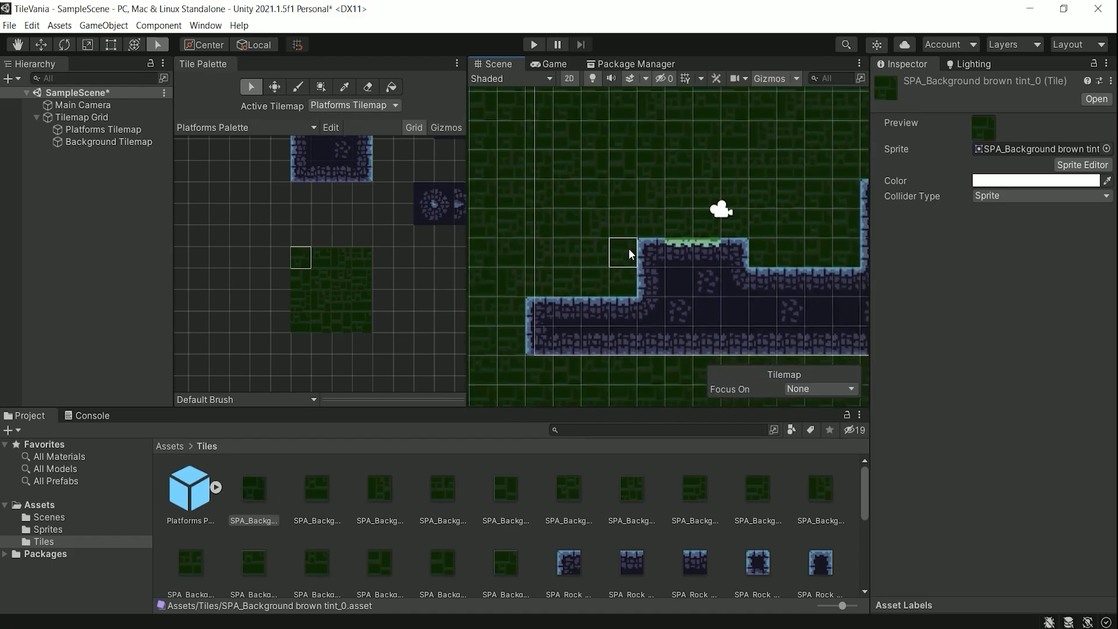
scroll(629, 253, "down", 1)
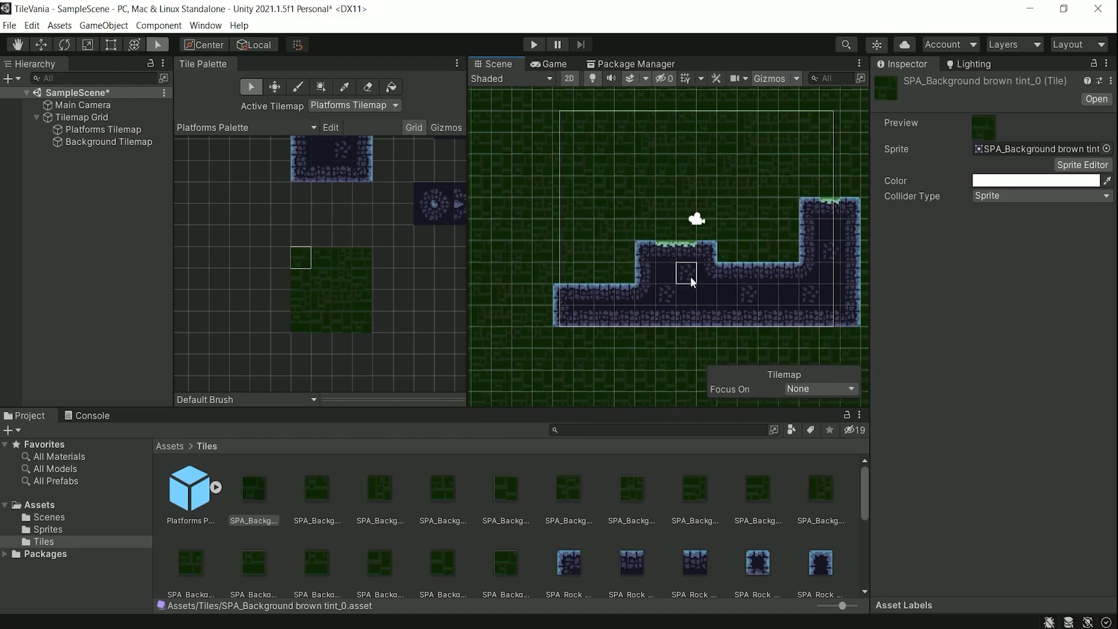
middle_click_drag(725, 272, 674, 267)
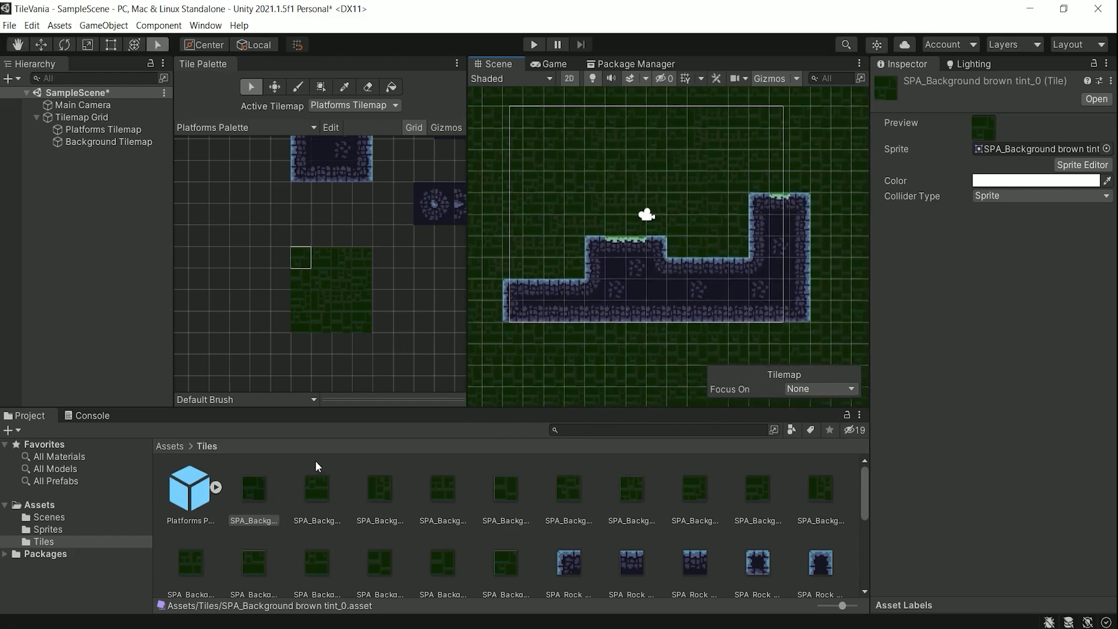
Step: Select all 16 green SPA_Background tiles in the Tiles folder and open their shared color for editing
left_click(256, 494)
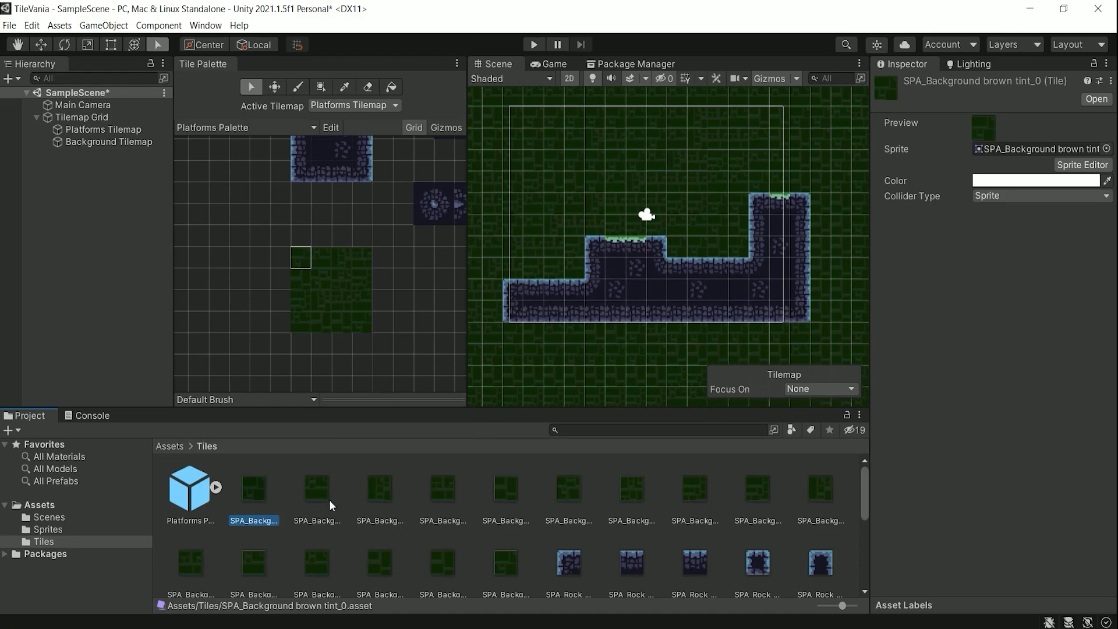
scroll(319, 508, "down", 2)
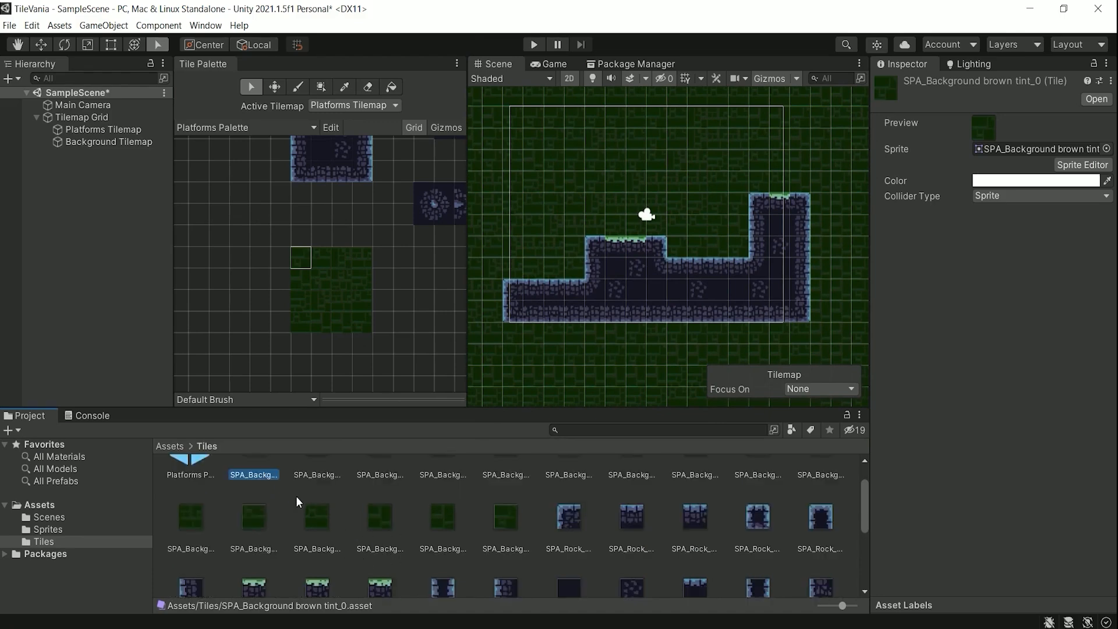
scroll(293, 495, "up", 2)
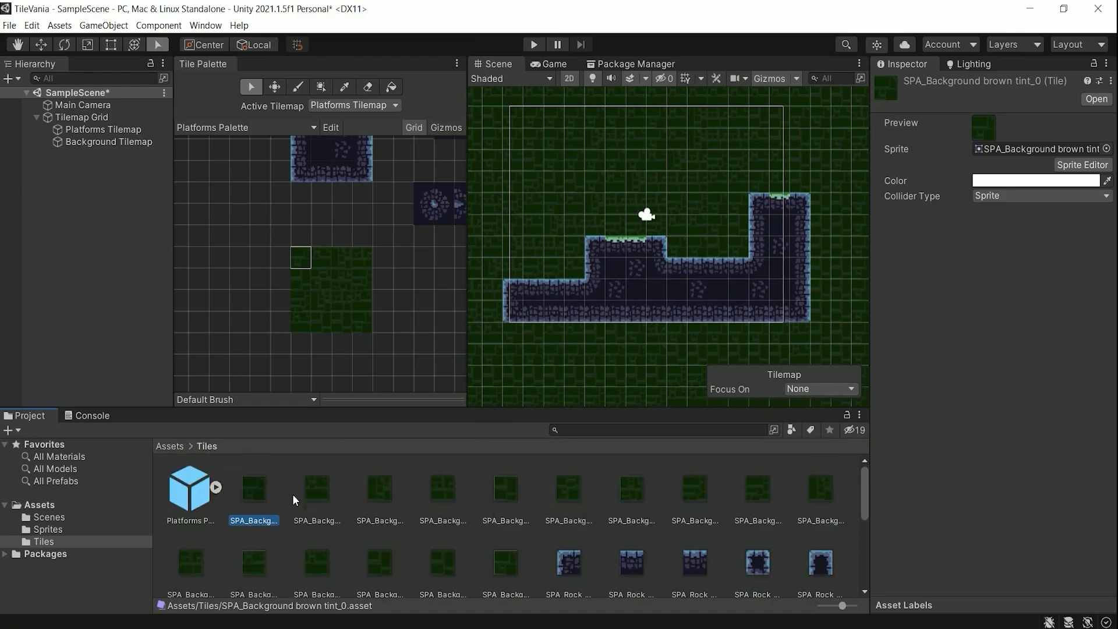
left_click(33, 544)
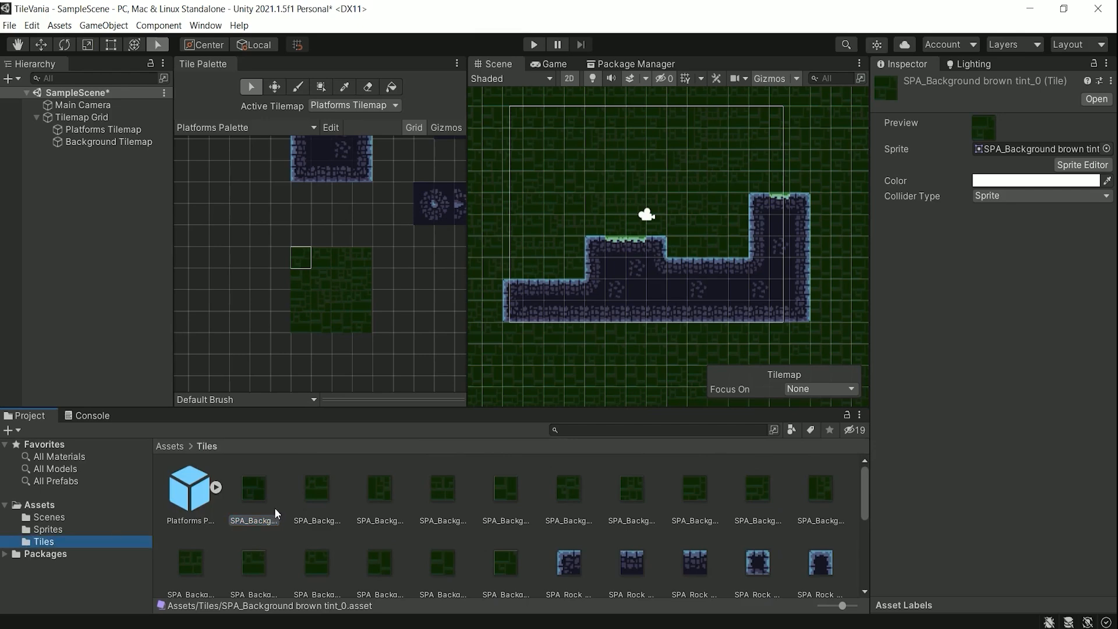
left_click(262, 493)
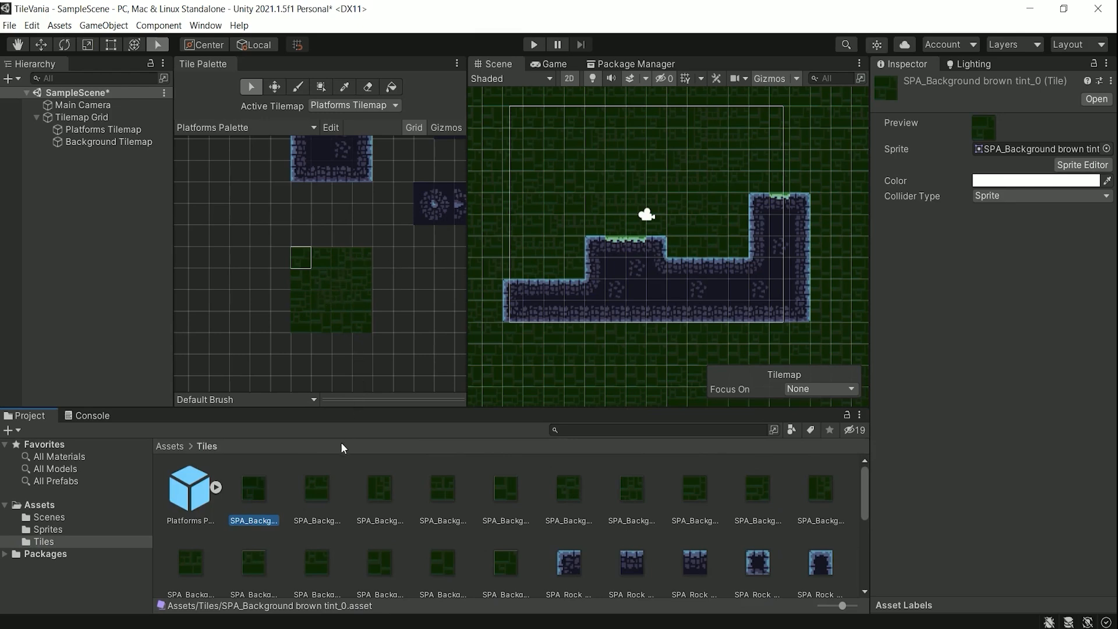
left_click(503, 562, "shift")
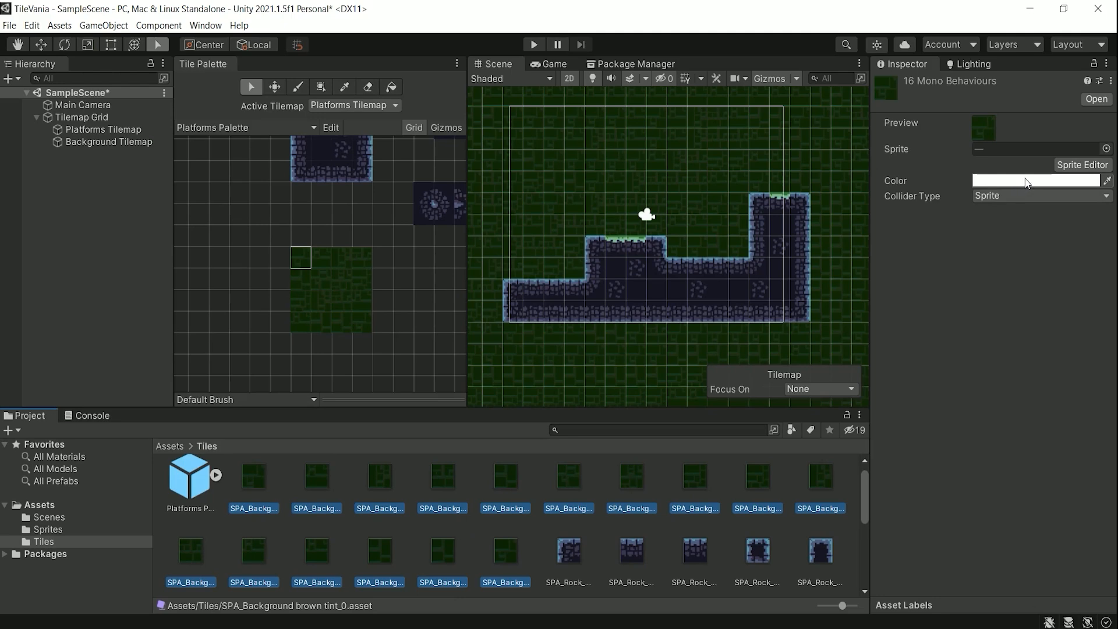
left_click(1027, 183)
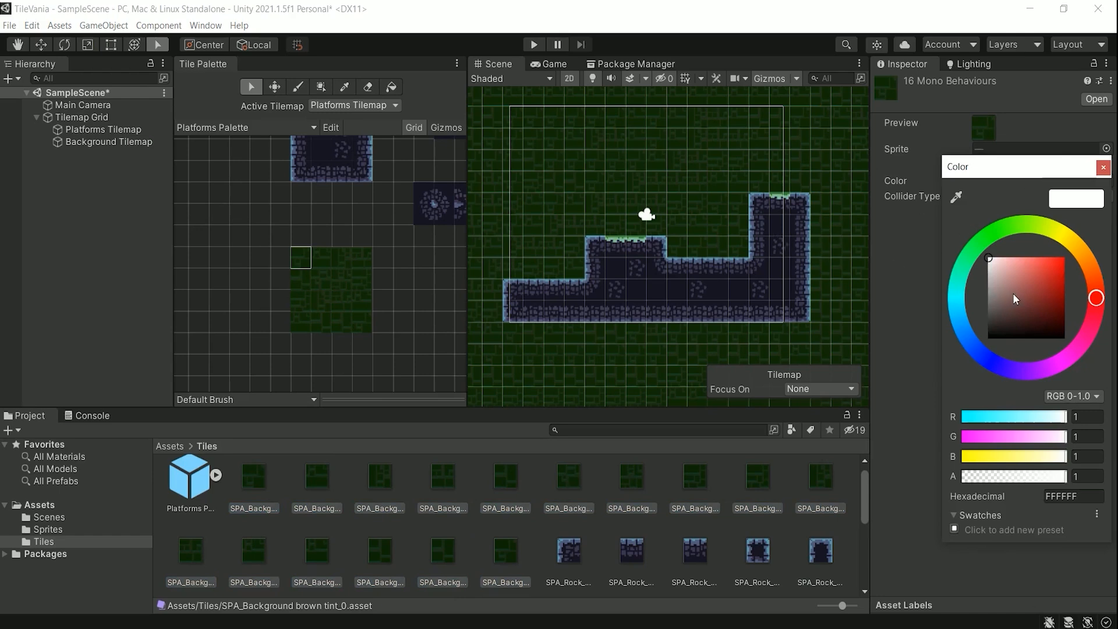
Step: Try a light gray, bright green 00FF1B and amber FFC400 tint on the background tiles and return the color to white
mouse_move(998, 270)
left_mouse_down()
mouse_move(992, 278)
mouse_move(1063, 259)
mouse_move(1040, 314)
mouse_move(1024, 316)
mouse_move(989, 274)
left_mouse_up()
left_click(984, 239)
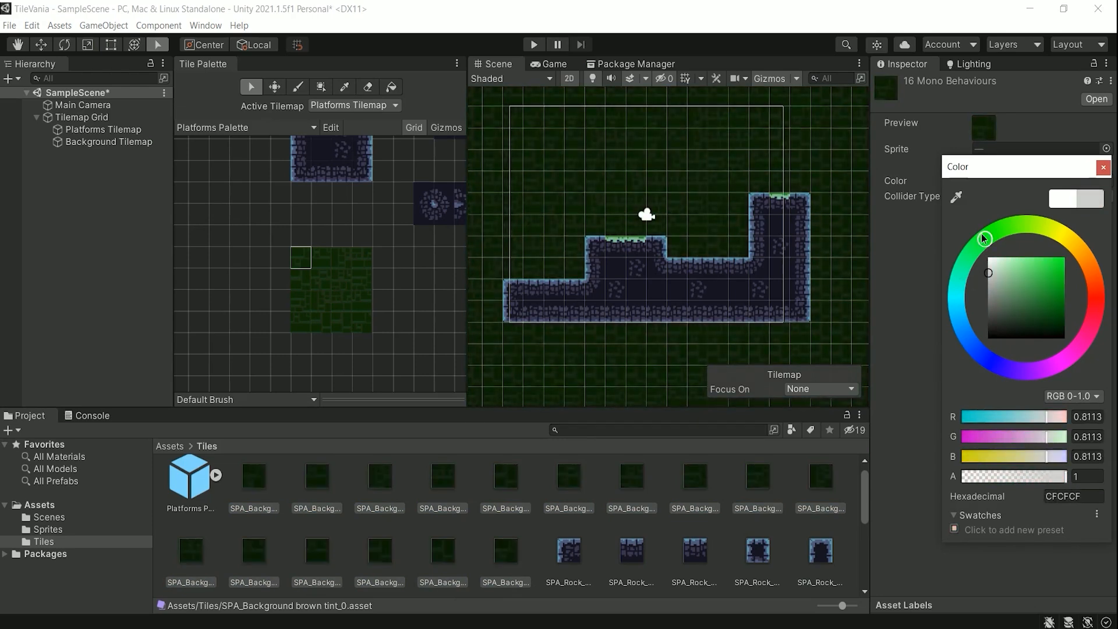
left_click_drag(1013, 278, 1074, 241)
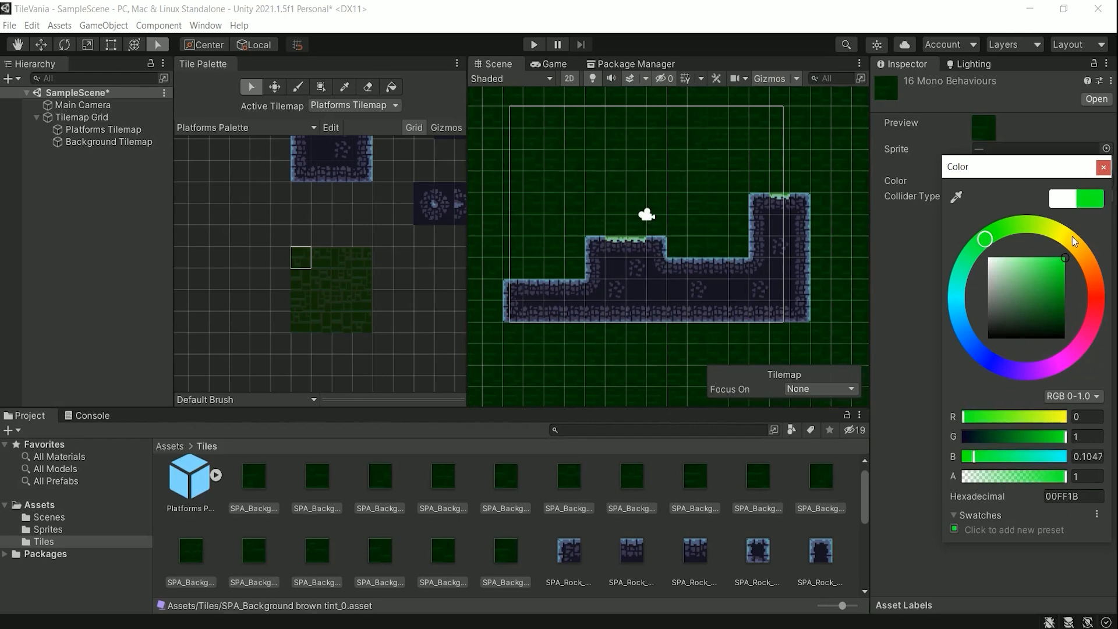
left_click(1075, 244)
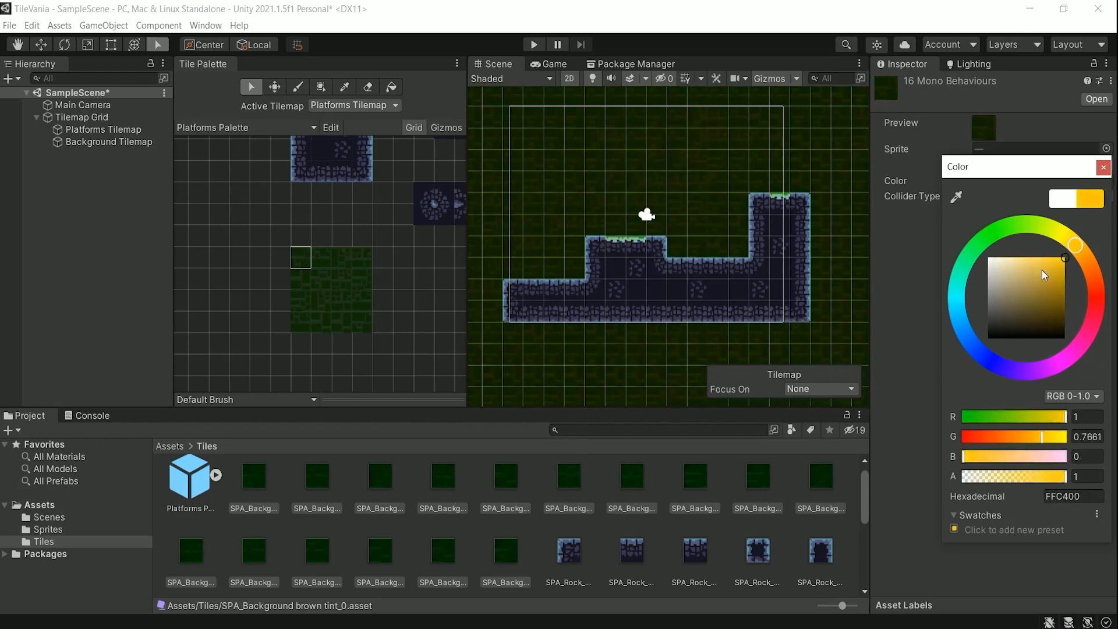
left_click_drag(1031, 289, 984, 247)
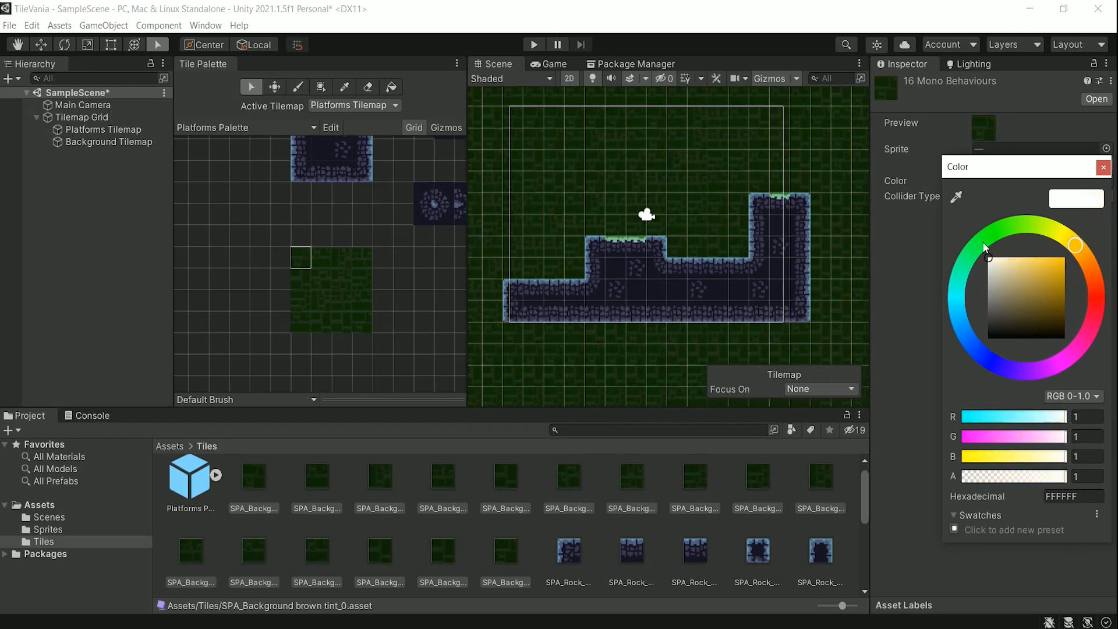
Step: Try a pale blue AAD8FF and a teal 65E5BD tint on the selected background tiles
left_click_drag(1075, 244, 976, 255)
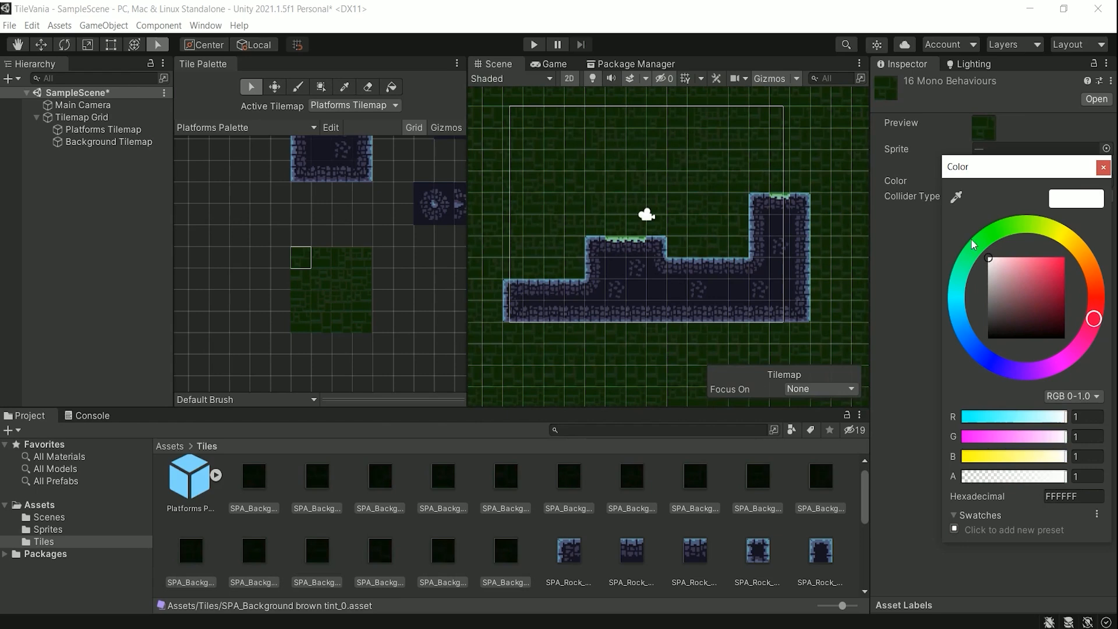
mouse_move(1001, 235)
left_mouse_down()
mouse_move(965, 279)
mouse_move(970, 333)
mouse_move(1014, 258)
left_mouse_up()
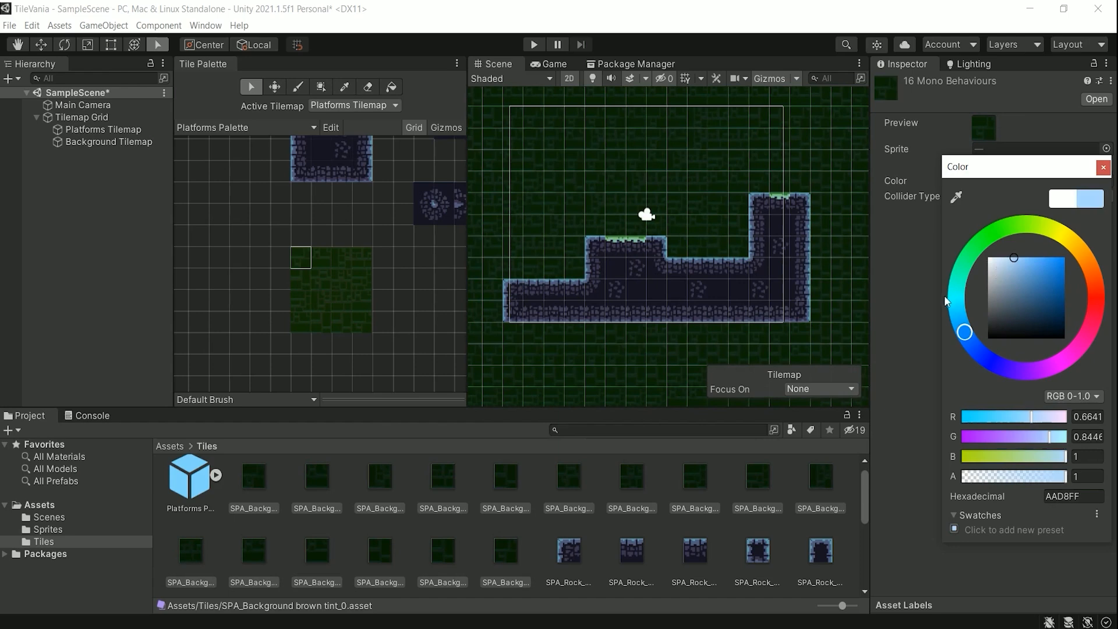
mouse_move(969, 329)
left_mouse_down()
mouse_move(958, 295)
mouse_move(1054, 257)
mouse_move(1037, 286)
mouse_move(1041, 260)
mouse_move(988, 257)
left_mouse_up()
left_click(979, 352)
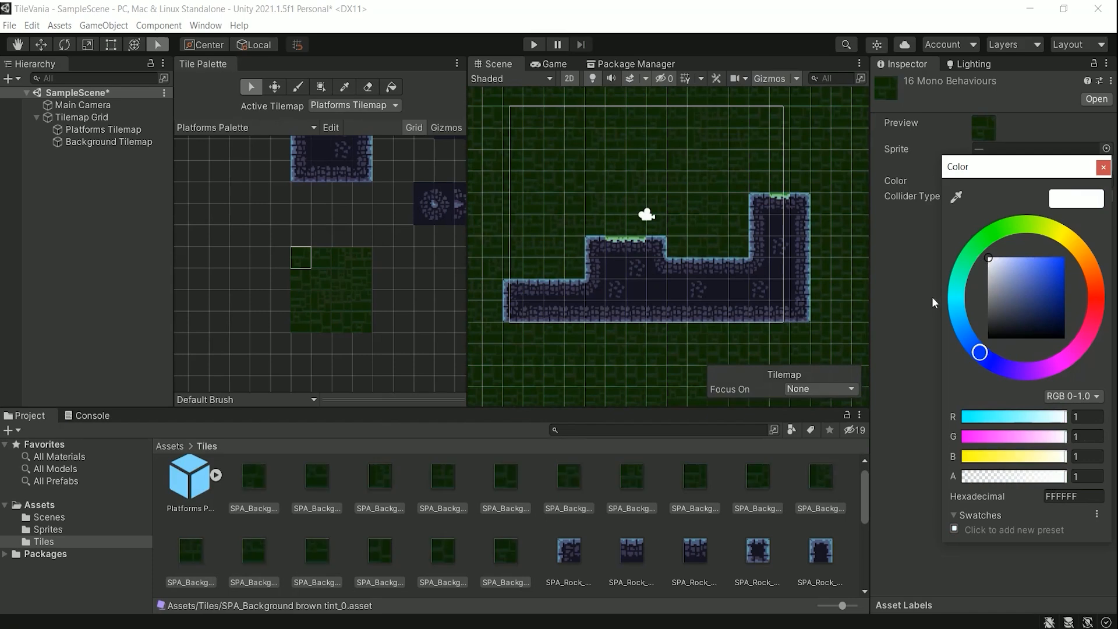
left_click(959, 306)
mouse_move(960, 307)
left_mouse_down()
mouse_move(961, 274)
mouse_move(1034, 272)
left_mouse_up()
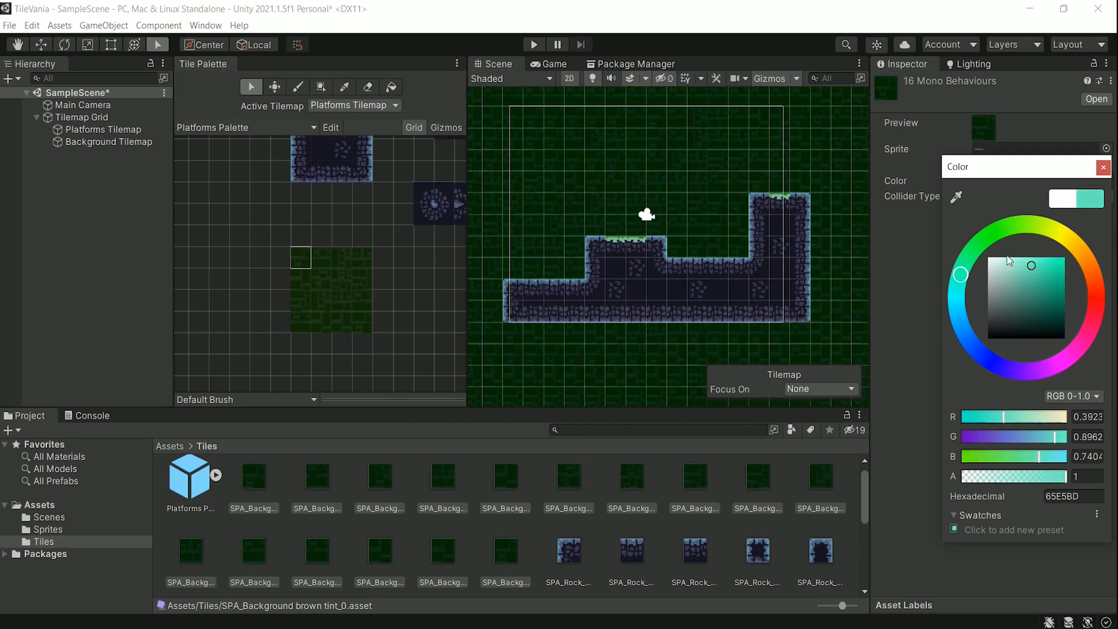
Step: Tint the selected background tiles with a muted yellow color
left_click(984, 247)
mouse_move(985, 248)
left_mouse_down()
mouse_move(1017, 228)
mouse_move(1062, 234)
left_mouse_up()
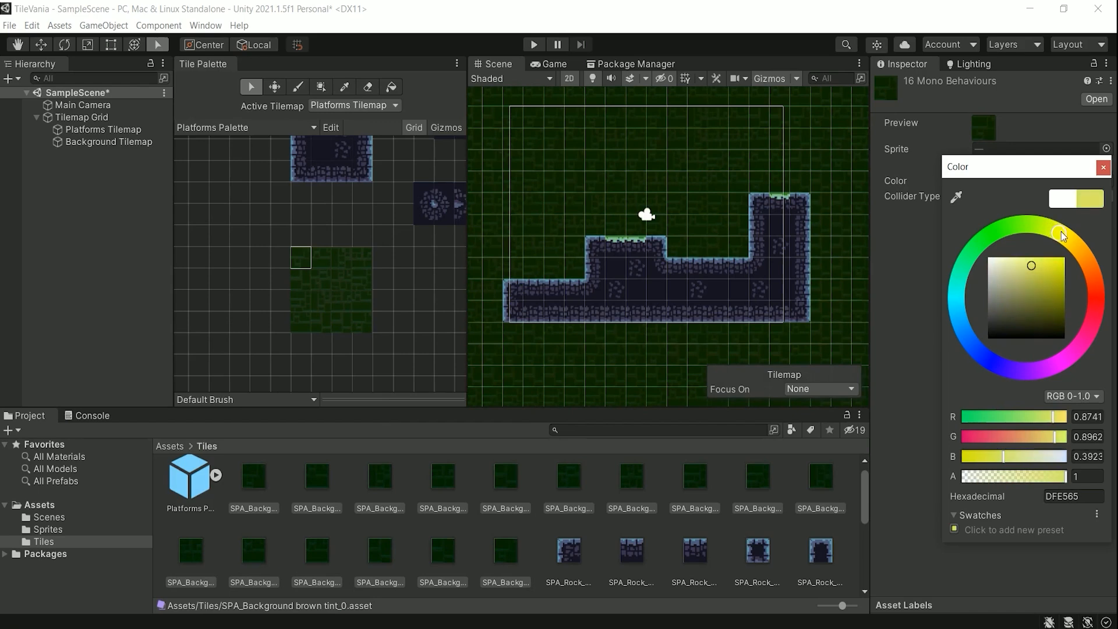
left_click_drag(1055, 278, 1039, 283)
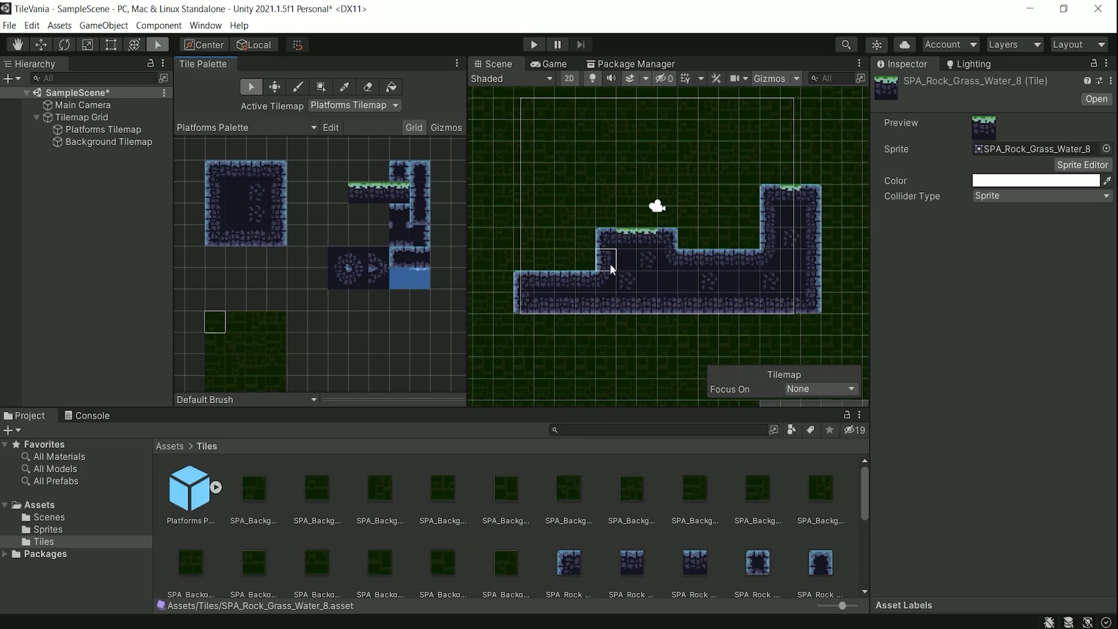
scroll(611, 268, "up", 1)
scroll(609, 267, "up", 3)
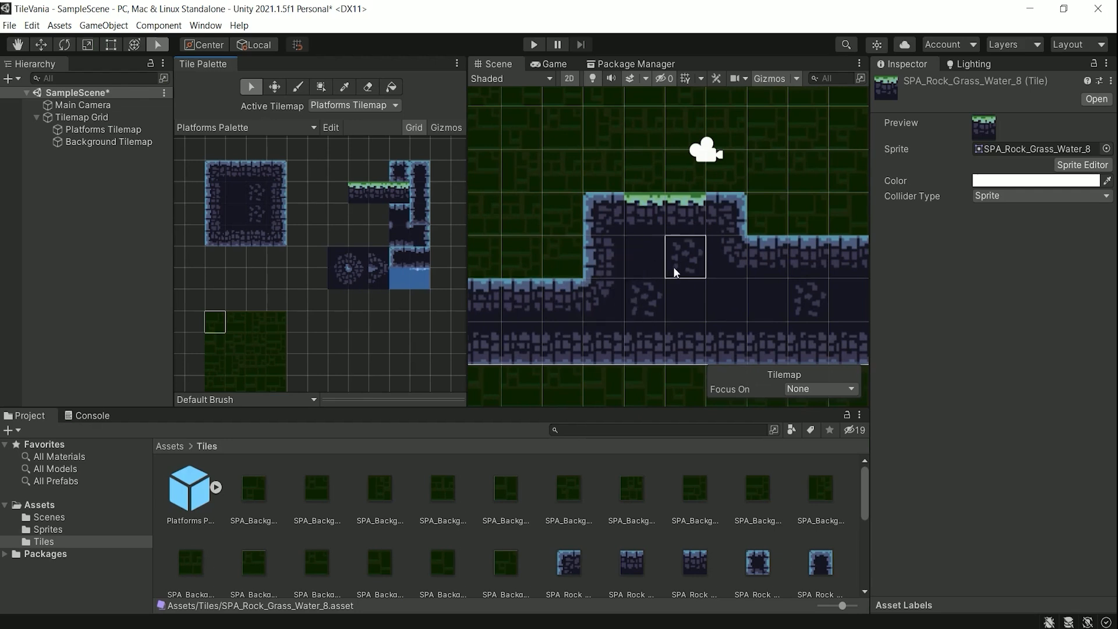
scroll(633, 266, "down", 3)
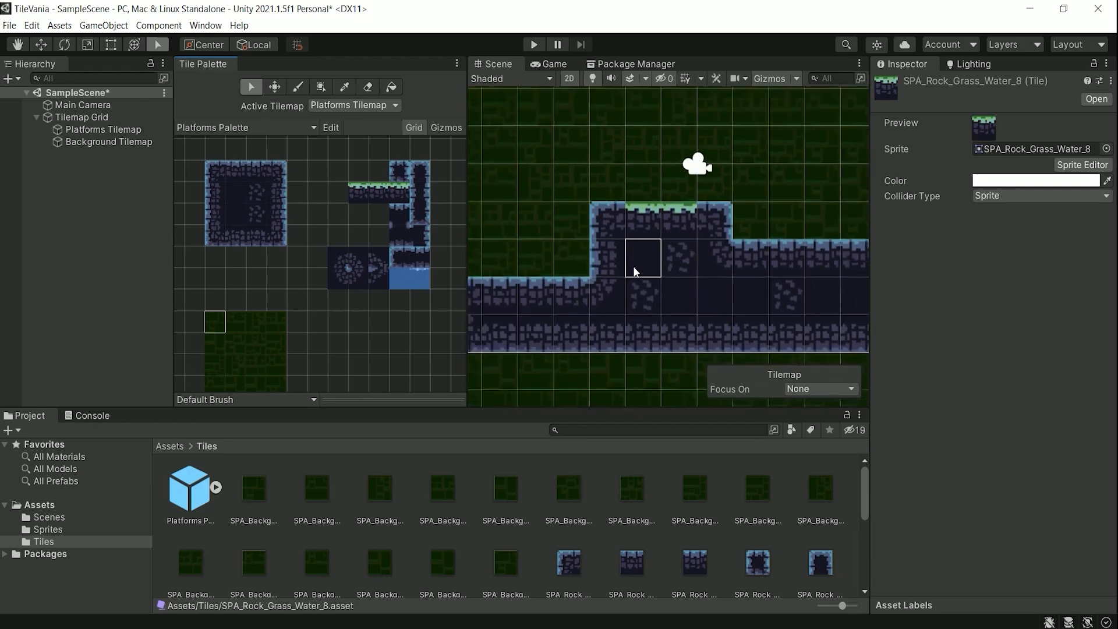
middle_click_drag(618, 278, 662, 295)
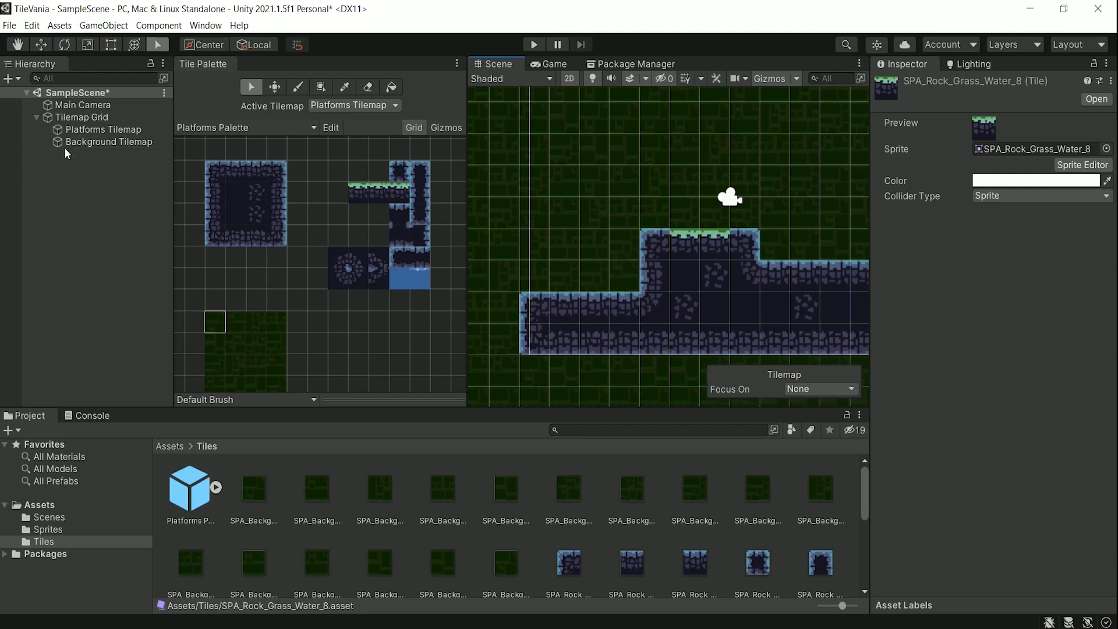
Step: Add a new rectangular tilemap as a child of Tilemap Grid
left_click(68, 118)
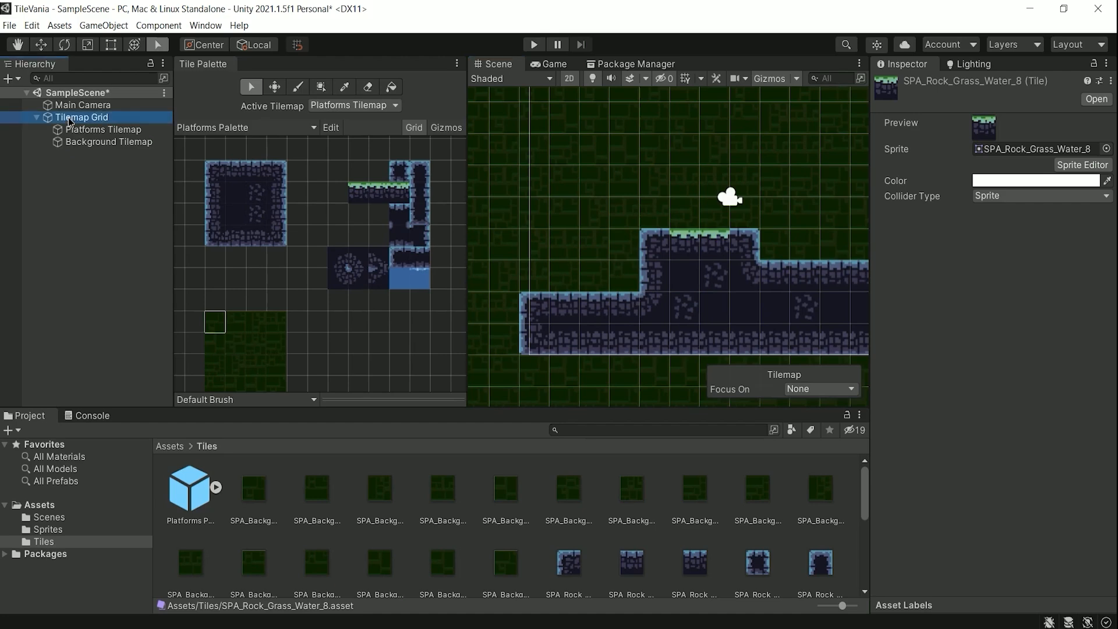
right_click(68, 121)
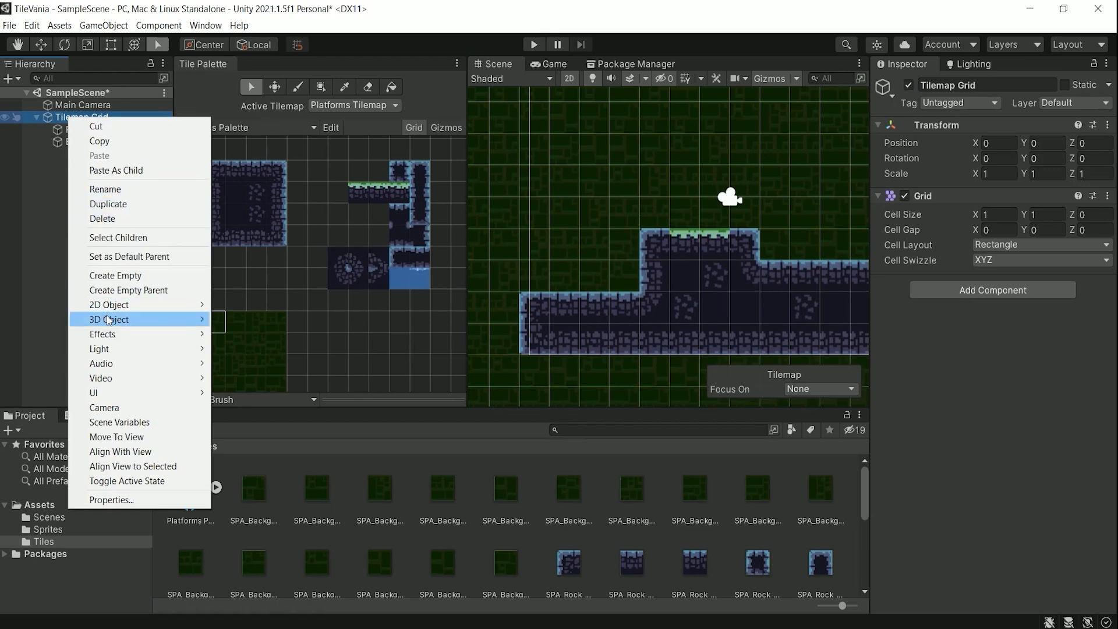
mouse_move(110, 307)
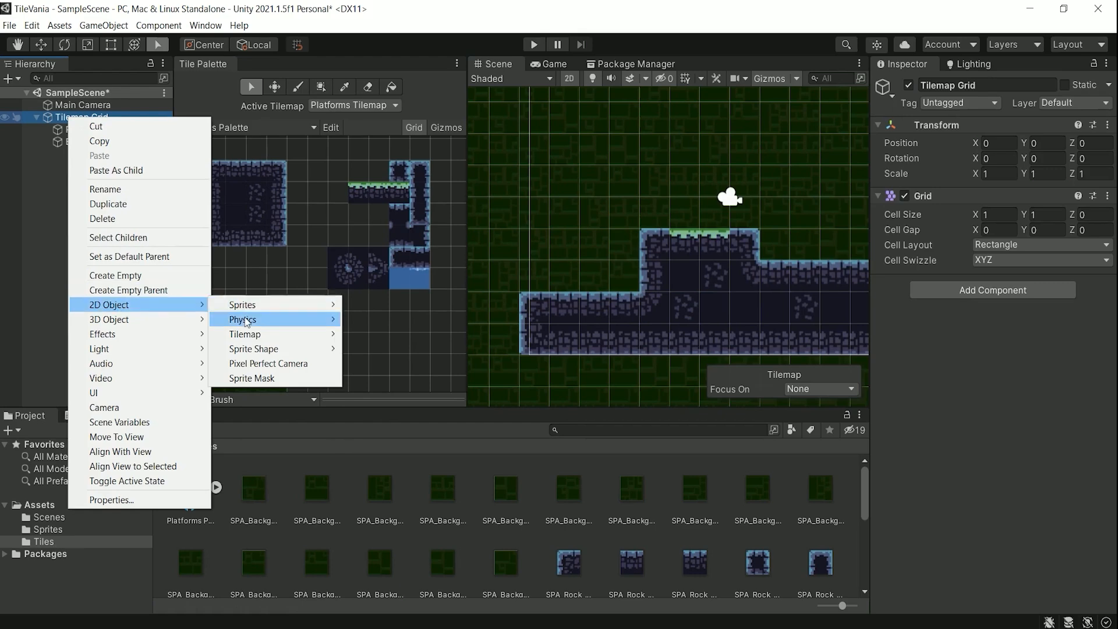
mouse_move(248, 333)
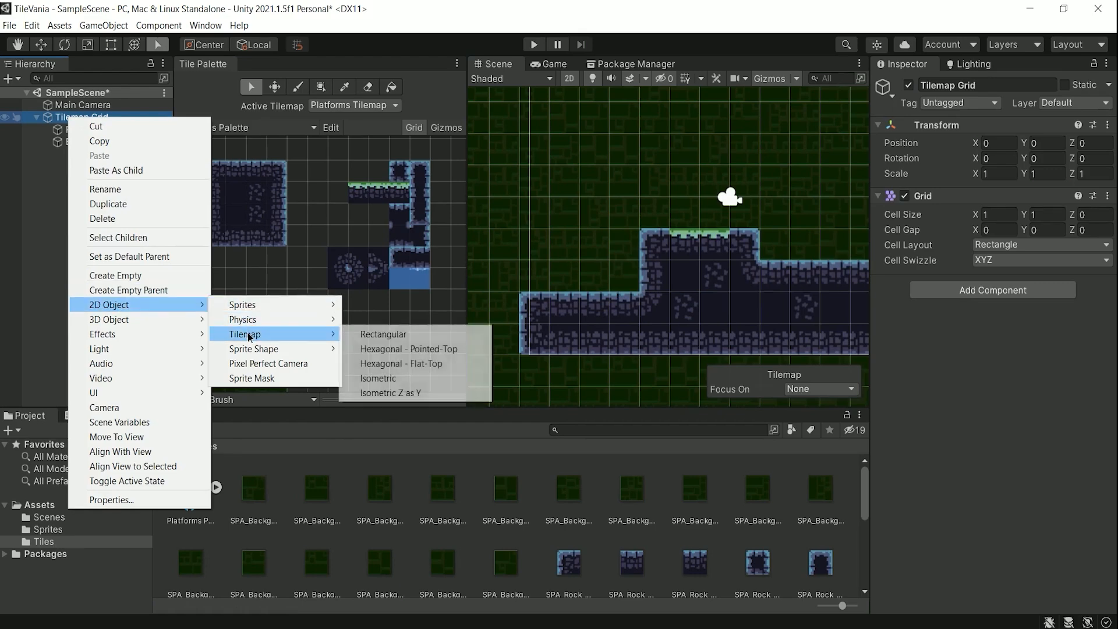
left_click(393, 338)
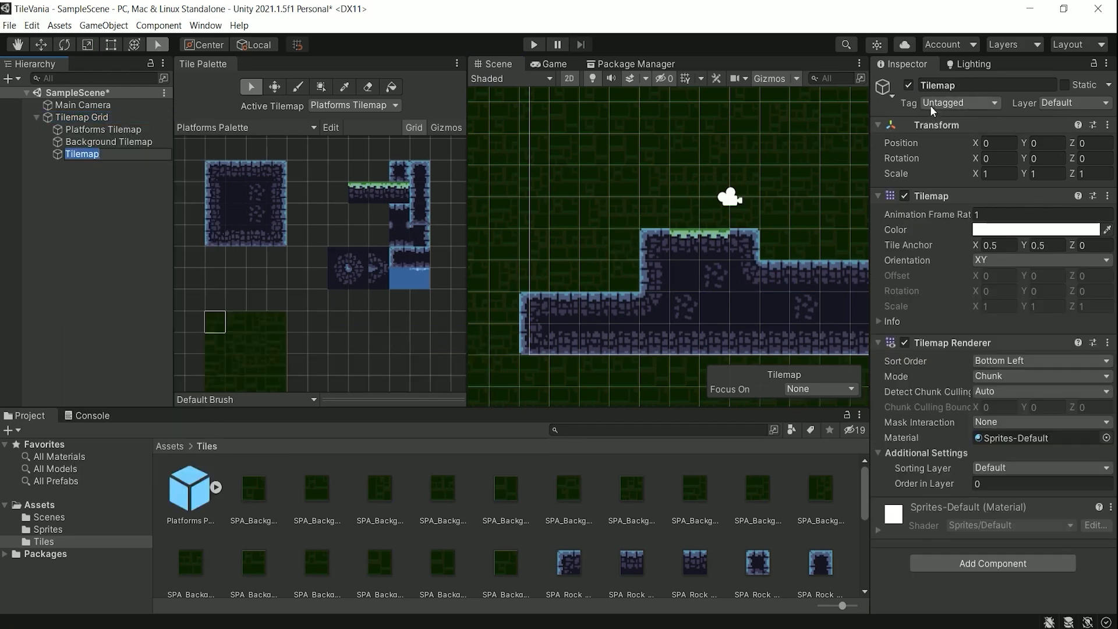
Step: Rename the newly added tilemap as Water Tilemap
left_click(963, 87)
double_click(964, 86)
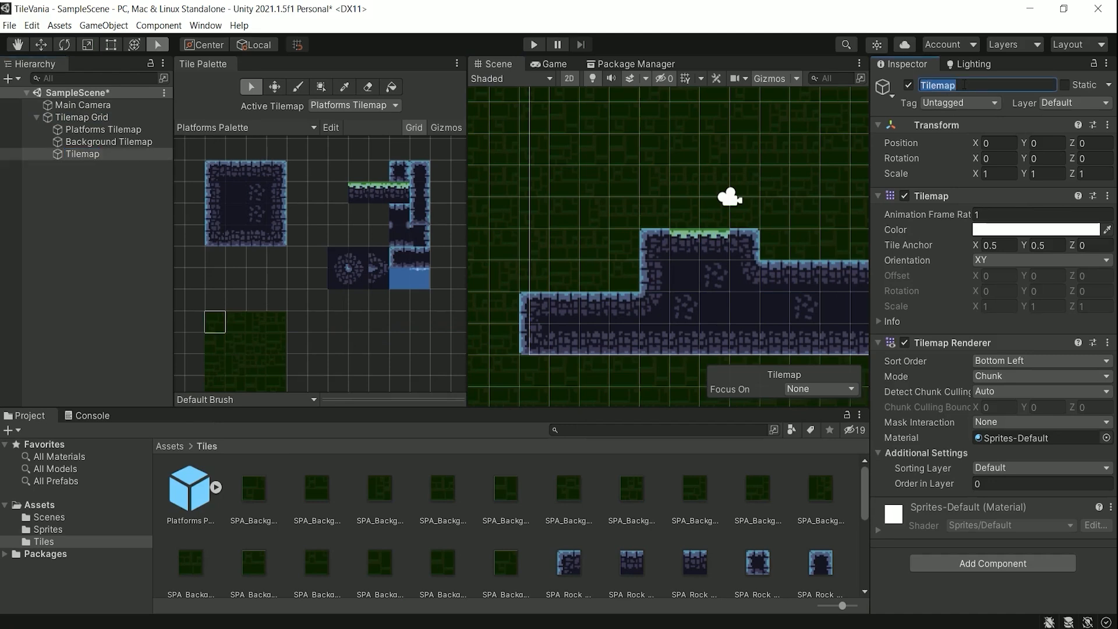
key("Left")
type("Water")
key("Return")
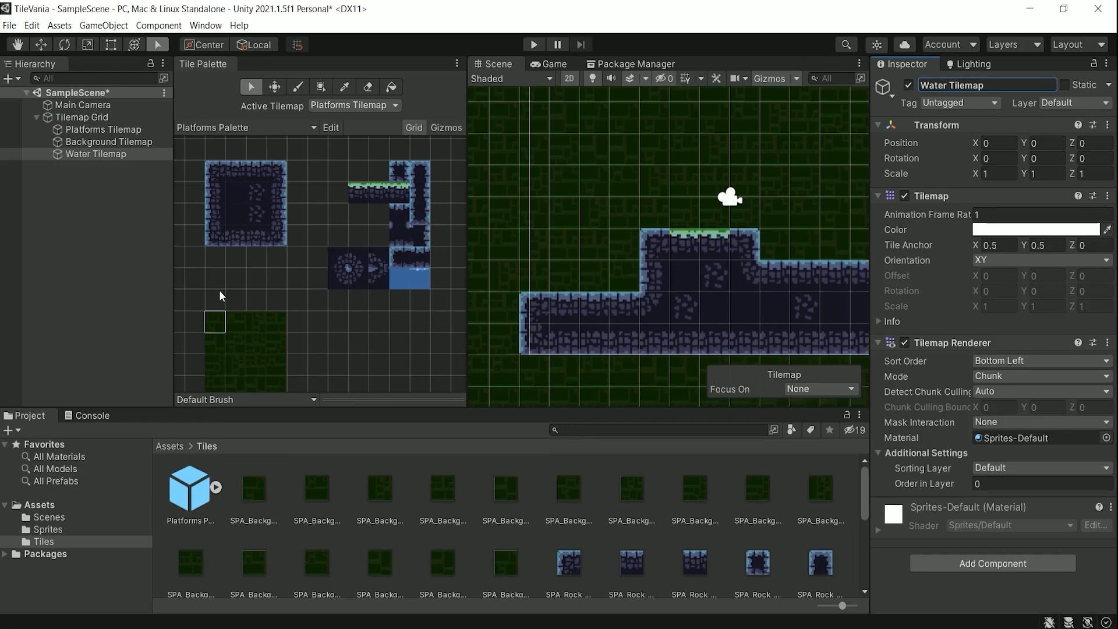
Step: Make Water Tilemap the active painting target and pick the plain blue water tile from the palette
left_click(349, 105)
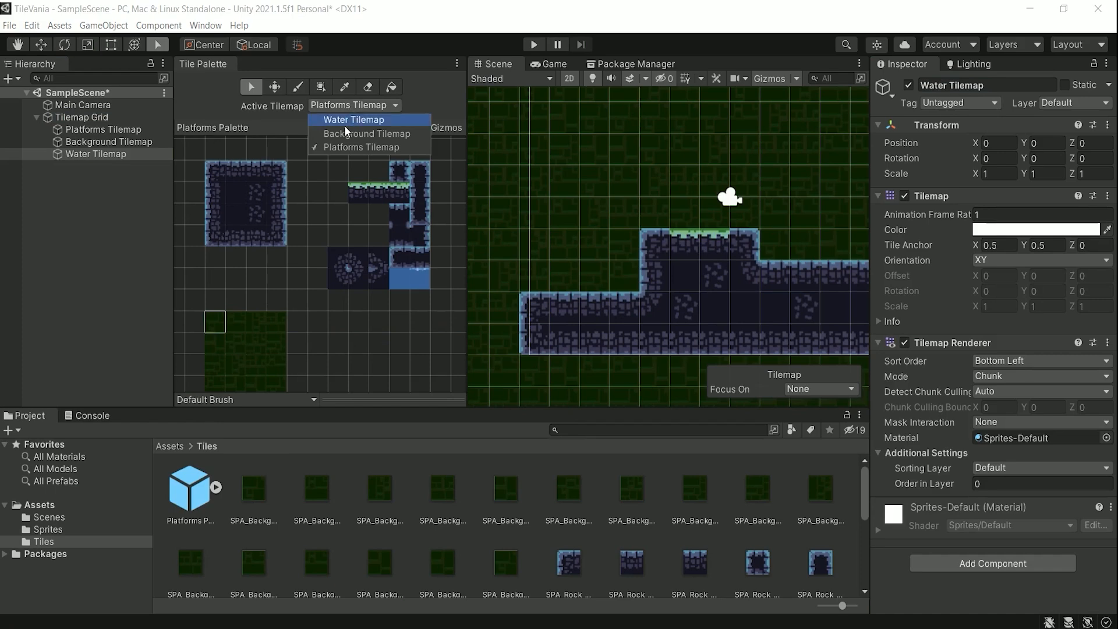
left_click(336, 120)
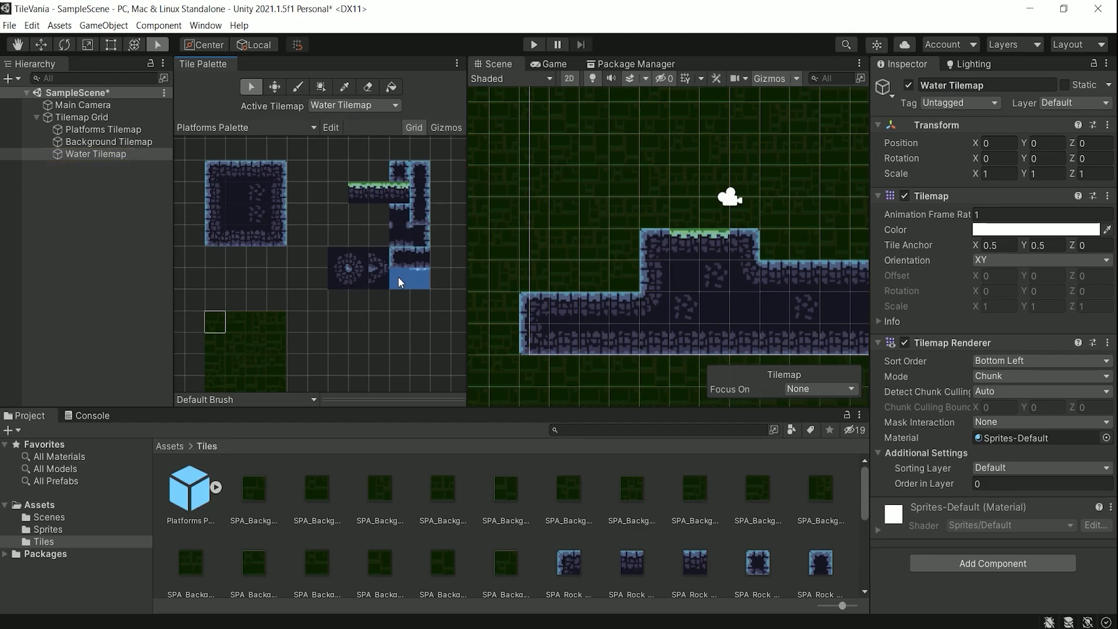
left_click(399, 281)
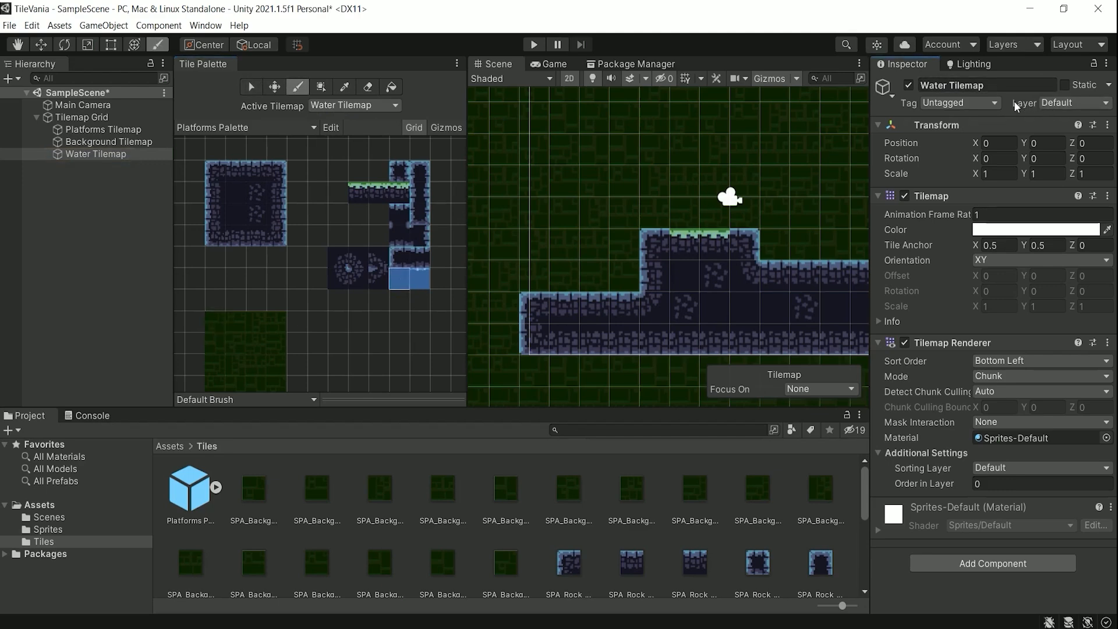
Step: Add a sorting layer named Water and place it between Background and Platforms
left_click(1072, 104)
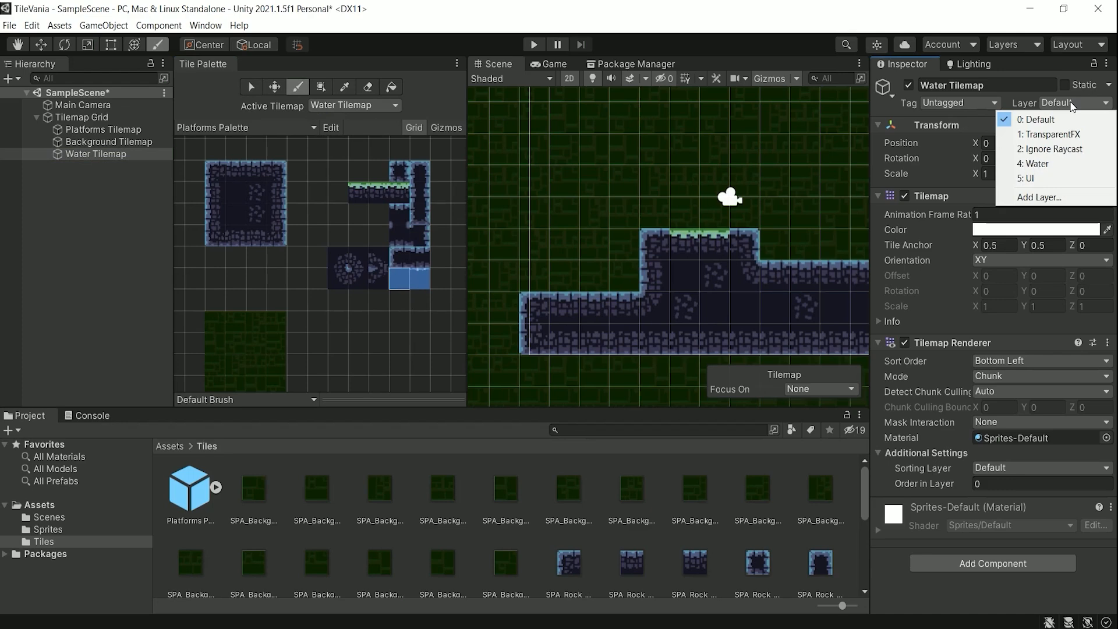
left_click(1051, 199)
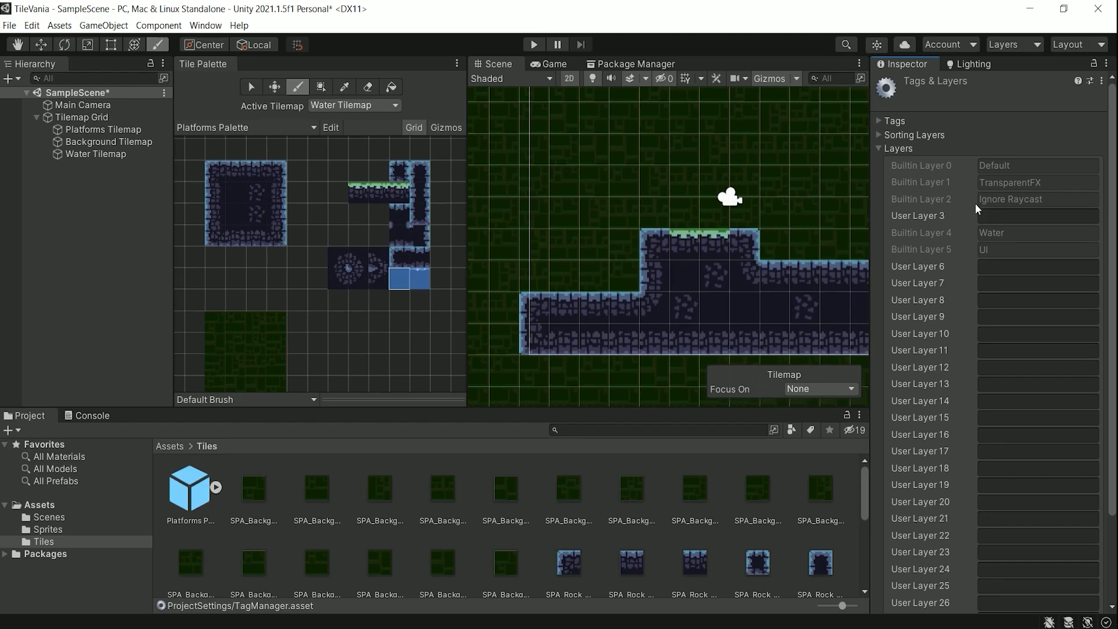
left_click(880, 135)
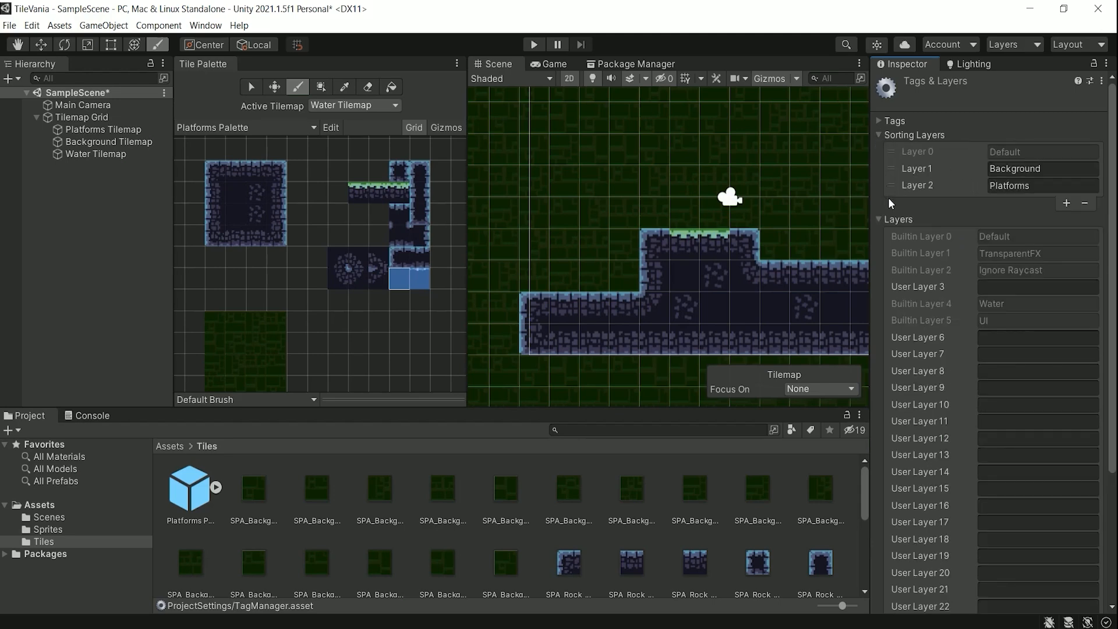
left_click(880, 219)
left_click(1075, 203)
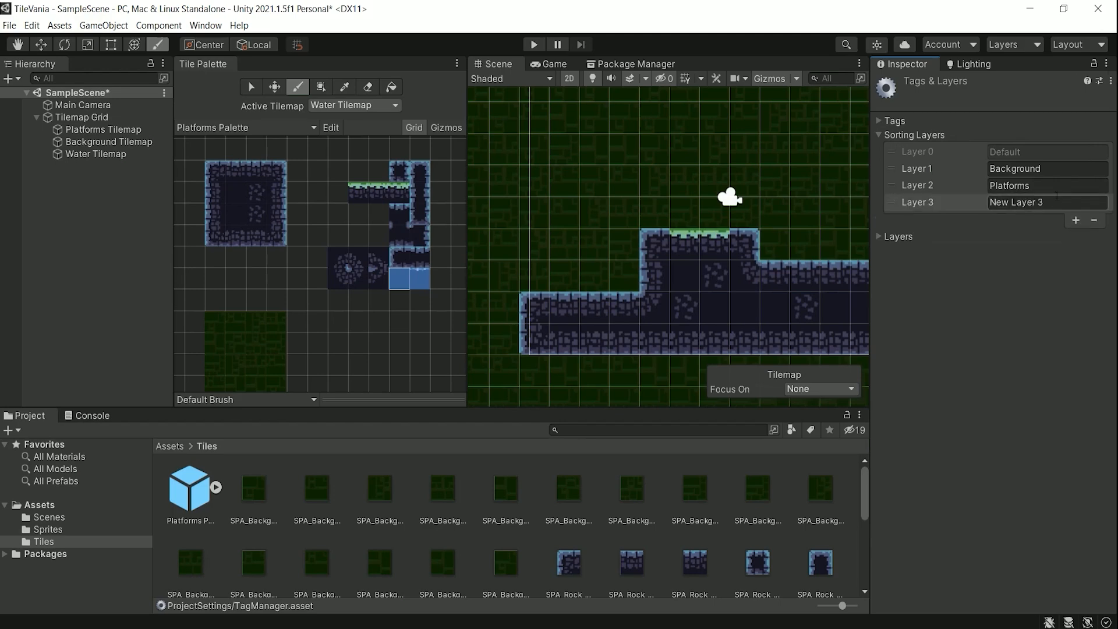
left_click(1058, 202)
type("Water")
left_click_drag(892, 202, 889, 185)
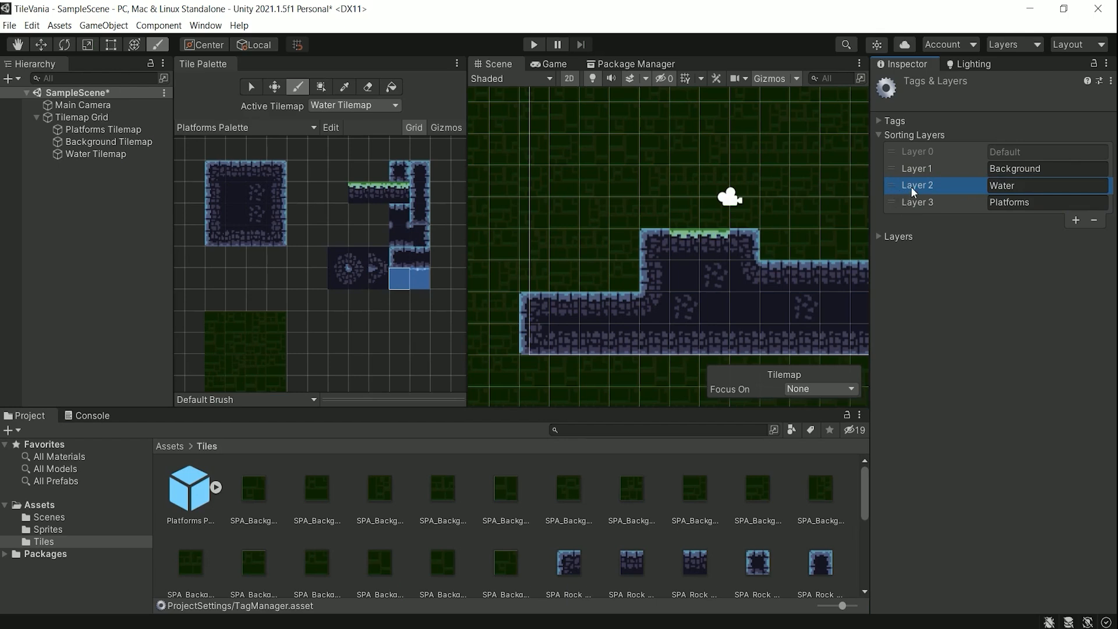
Step: Assign the Water Tilemap's renderer to the Water sorting layer
left_click(73, 153)
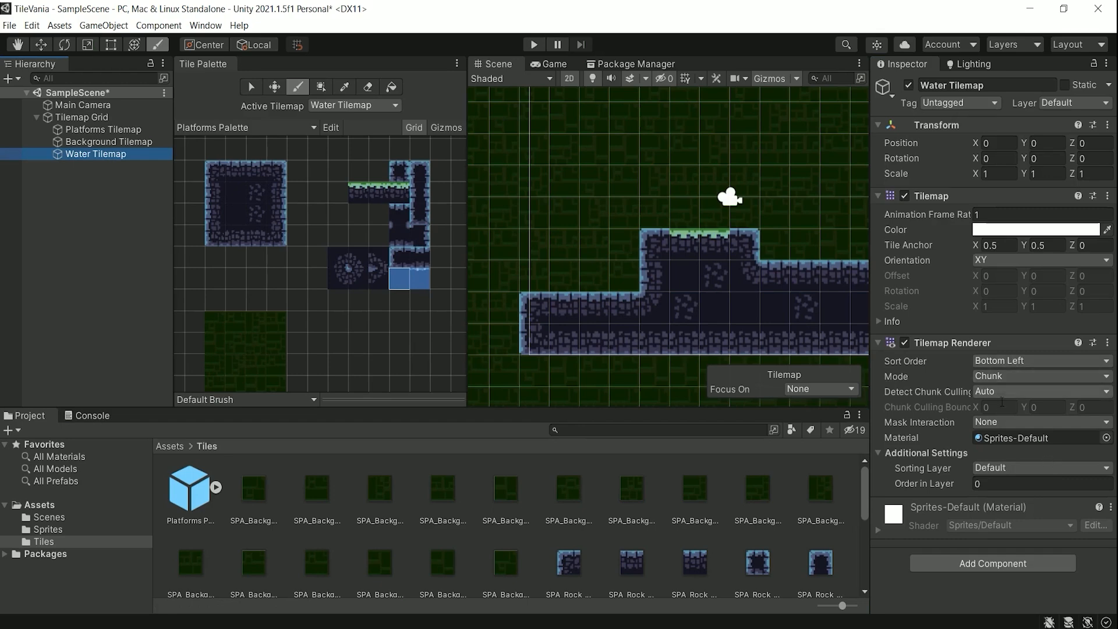
left_click(998, 470)
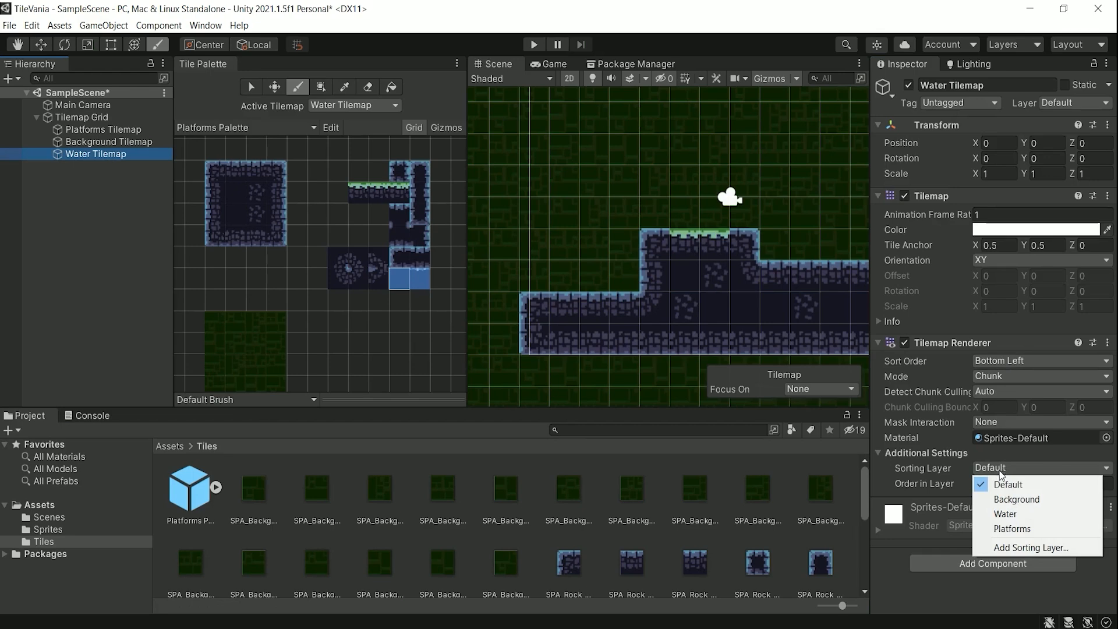
left_click(1004, 514)
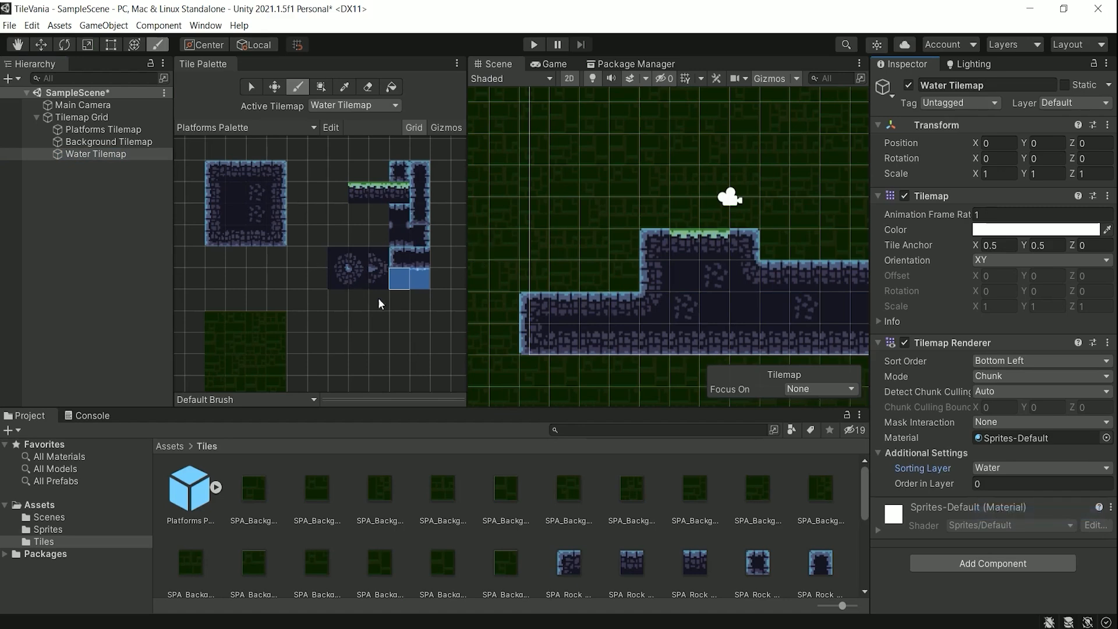
Step: Try painting two plain water tiles on the low ledge beside the grassy raised block and undo them
left_click(400, 278)
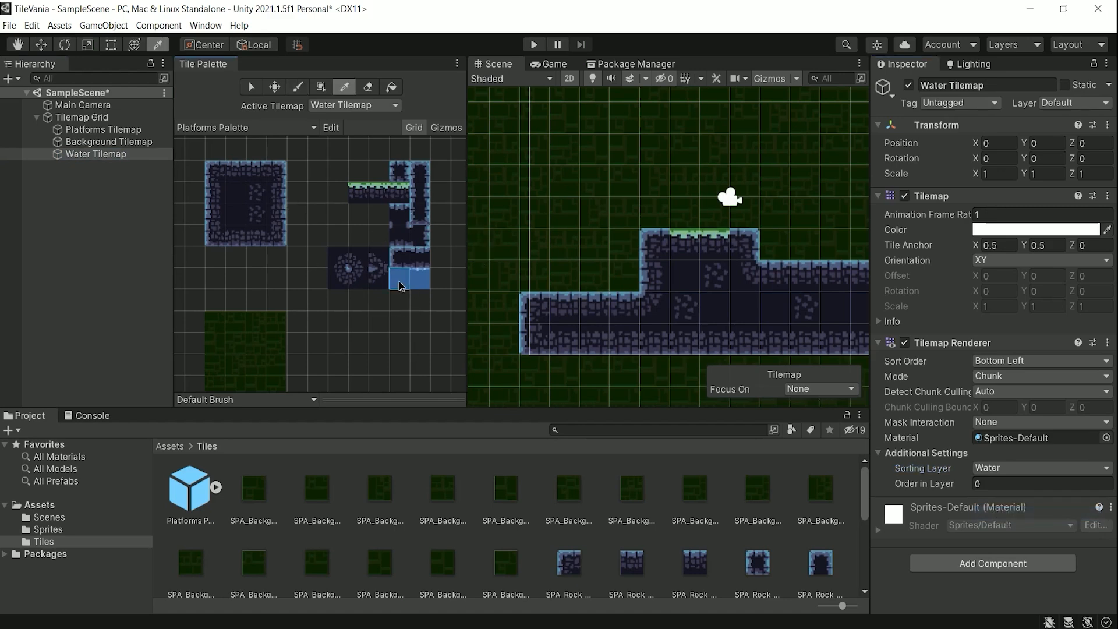
left_click(622, 271)
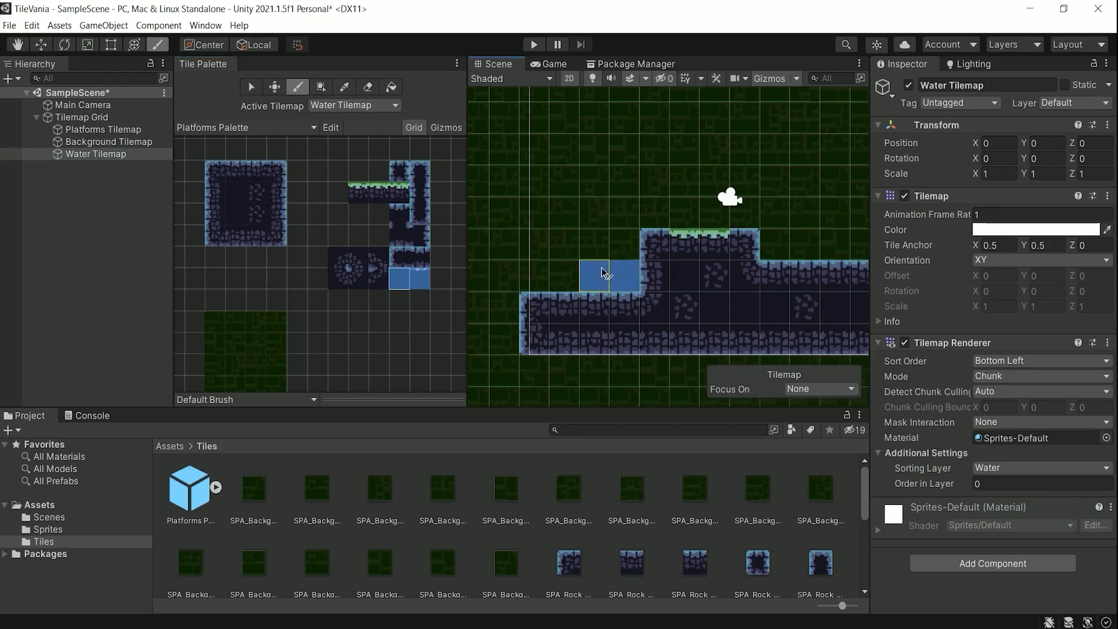
left_click(605, 273)
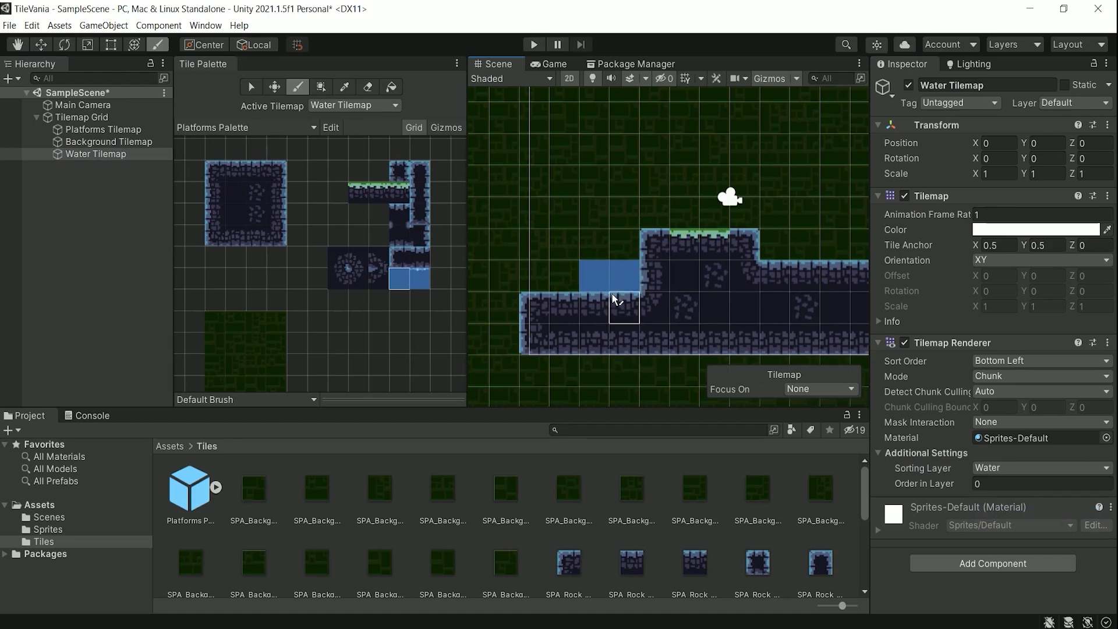
mouse_move(728, 274)
middle_mouse_down()
mouse_move(629, 298)
mouse_move(647, 292)
middle_mouse_up()
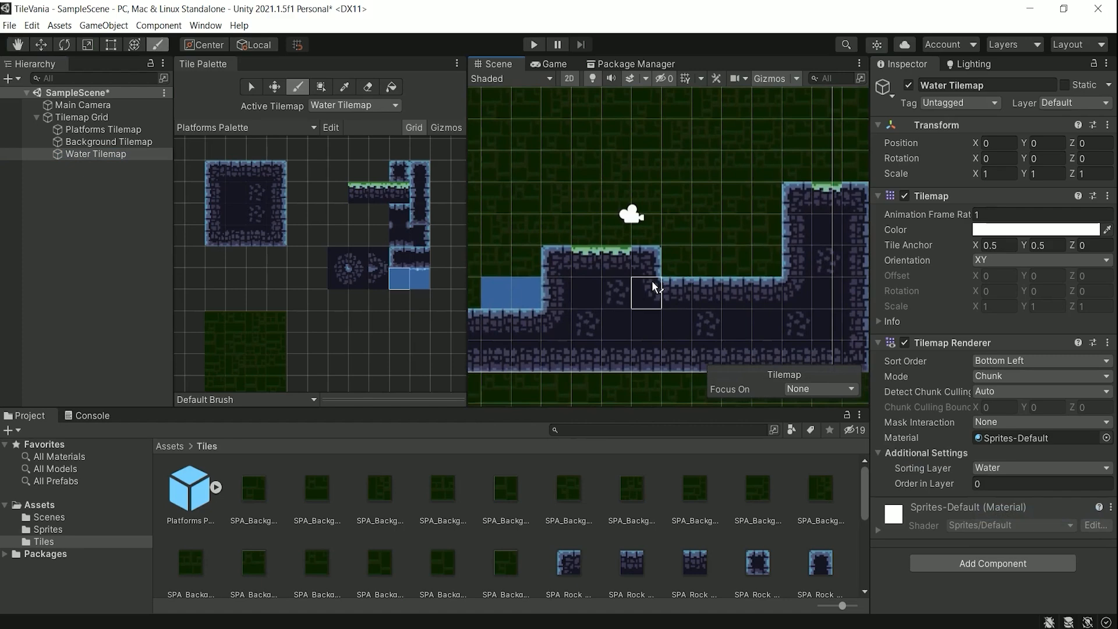
key("ctrl+z")
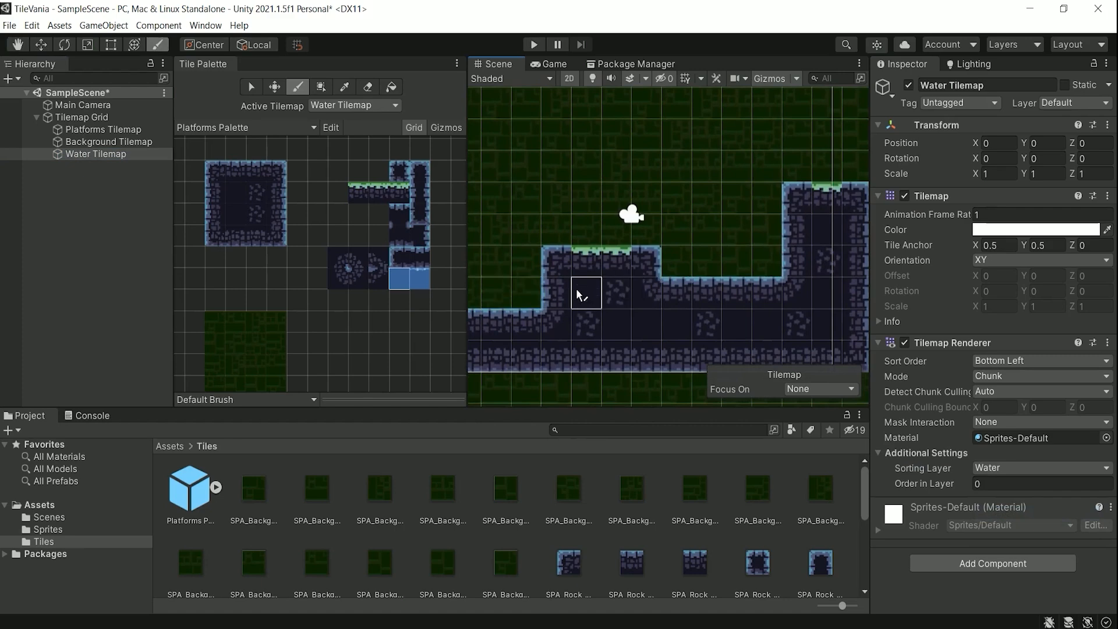
left_click(674, 266)
scroll(674, 273, "down", 2)
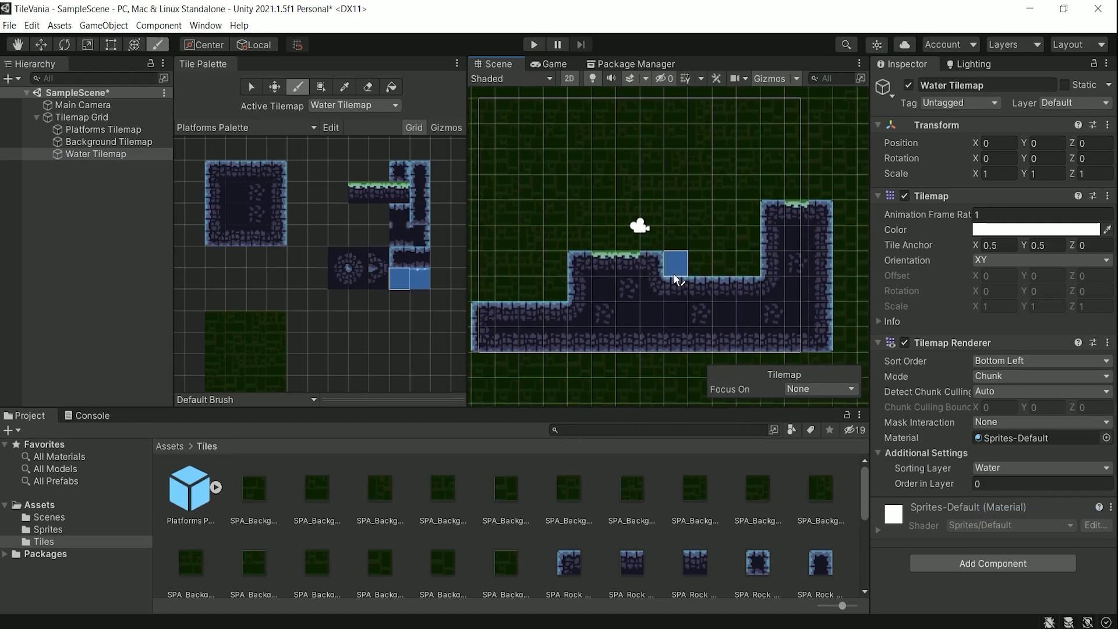
Step: Pick the water tile with the foamy surface edge in the palette and examine it up close
left_click(422, 280)
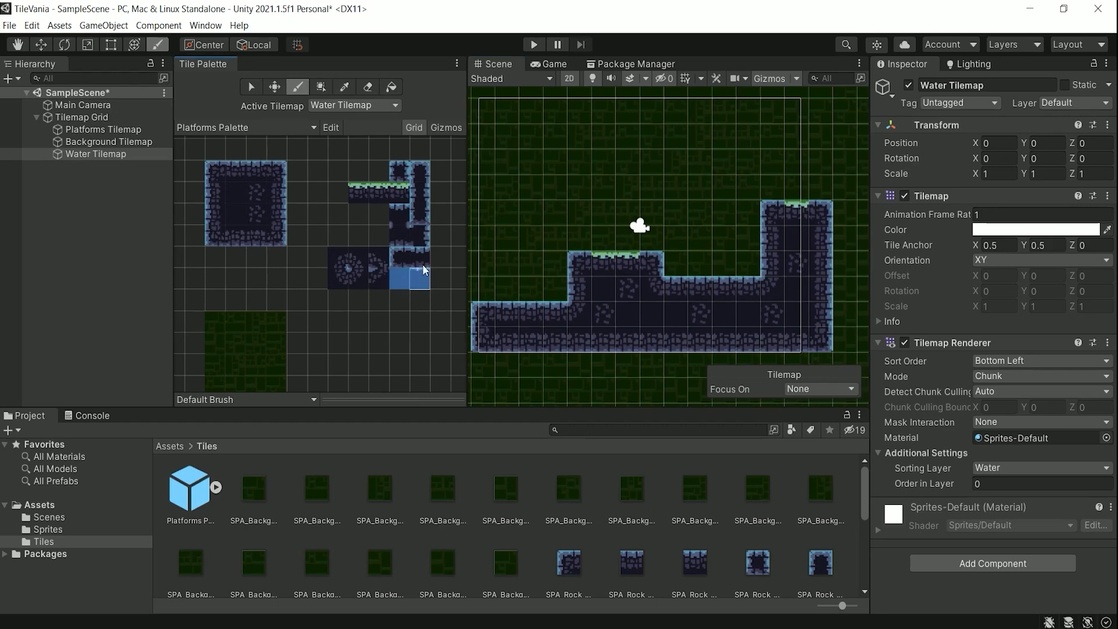
scroll(414, 300, "up", 4)
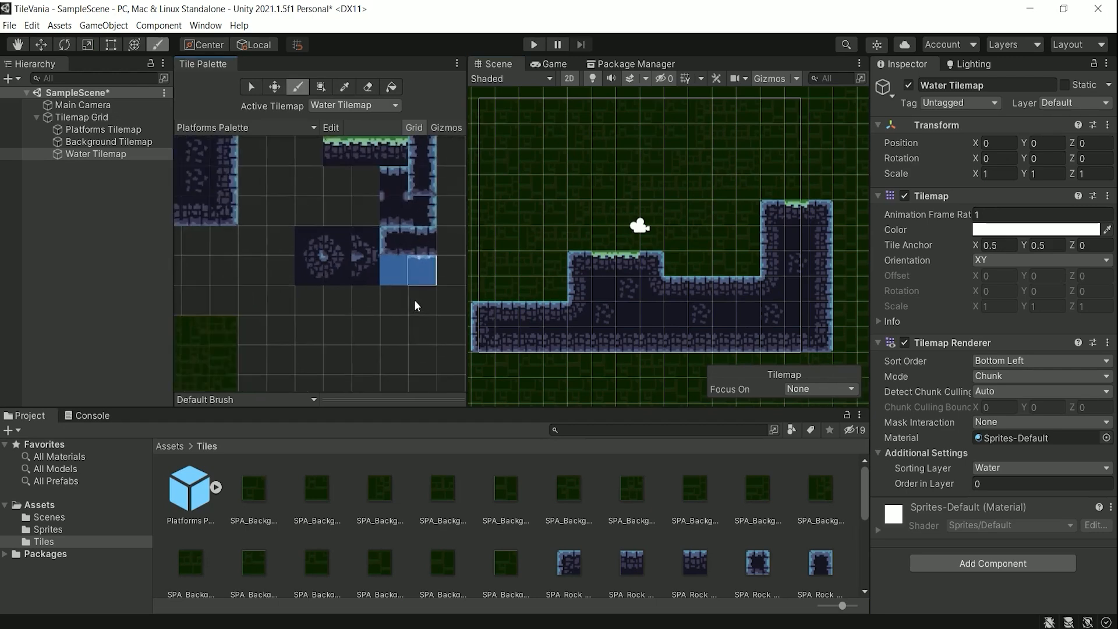
scroll(414, 298, "up", 2)
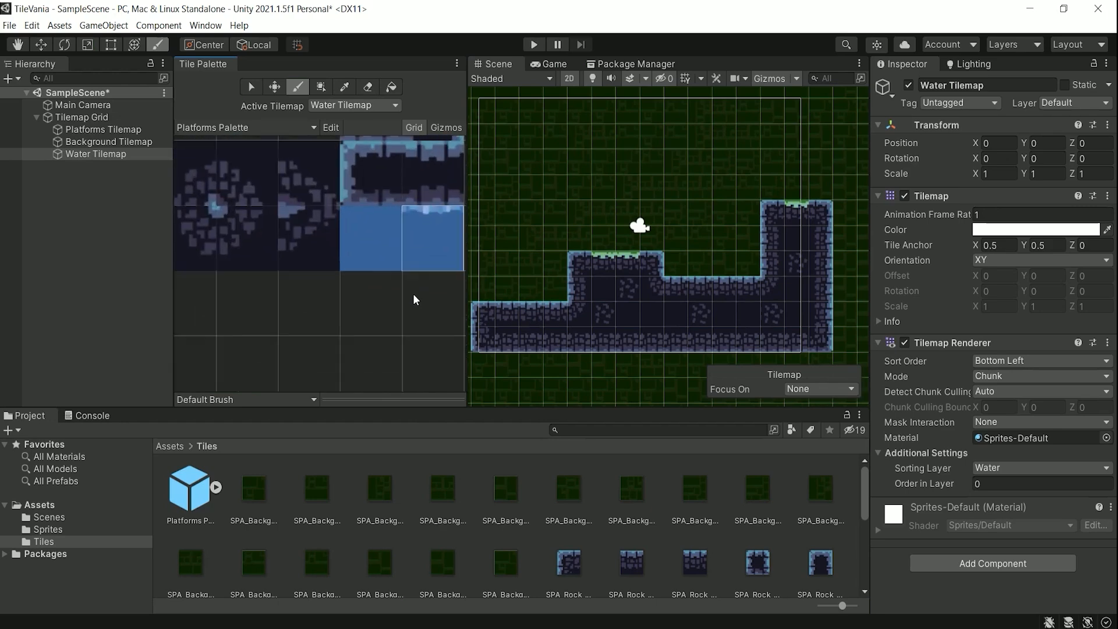
middle_click_drag(413, 253, 358, 270)
scroll(359, 270, "down", 1)
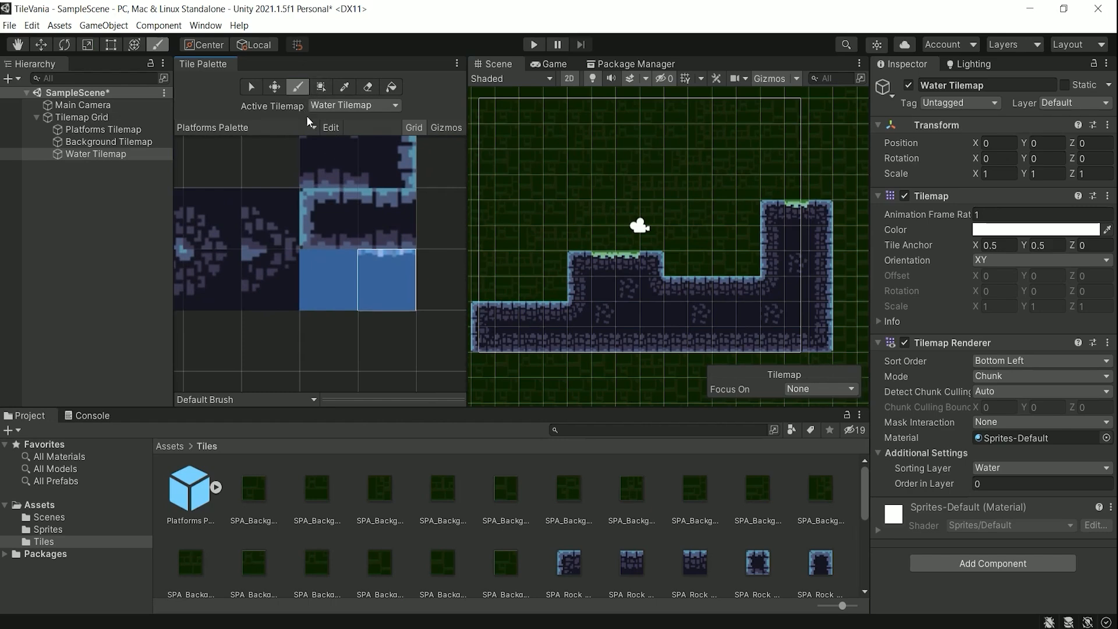
Step: Enable editing of the Platforms Palette and move its two blue water tiles down one row, away from the rock tiles
left_click(252, 86)
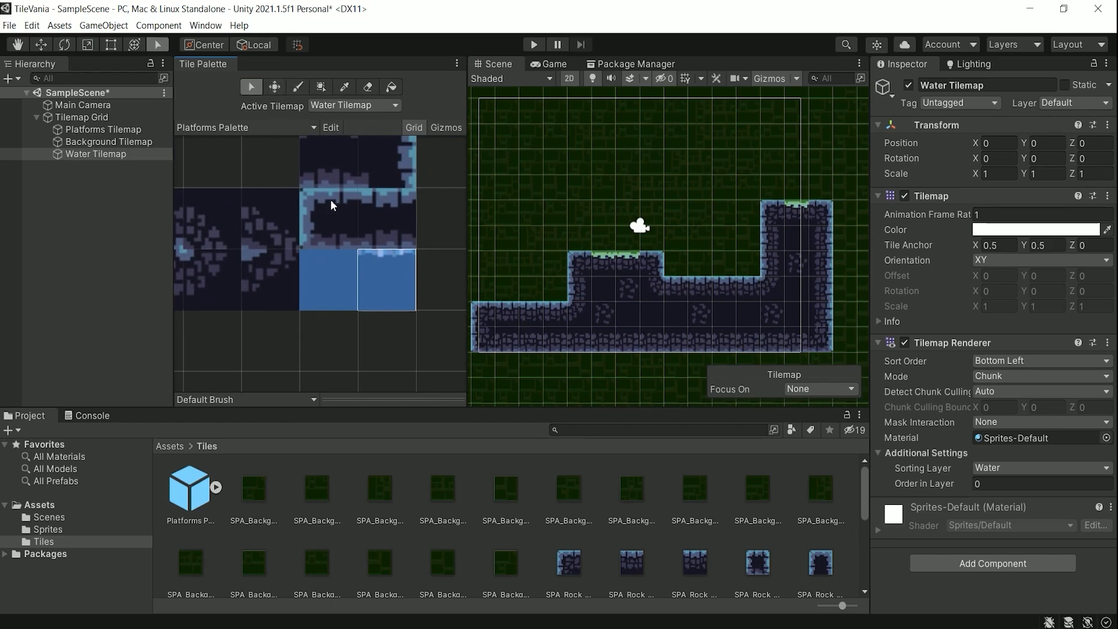
left_click_drag(344, 284, 393, 285)
left_click(393, 280)
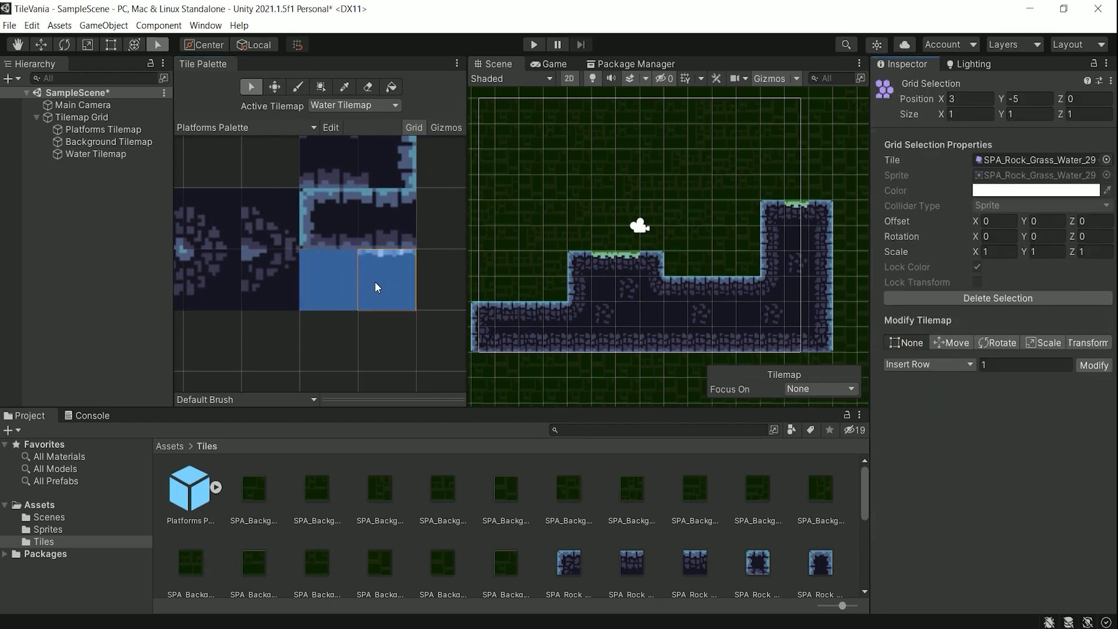
left_click_drag(347, 281, 379, 261)
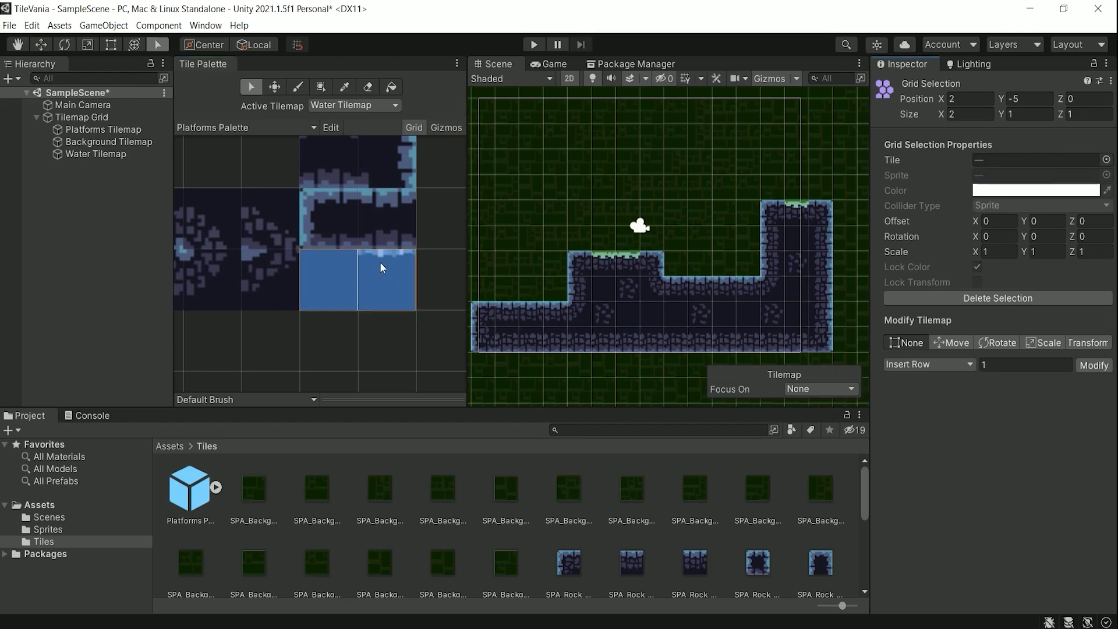
left_click(330, 129)
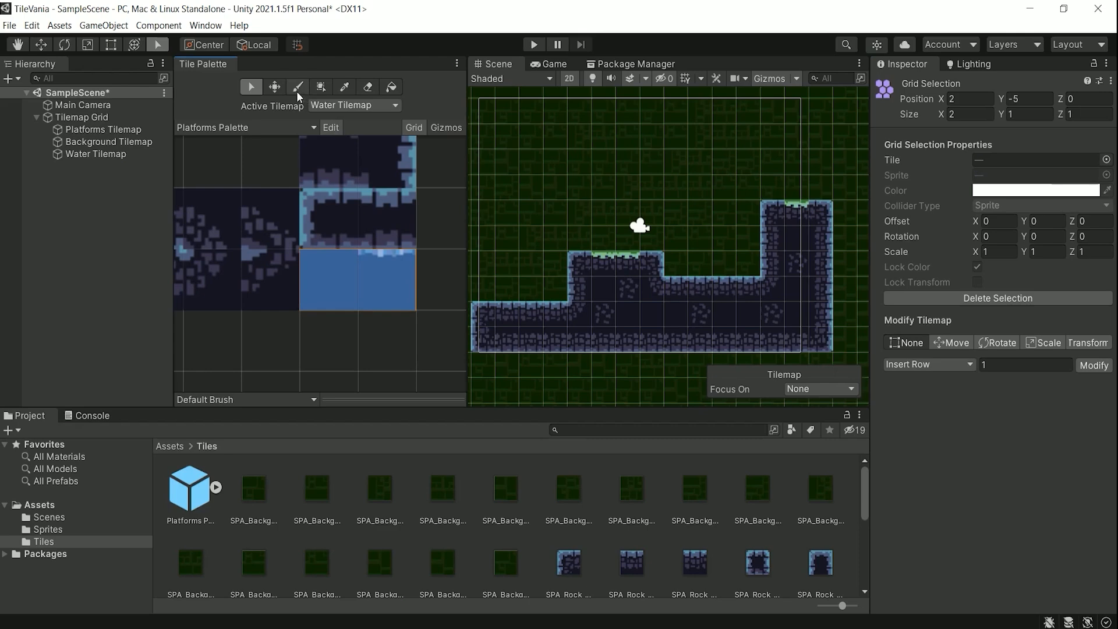
left_click(273, 87)
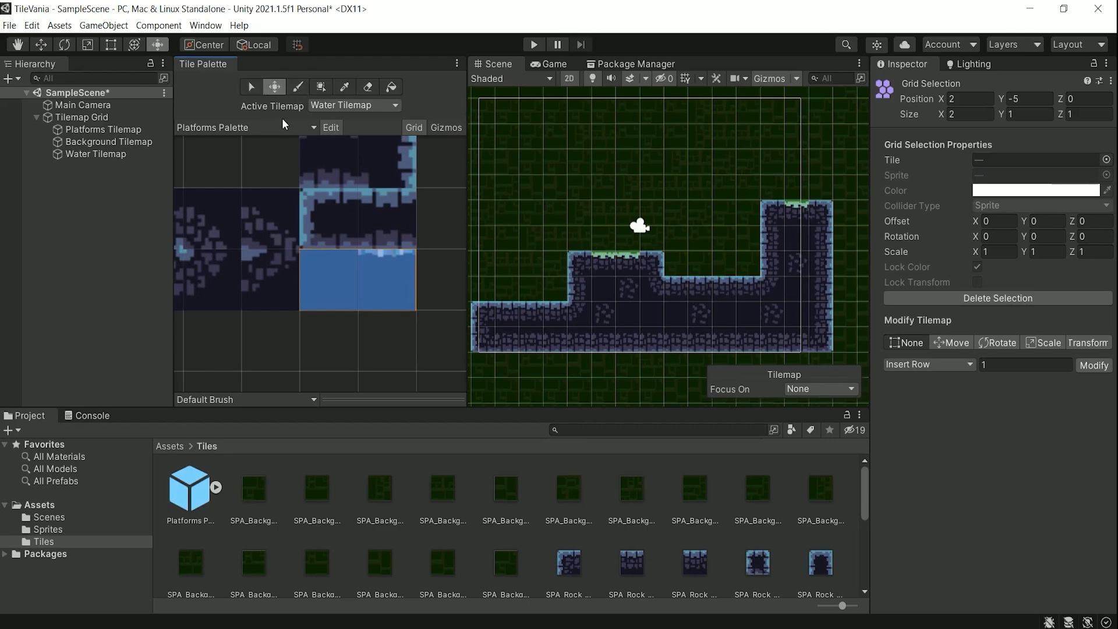
left_click_drag(336, 282, 343, 344)
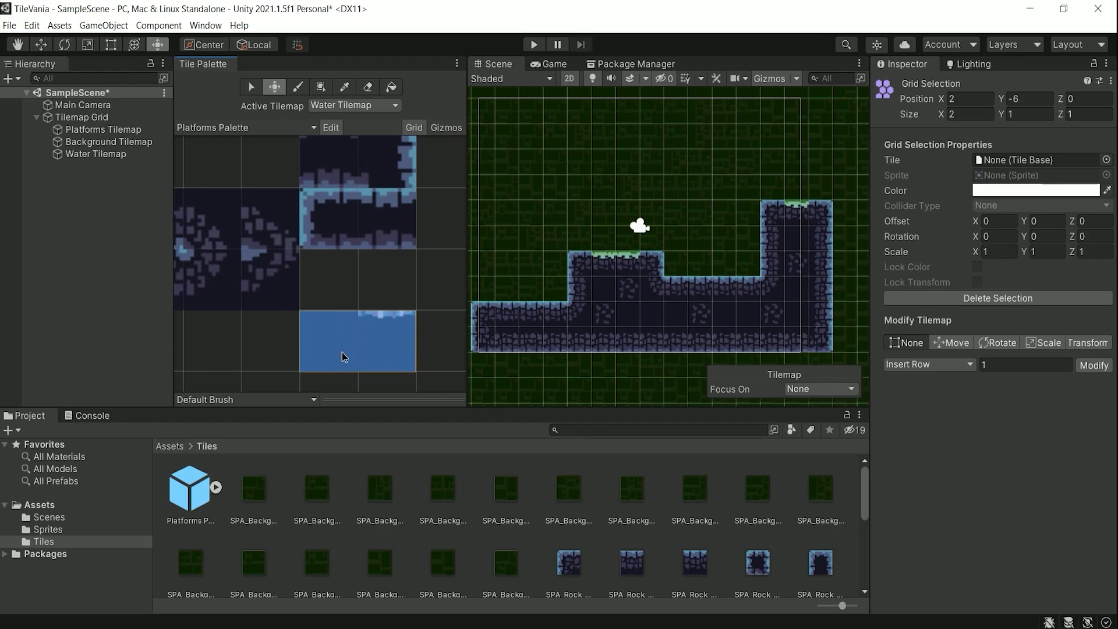
scroll(349, 304, "down", 2)
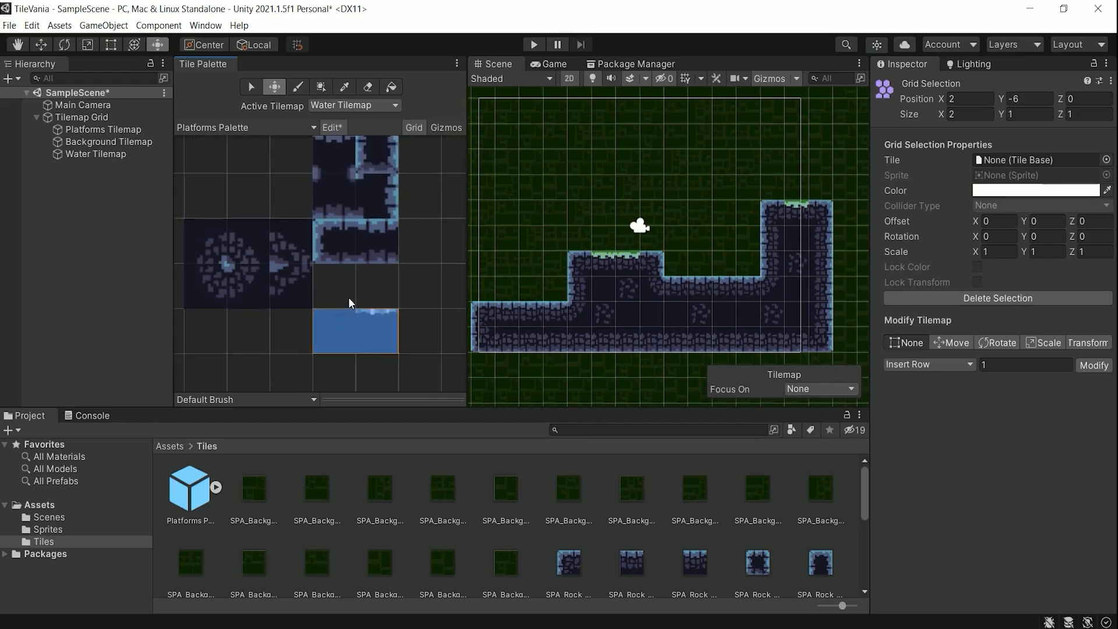
Step: Move the two water tiles in the palette to the empty cells just below the round rock detail tiles
scroll(348, 297, "down", 3)
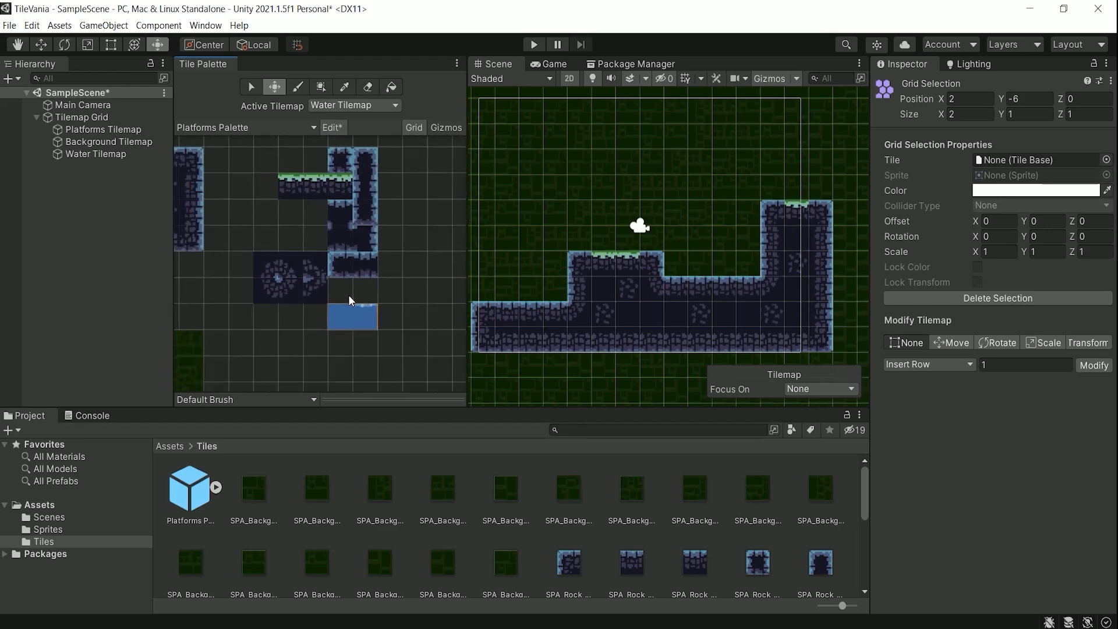
scroll(349, 292, "down", 3)
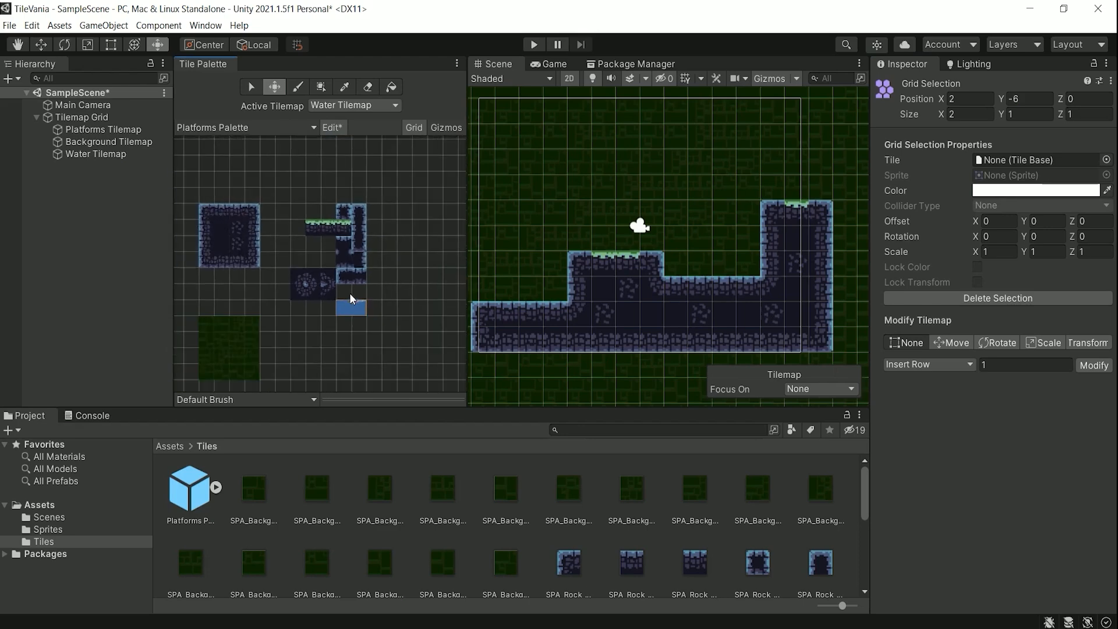
left_click_drag(357, 309, 308, 332)
Step: Move the plain water tile directly beneath the foamy surface tile to form a vertical pair
key("s")
scroll(291, 270, "up", 2)
left_click(295, 314)
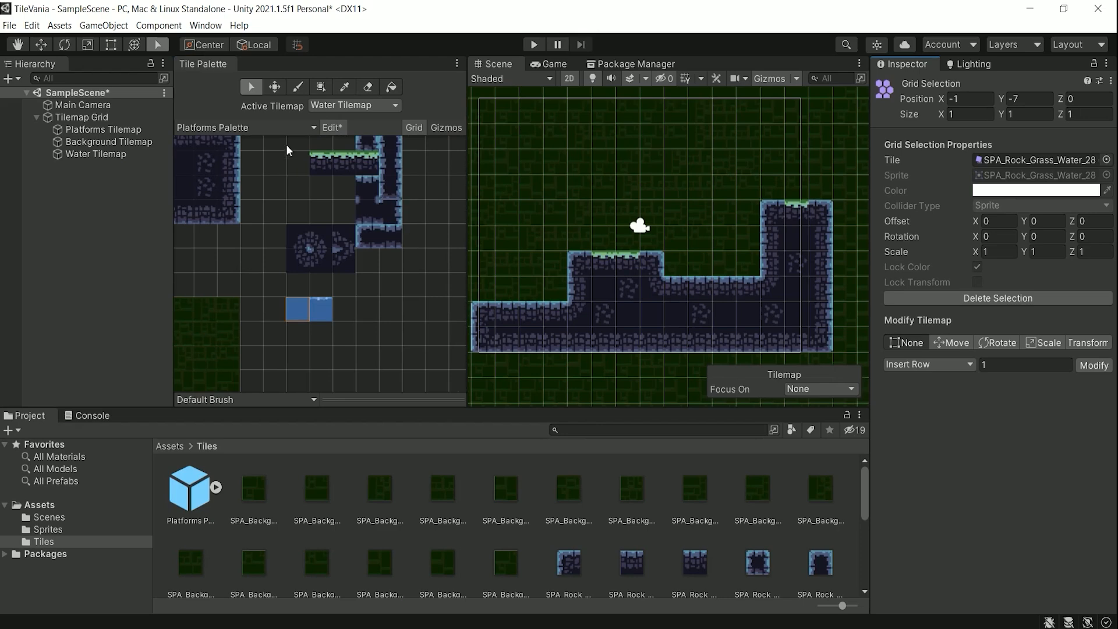
left_click(276, 86)
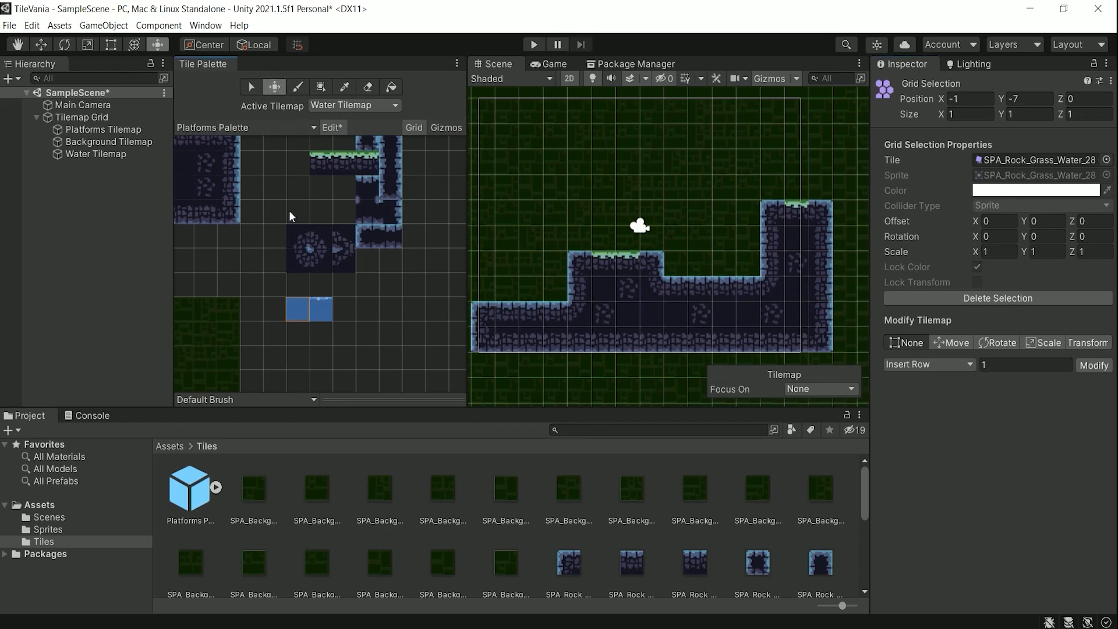
left_click_drag(297, 313, 328, 328)
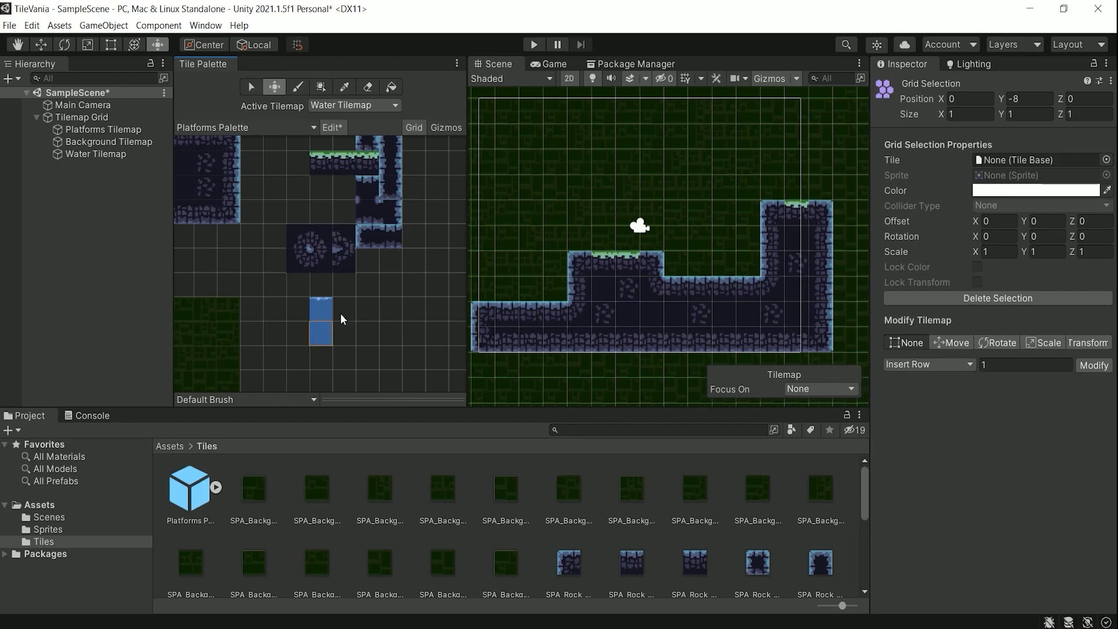
left_click(252, 86)
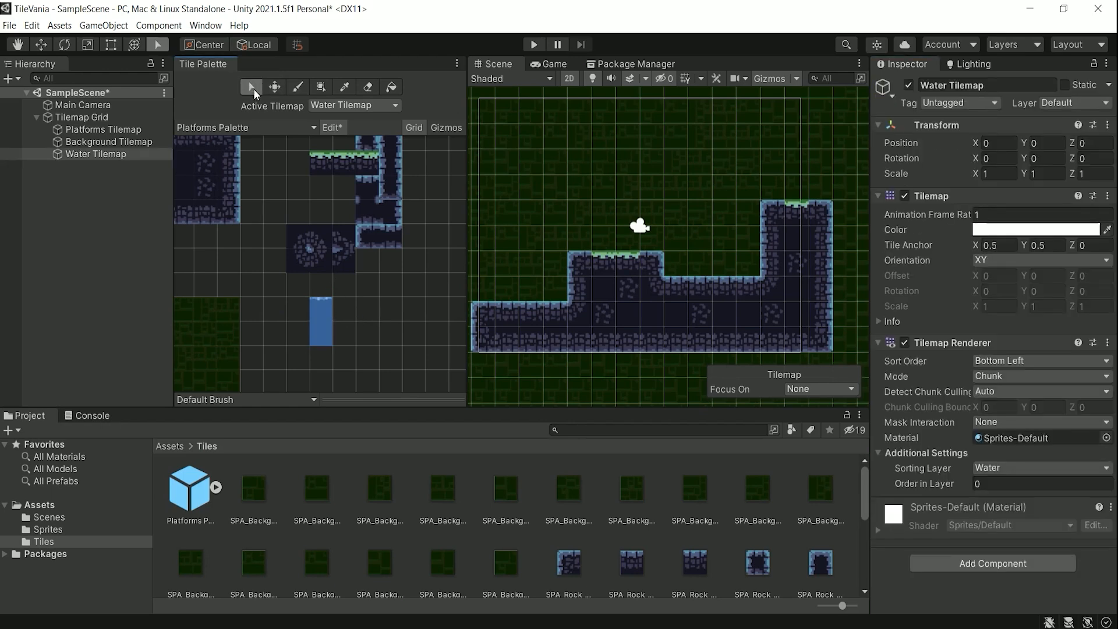
Step: Pick the stacked surface and plain water pair and paint copies beside it, making a water block four tiles wide and two high
left_click(345, 88)
left_click(331, 246)
left_click(319, 311)
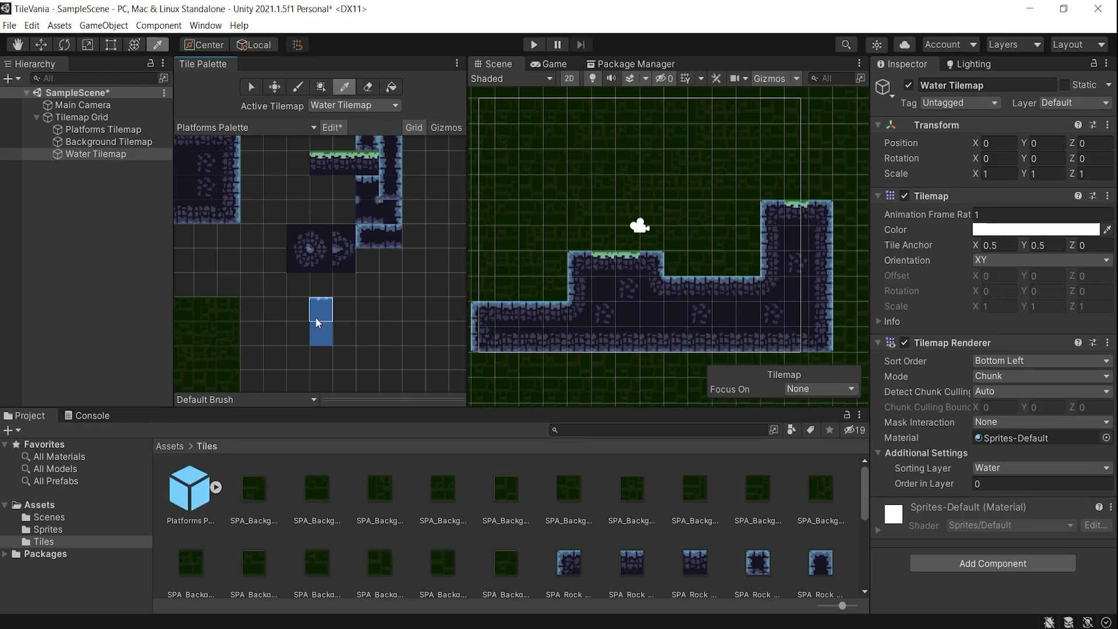
left_click_drag(319, 322, 324, 334)
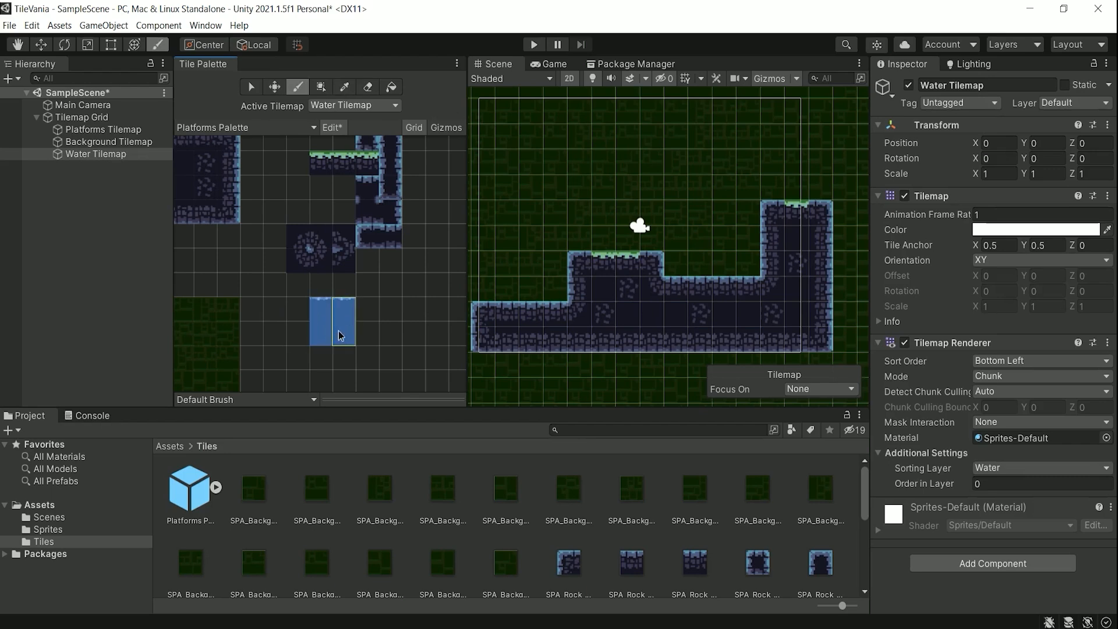
left_click_drag(364, 331, 390, 333)
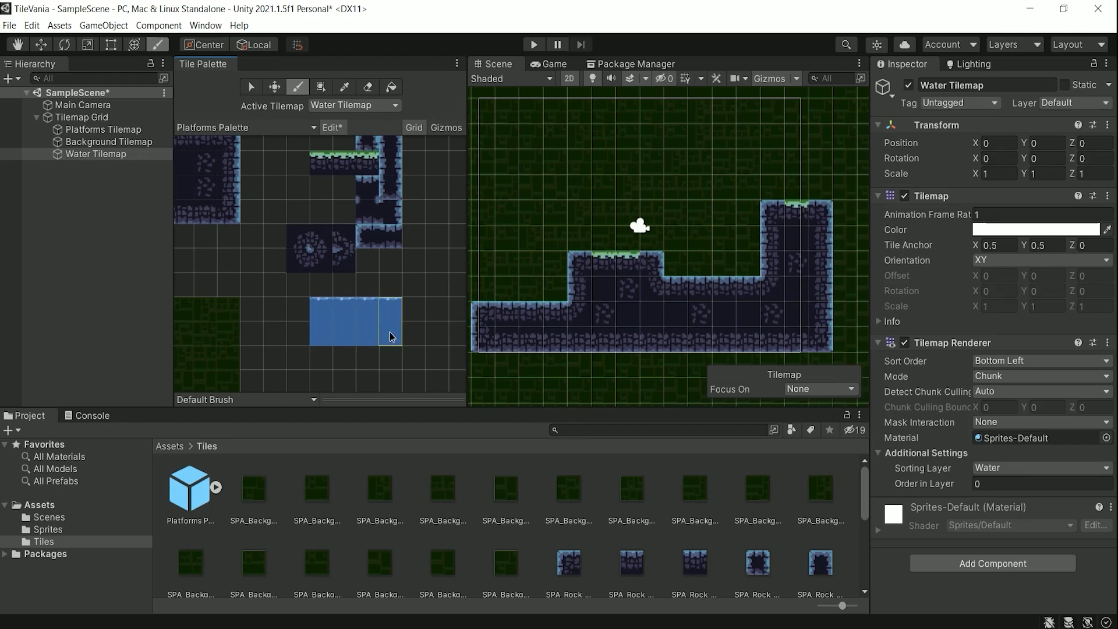
Step: Pick the whole 4×2 water block from the palette and stamp it into the pit between the two raised rock platforms
left_click(251, 88)
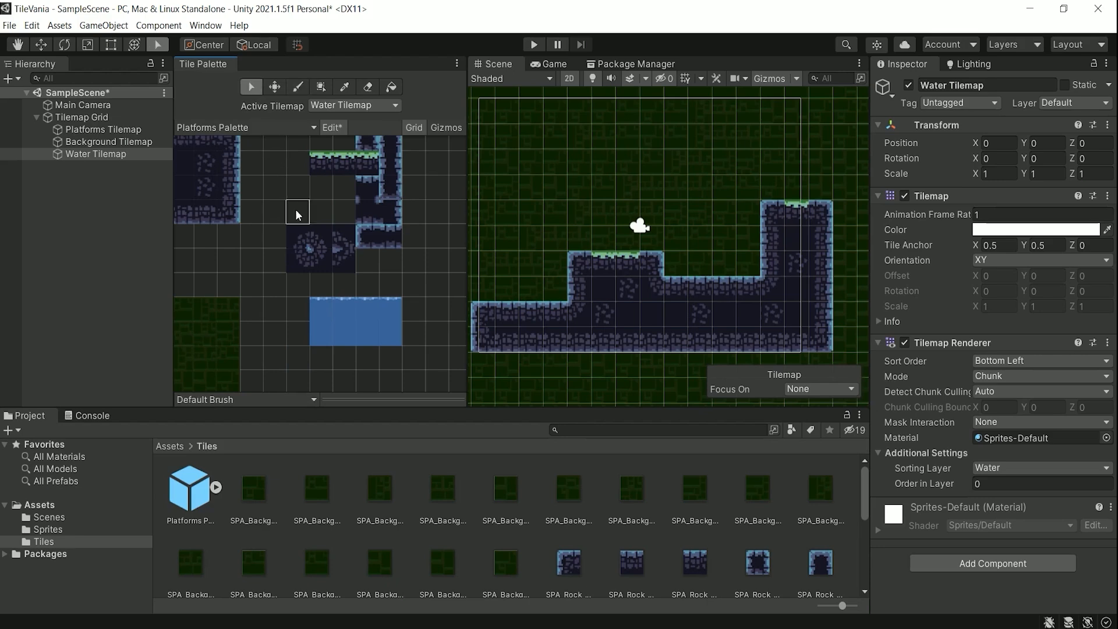
left_click(345, 88)
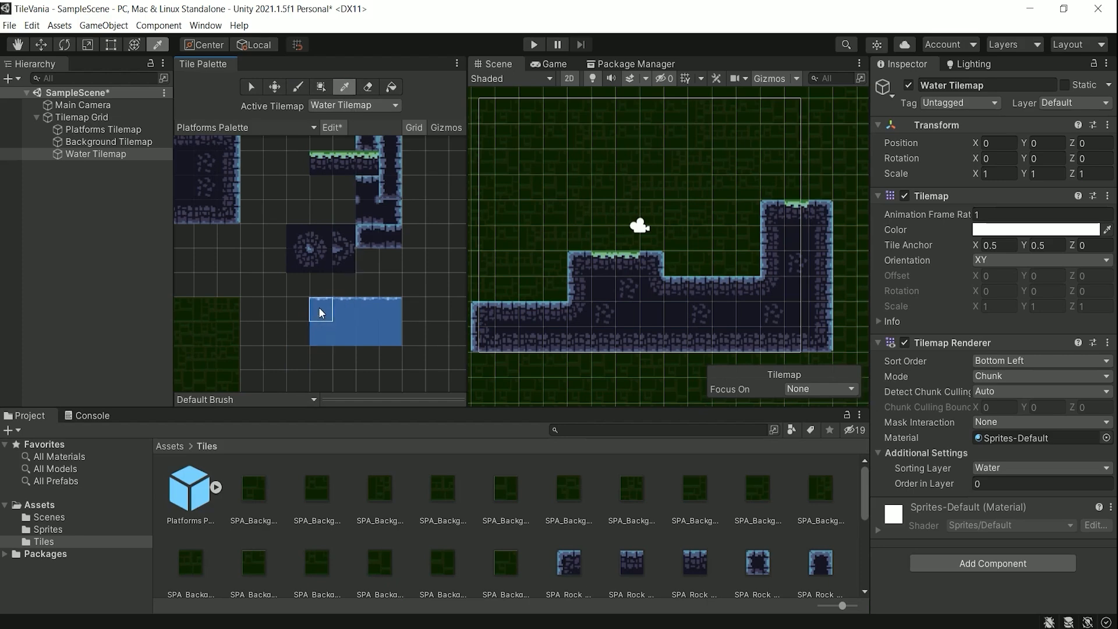
mouse_move(319, 313)
left_mouse_down()
mouse_move(357, 338)
mouse_move(393, 342)
left_mouse_up()
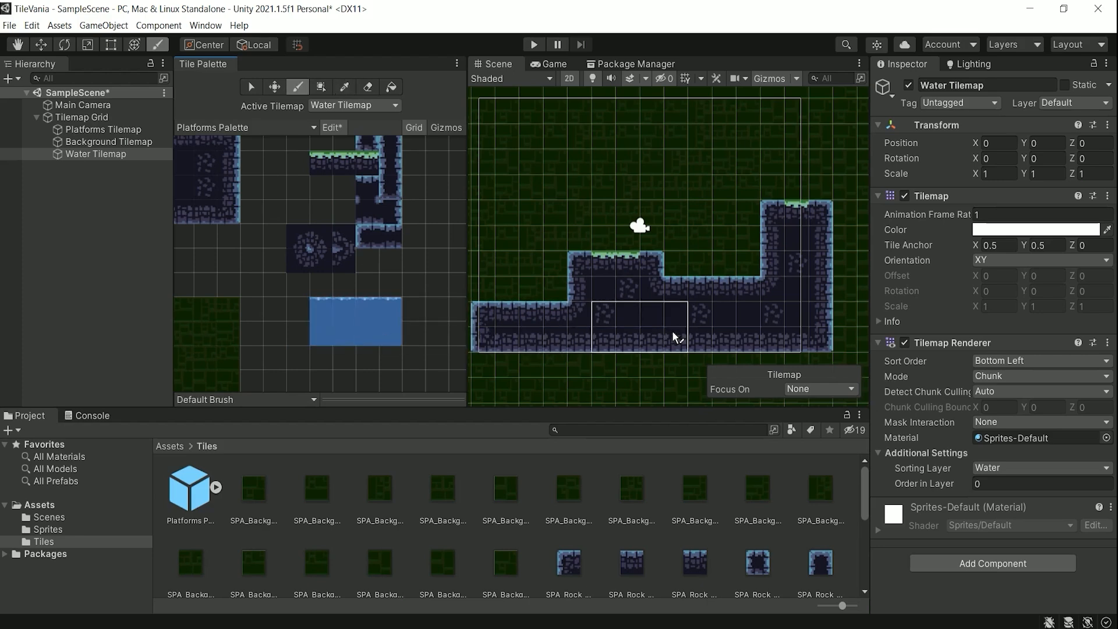
left_click(752, 292)
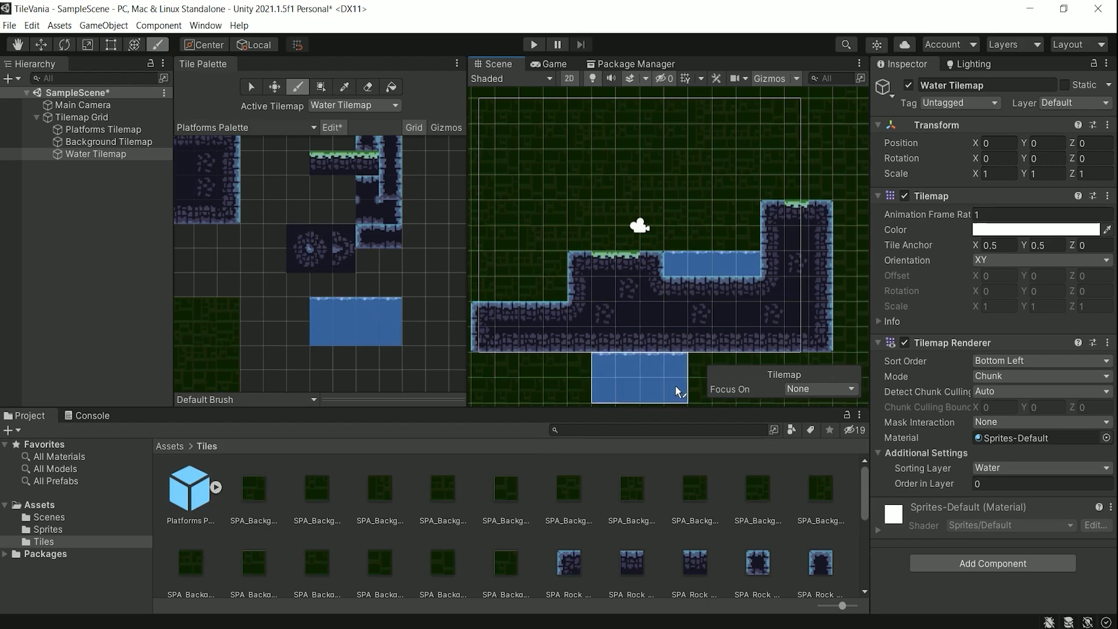
scroll(678, 390, "up", 3)
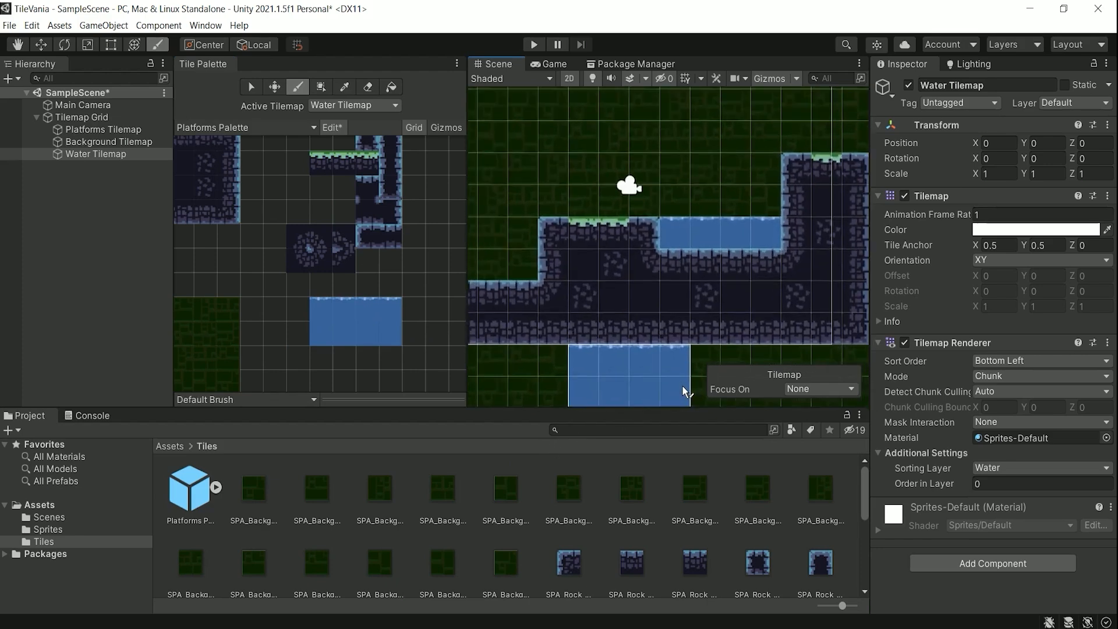
scroll(684, 386, "down", 2)
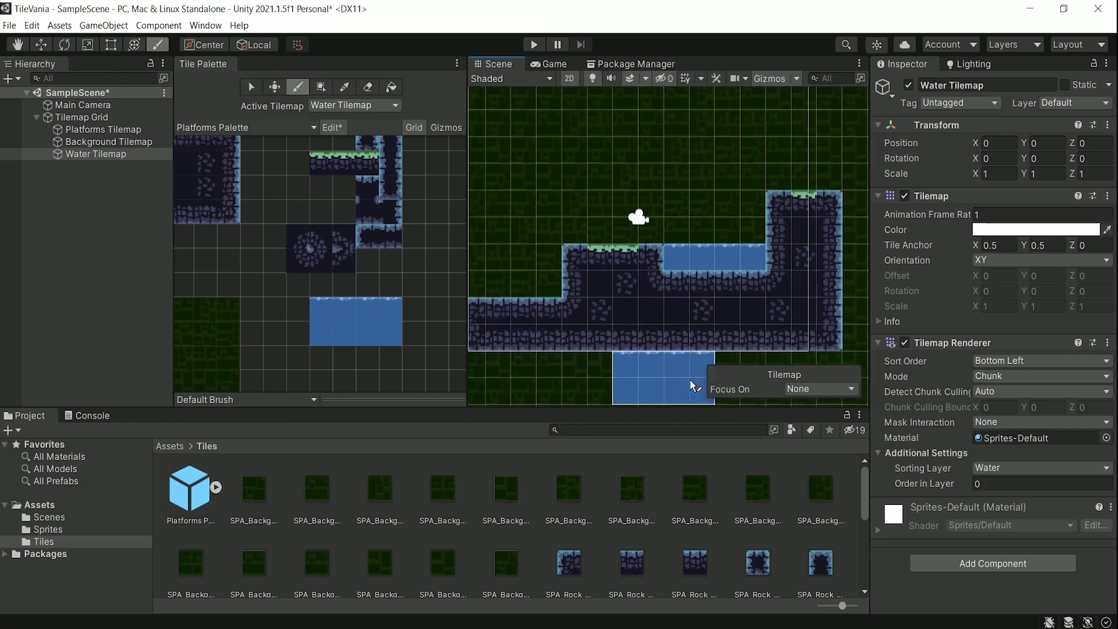